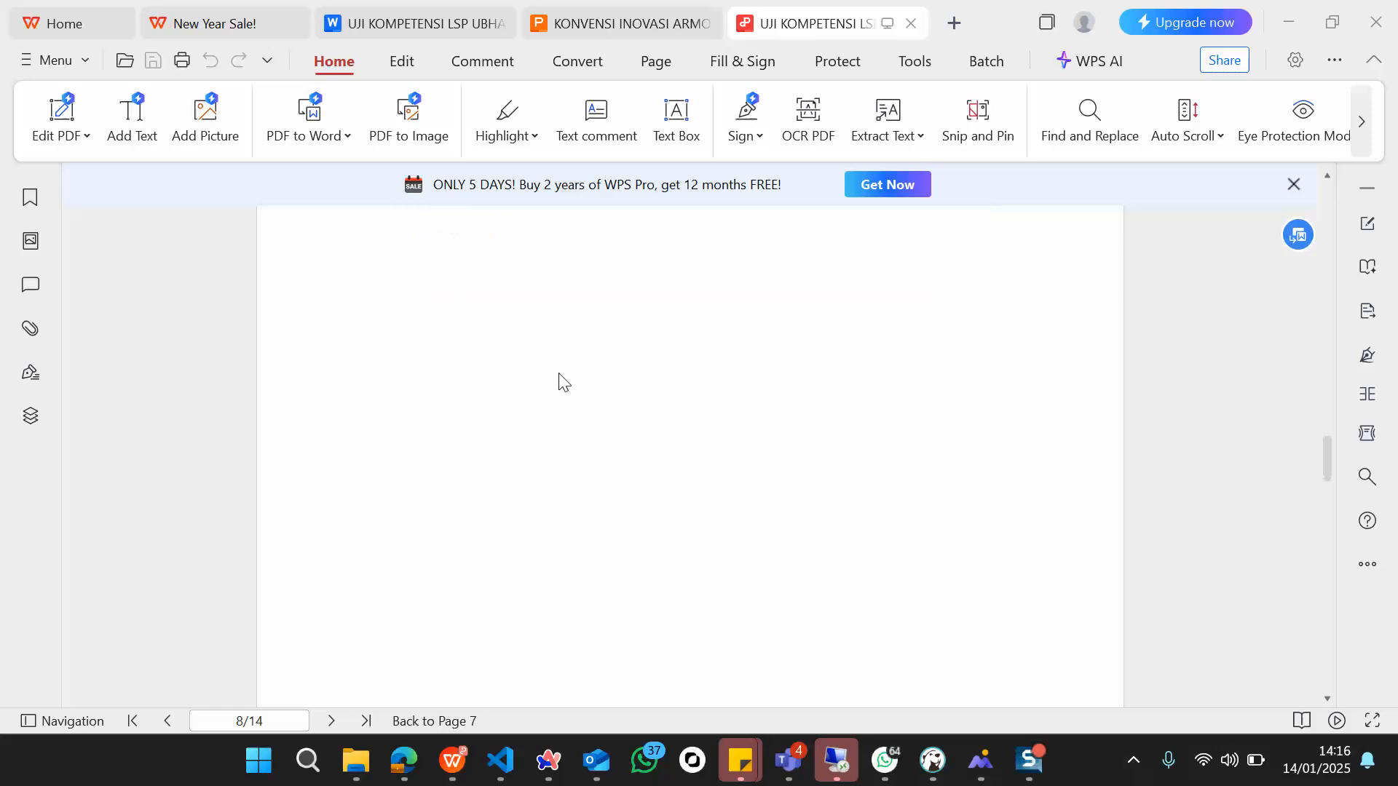
scroll(559, 375, down, 2)
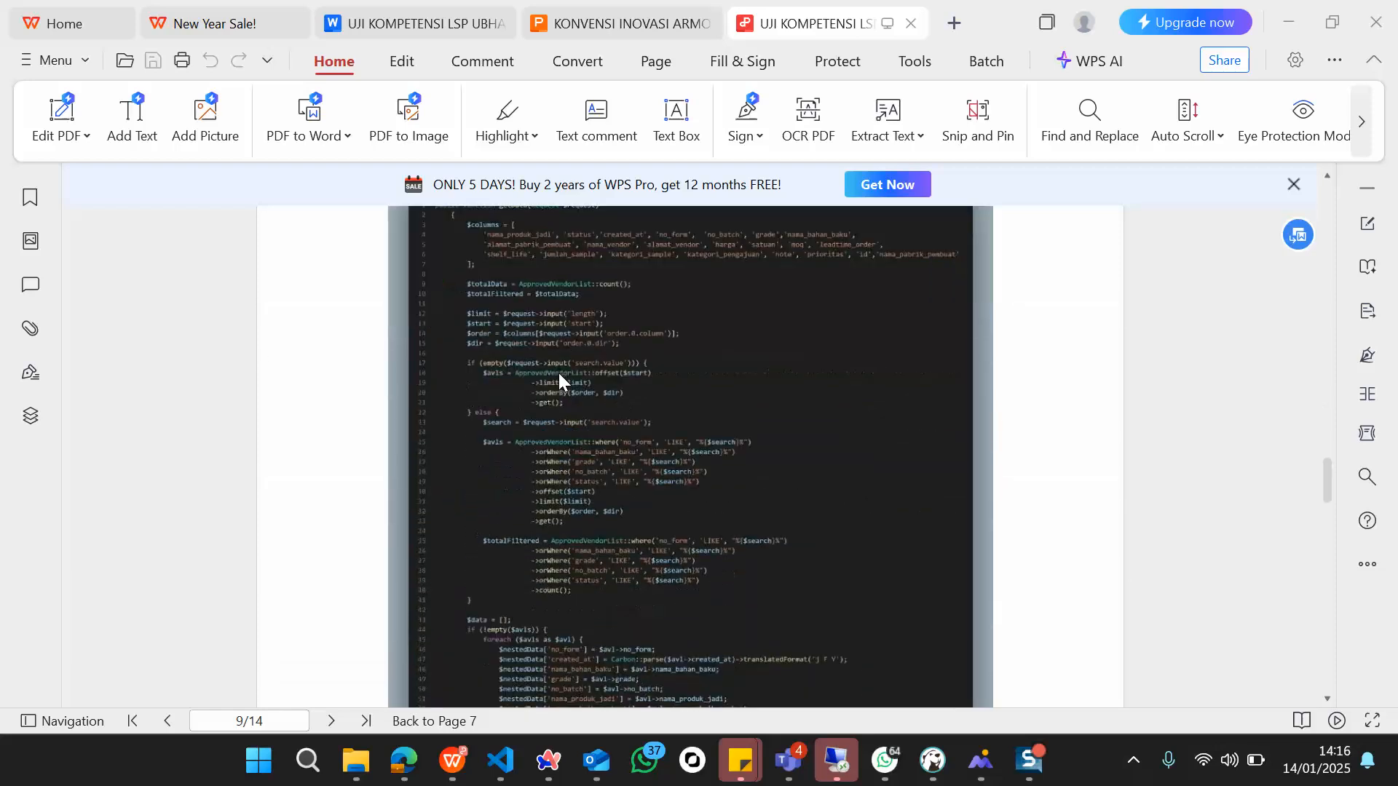
Step: Scroll through the PDF's code screenshots on pages 9–14 to the end of the last page
scroll(559, 374, up, 1)
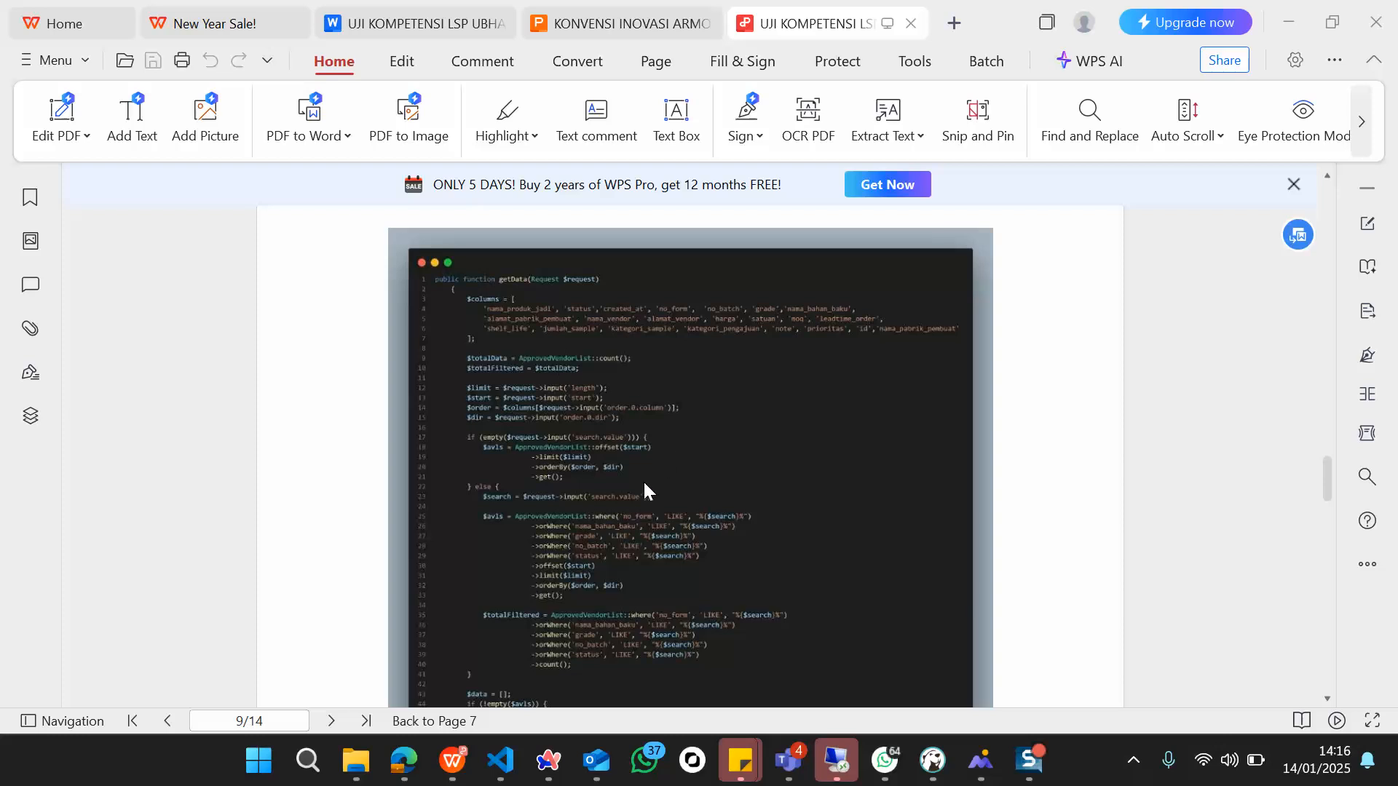
scroll(644, 485, down, 2)
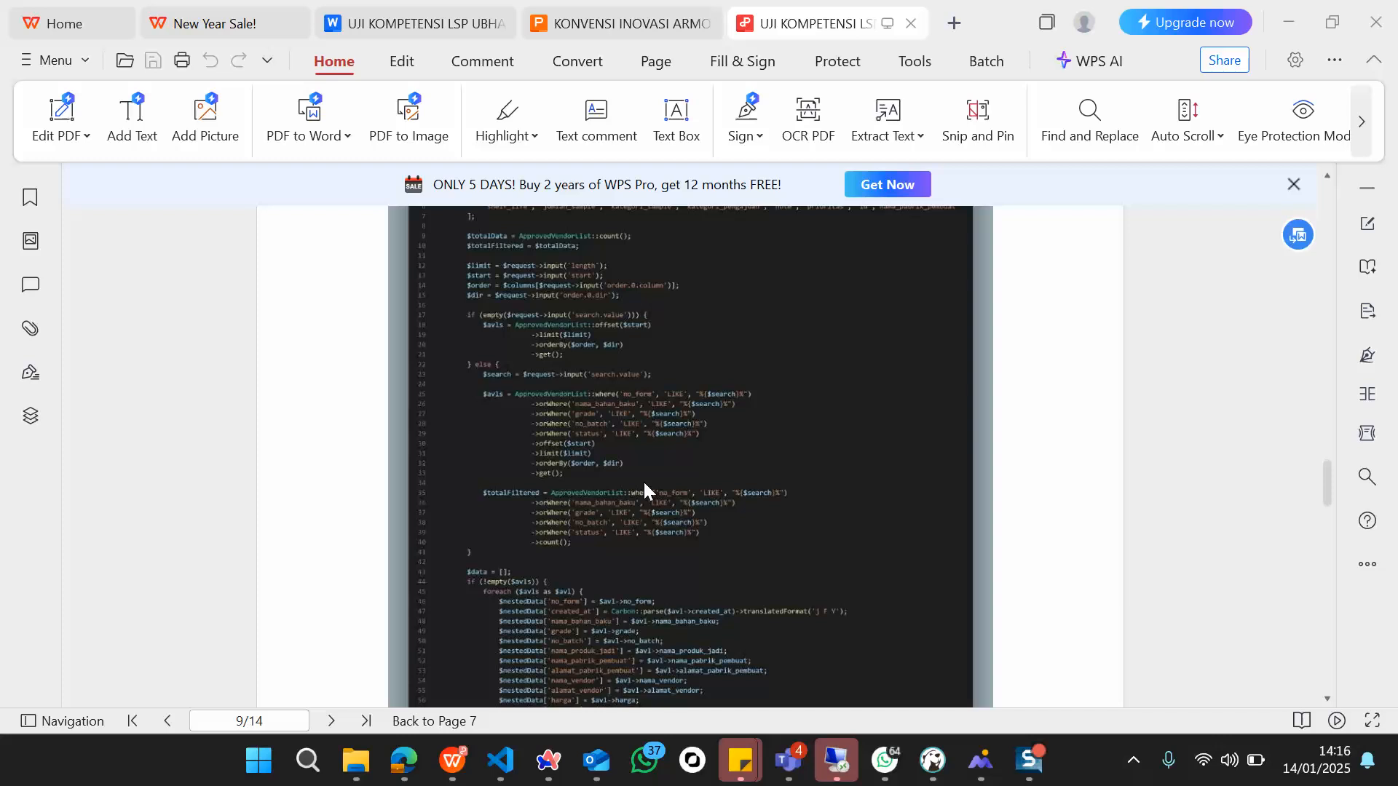
scroll(645, 488, down, 10)
scroll(648, 491, down, 2)
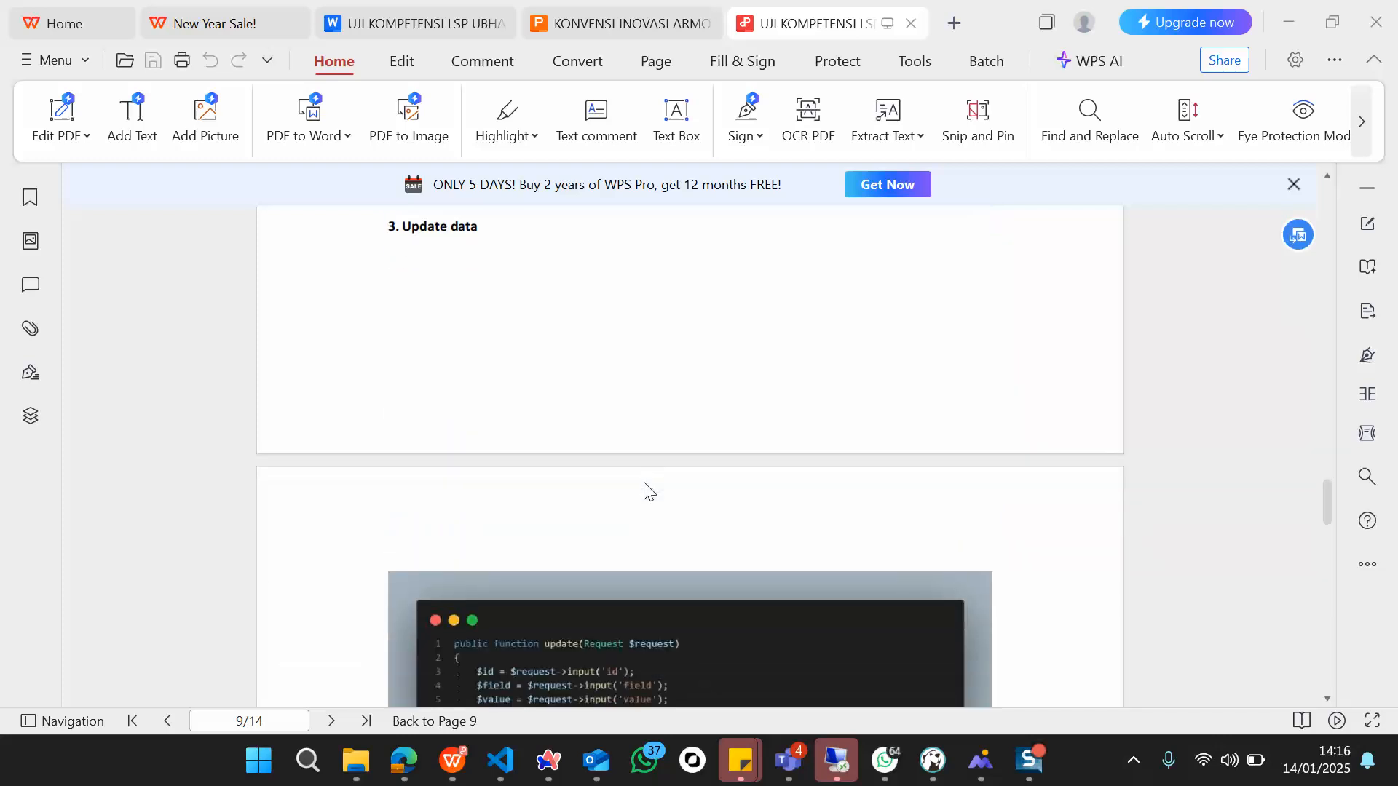
scroll(645, 484, up, 3)
scroll(644, 484, down, 7)
scroll(645, 483, up, 1)
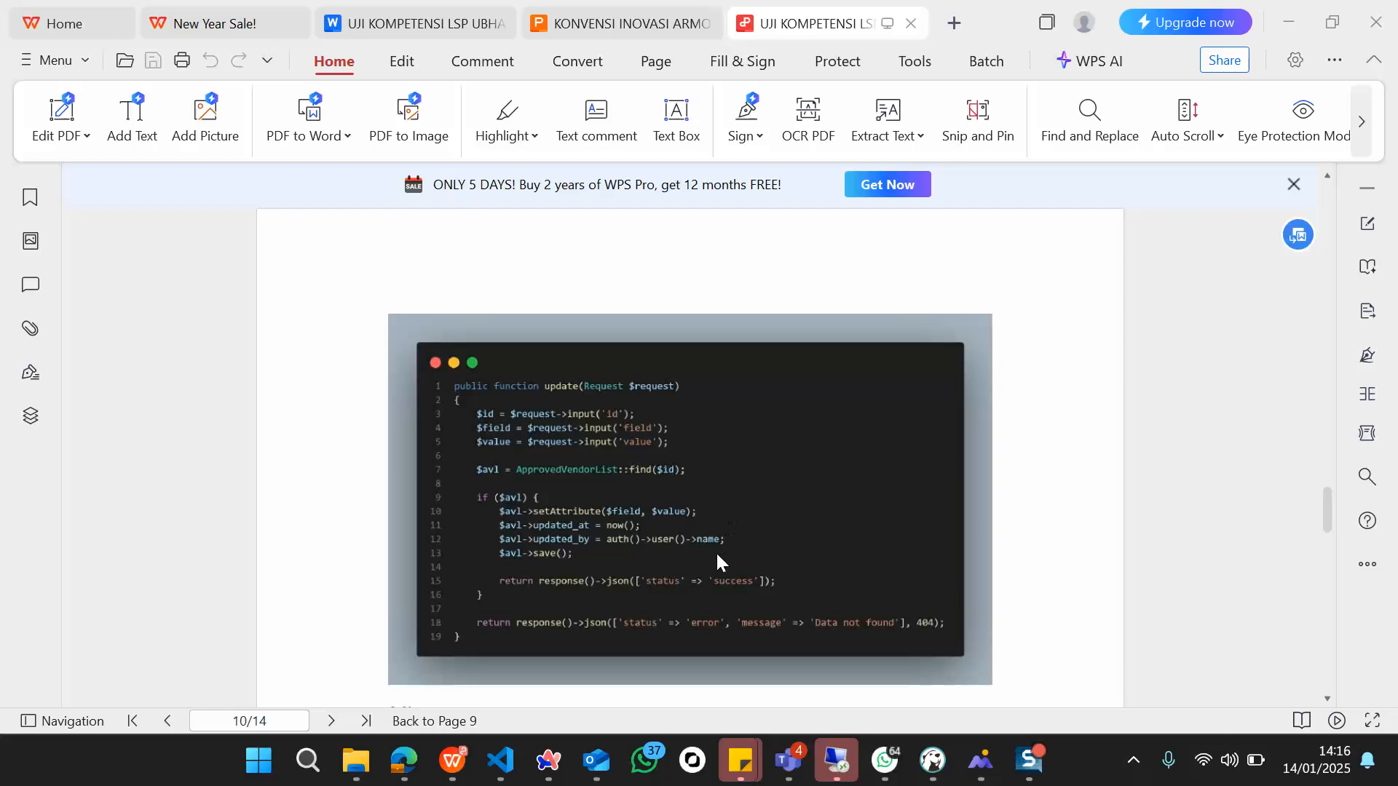
scroll(716, 557, down, 3)
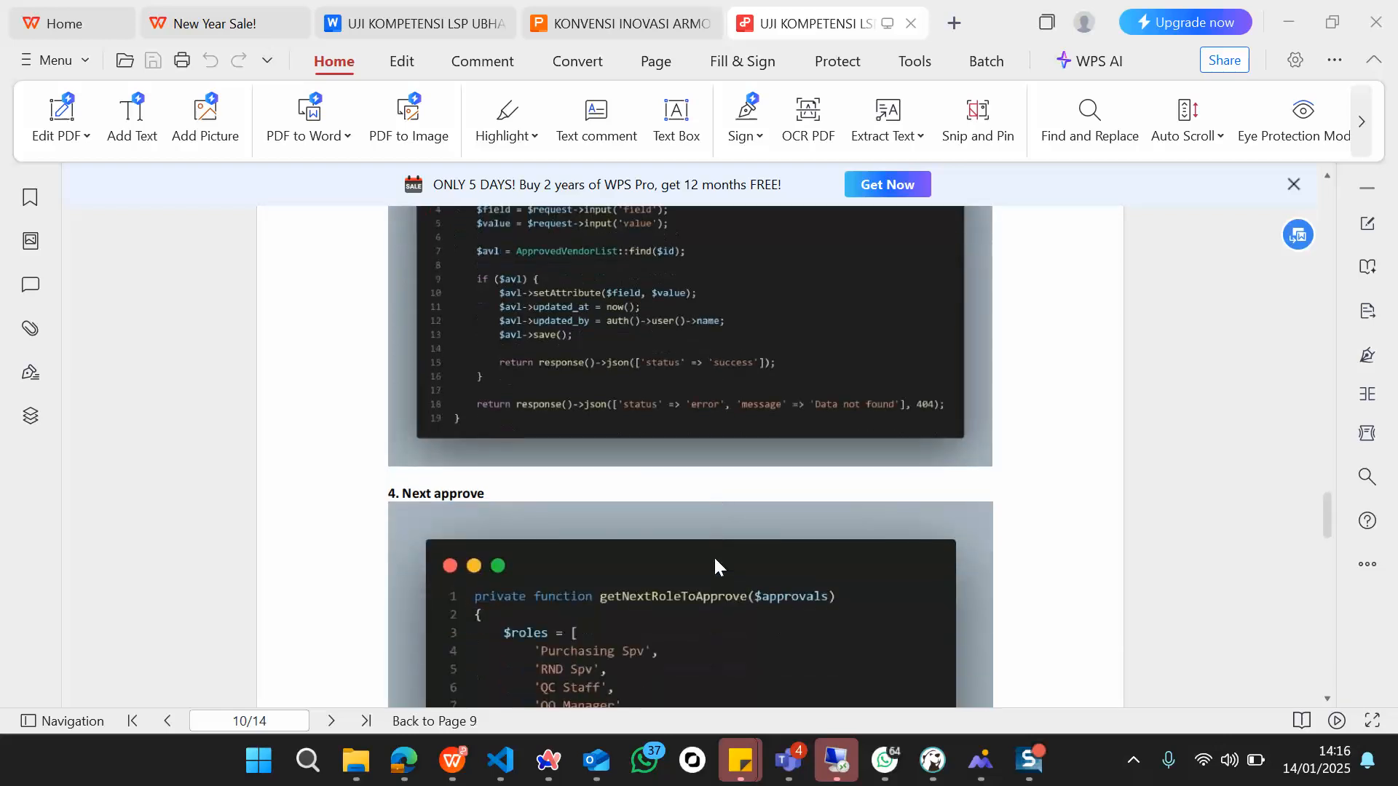
scroll(717, 561, down, 3)
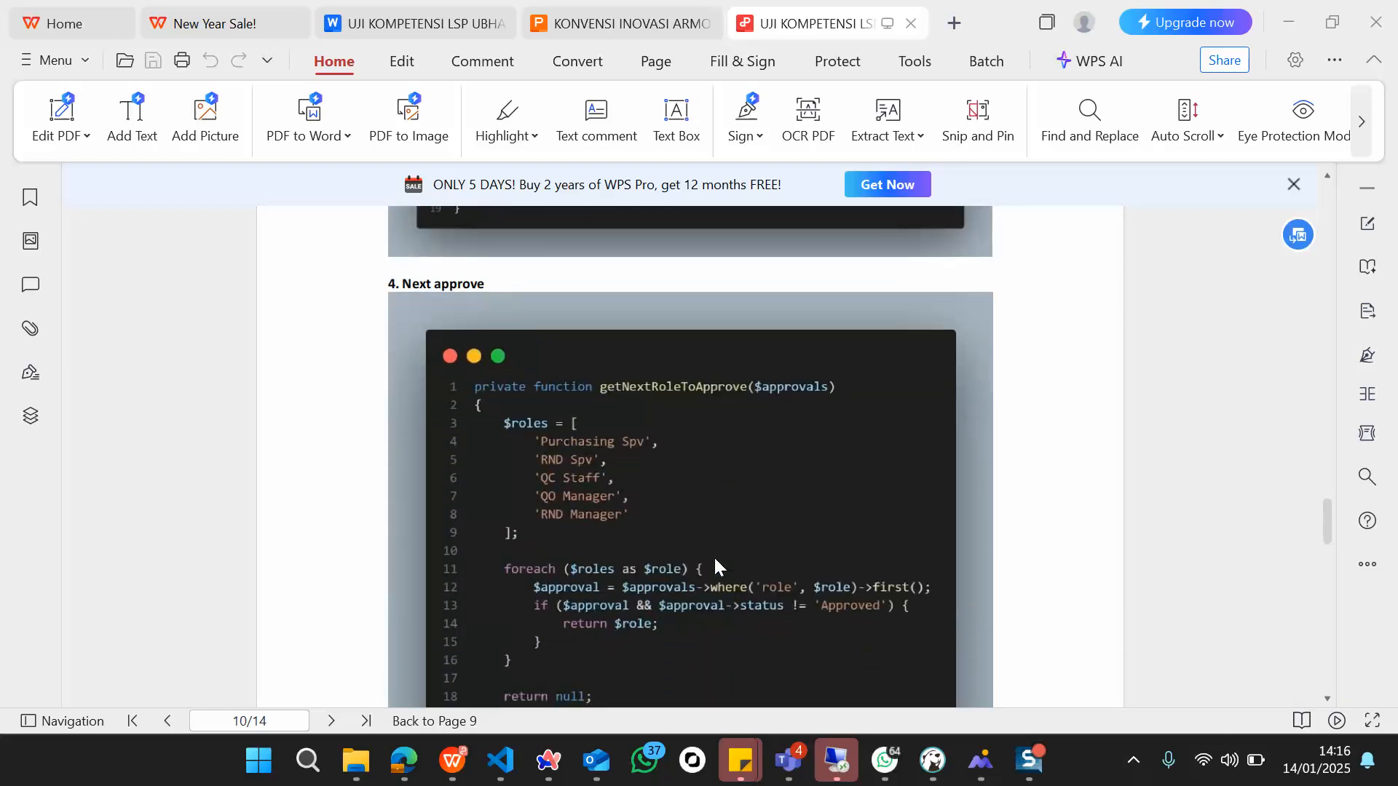
scroll(717, 562, down, 1)
scroll(718, 566, up, 1)
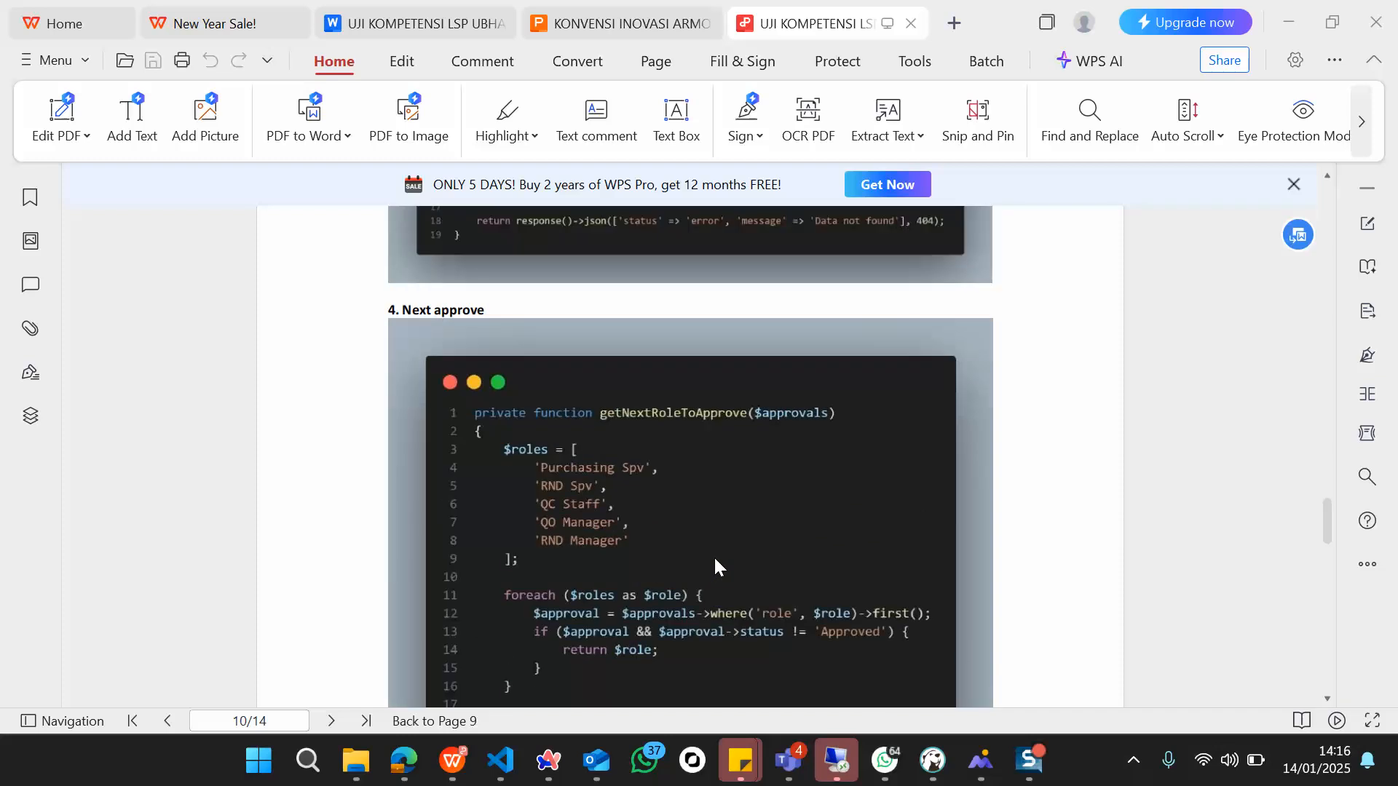
scroll(717, 565, down, 8)
scroll(716, 561, down, 4)
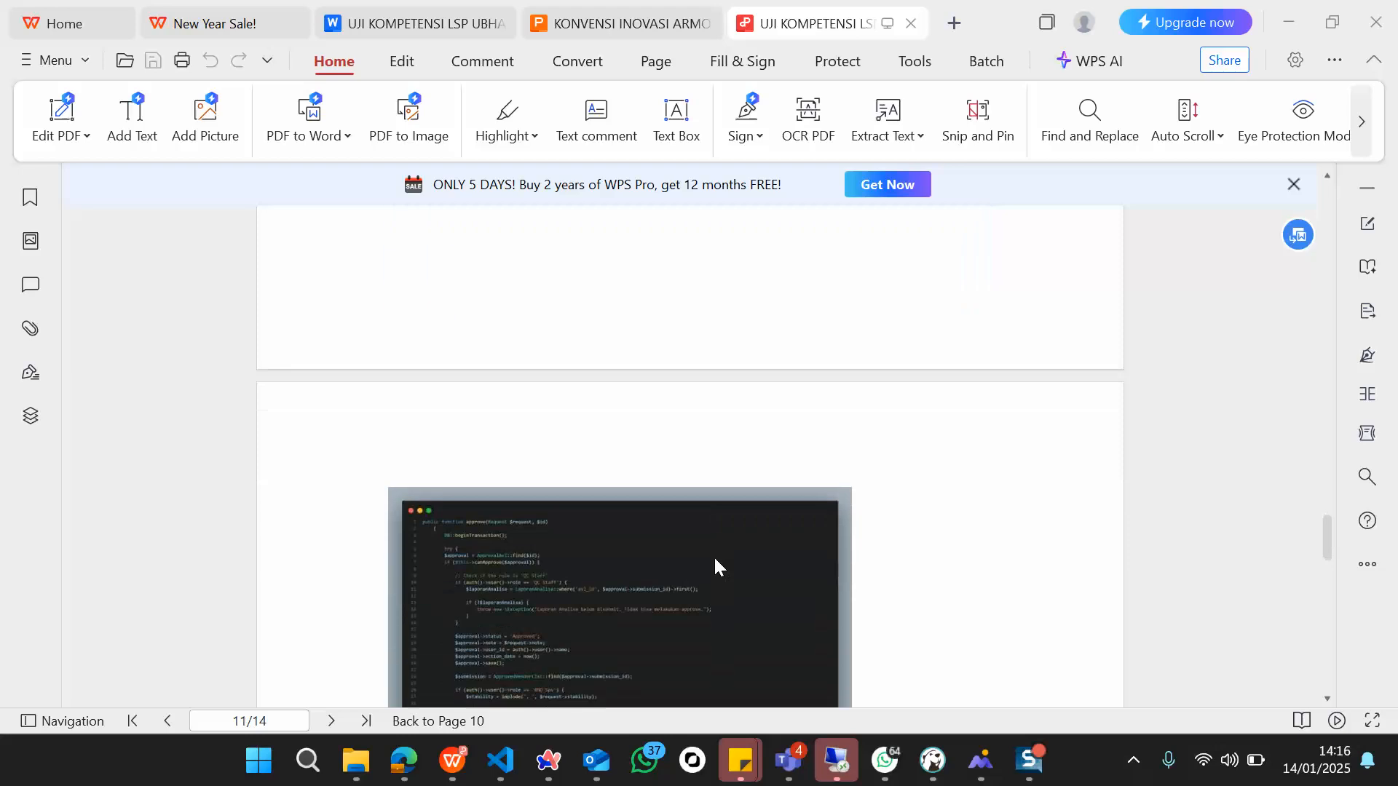
scroll(715, 561, down, 2)
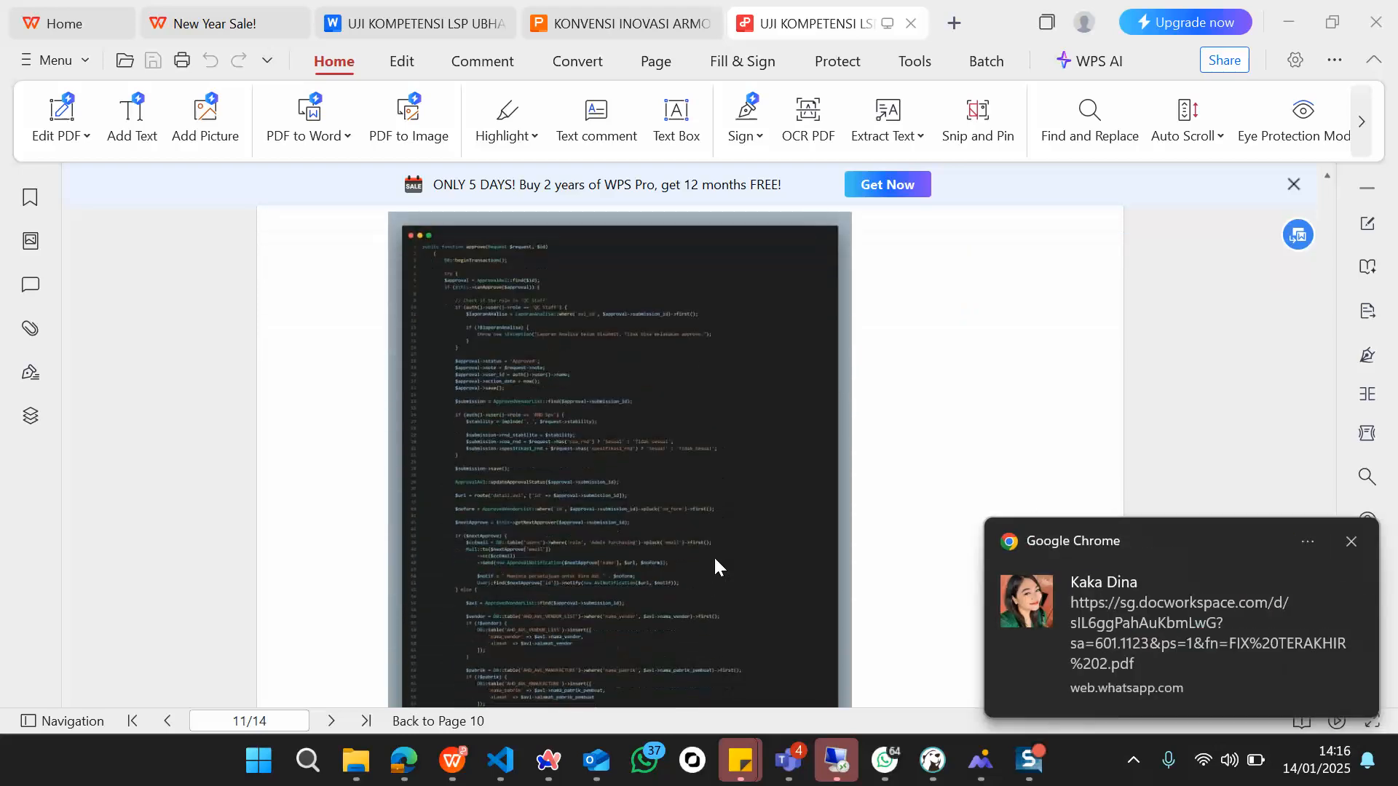
scroll(713, 557, up, 2)
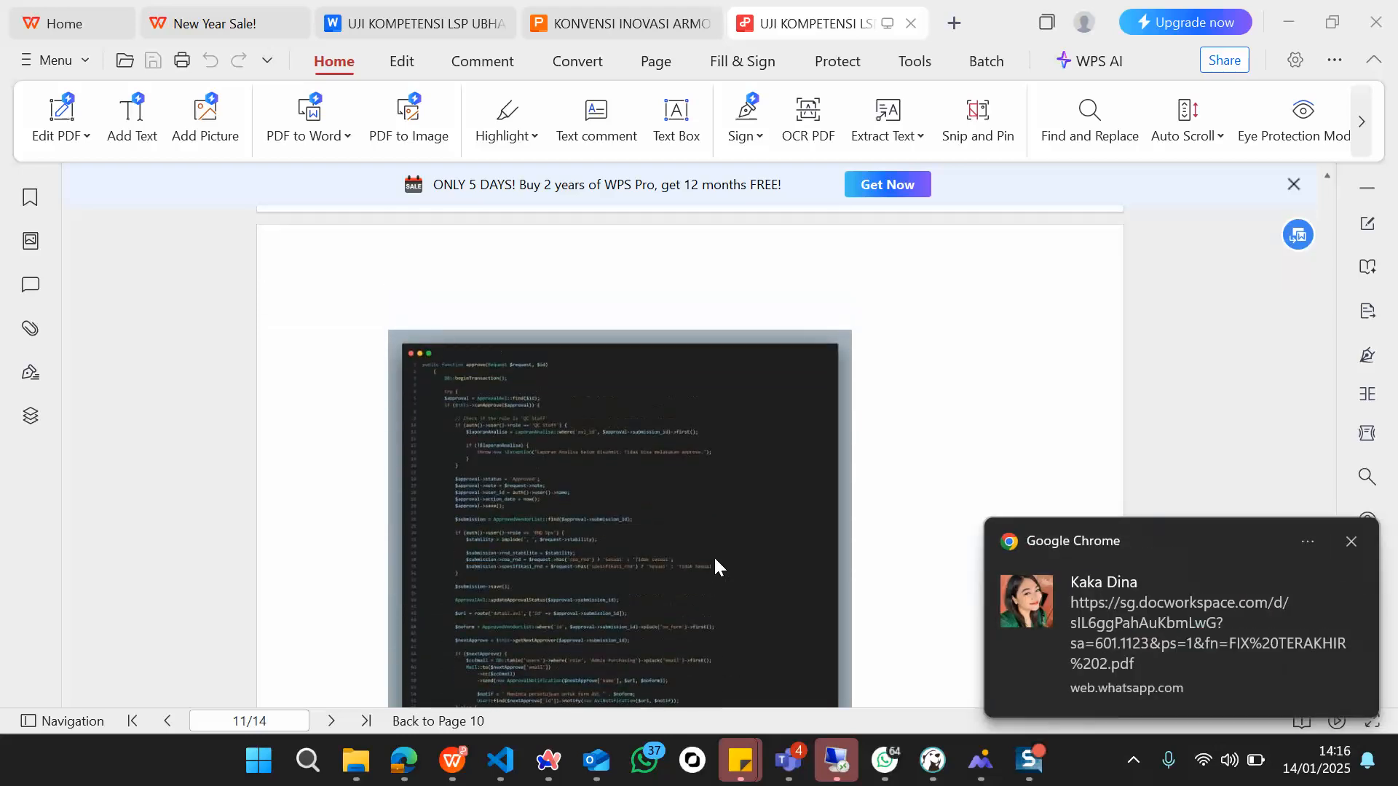
scroll(713, 556, down, 3)
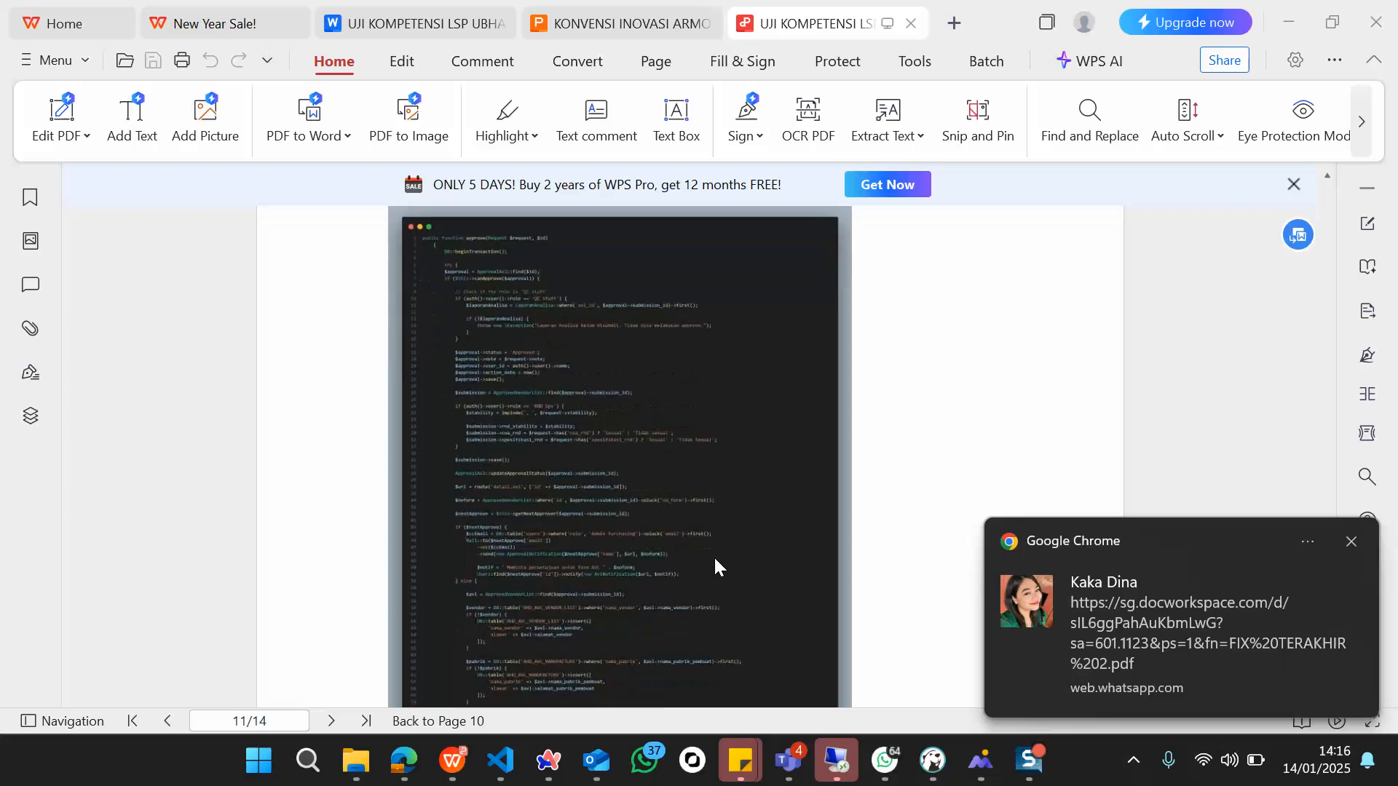
scroll(714, 556, down, 2)
scroll(714, 557, down, 8)
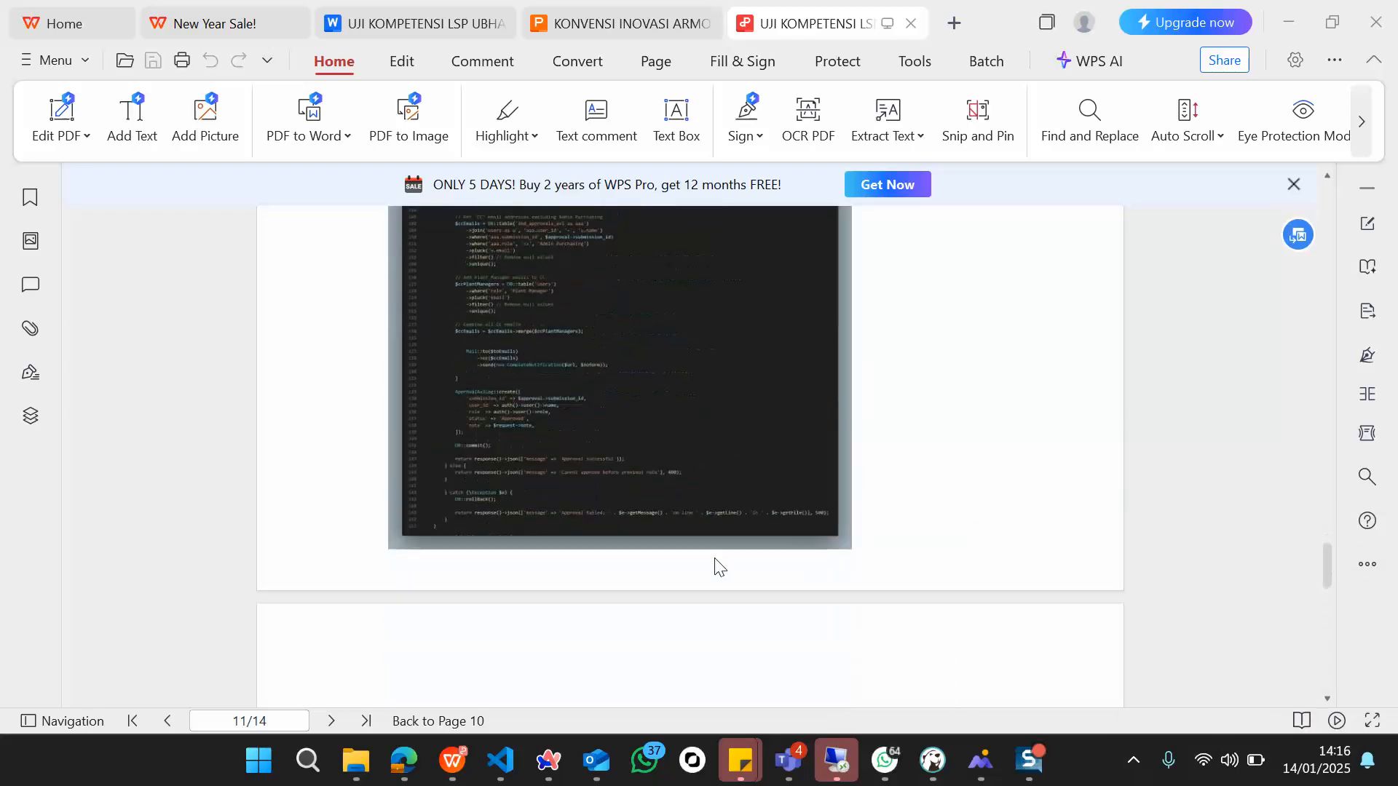
scroll(713, 556, down, 3)
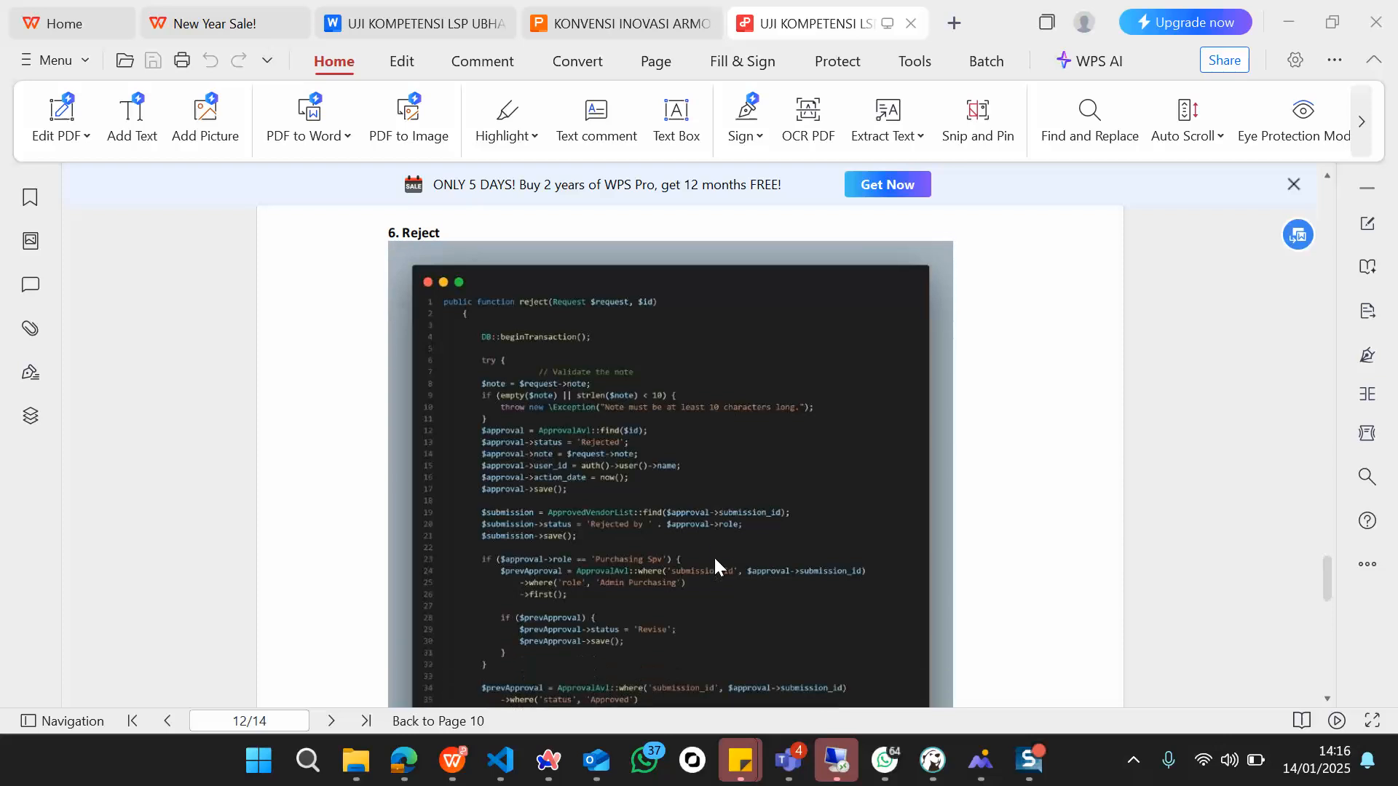
scroll(684, 466, down, 3)
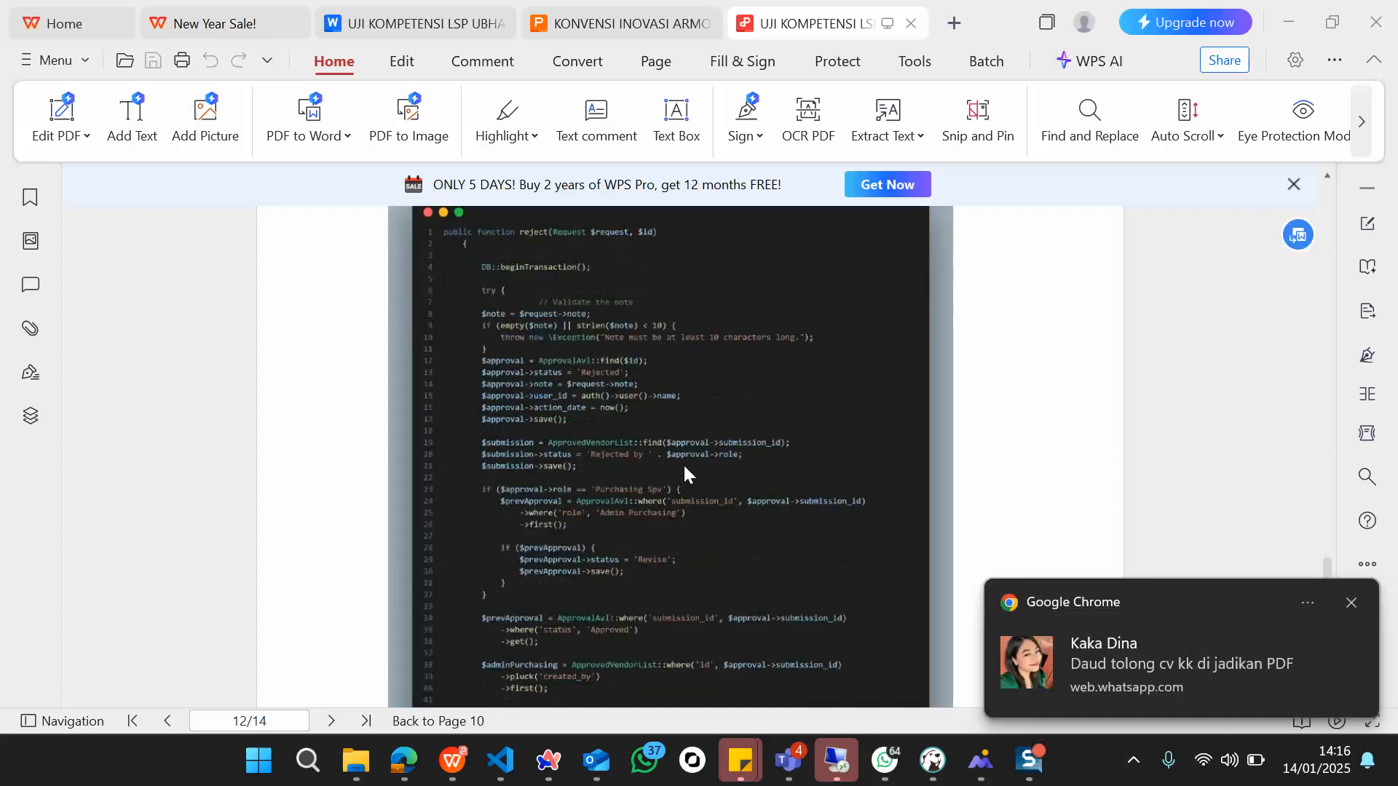
scroll(685, 466, up, 3)
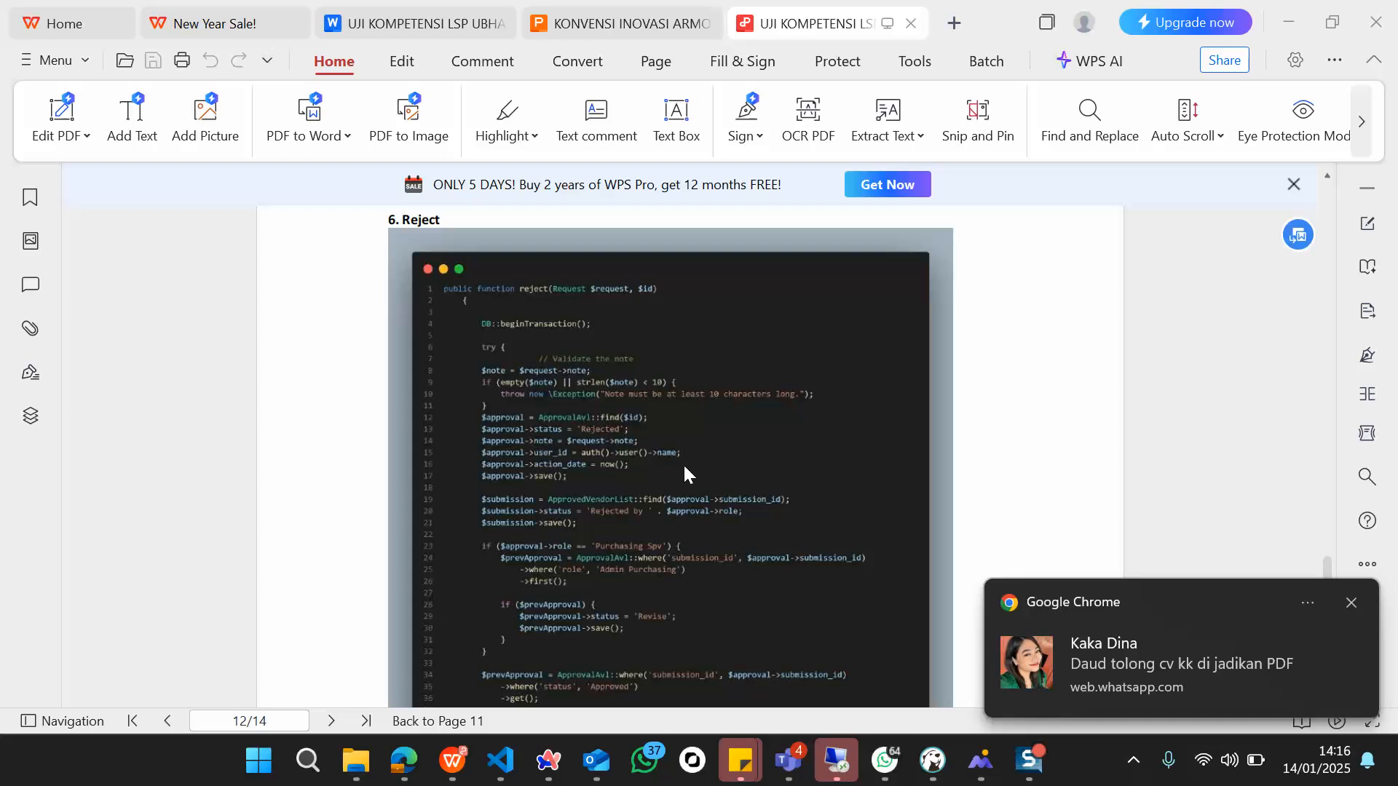
scroll(684, 470, down, 5)
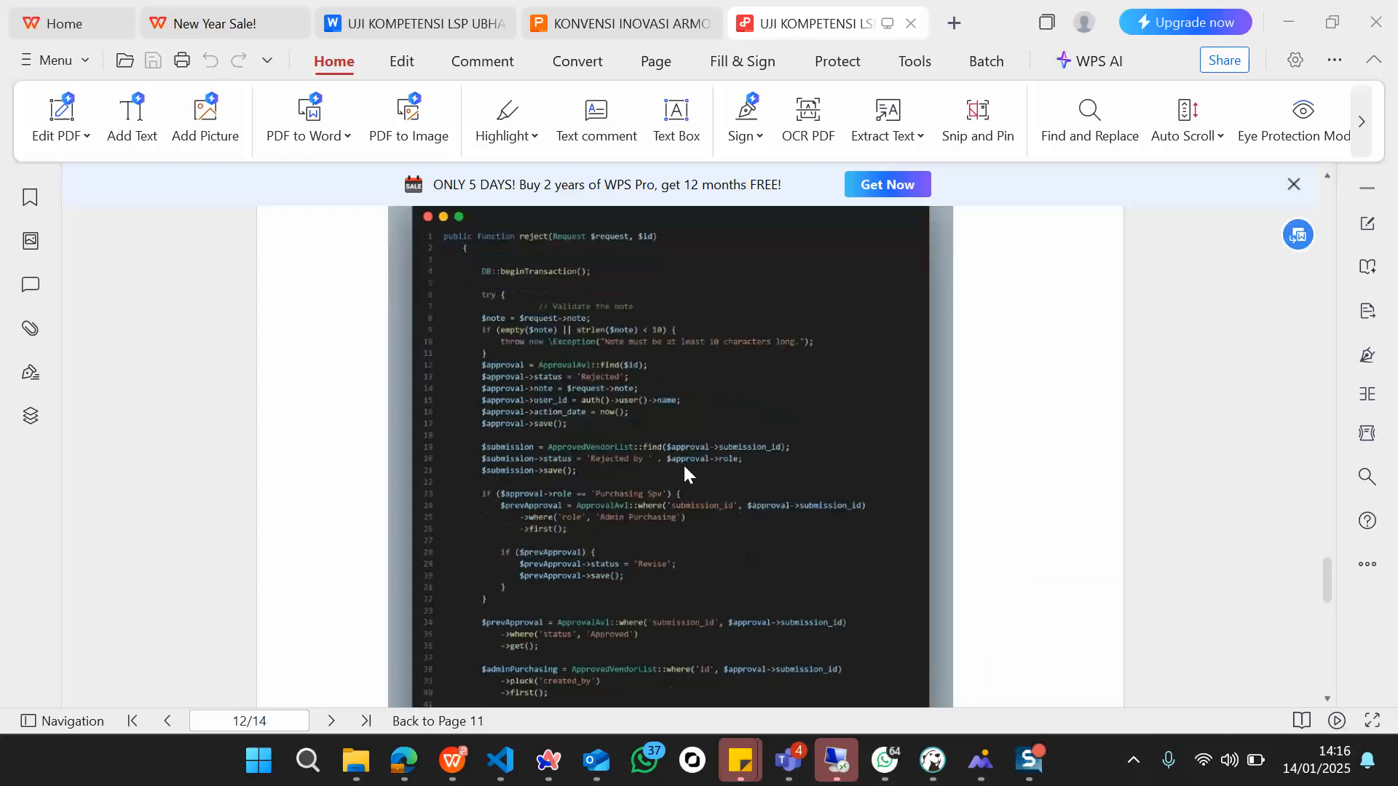
scroll(684, 468, down, 10)
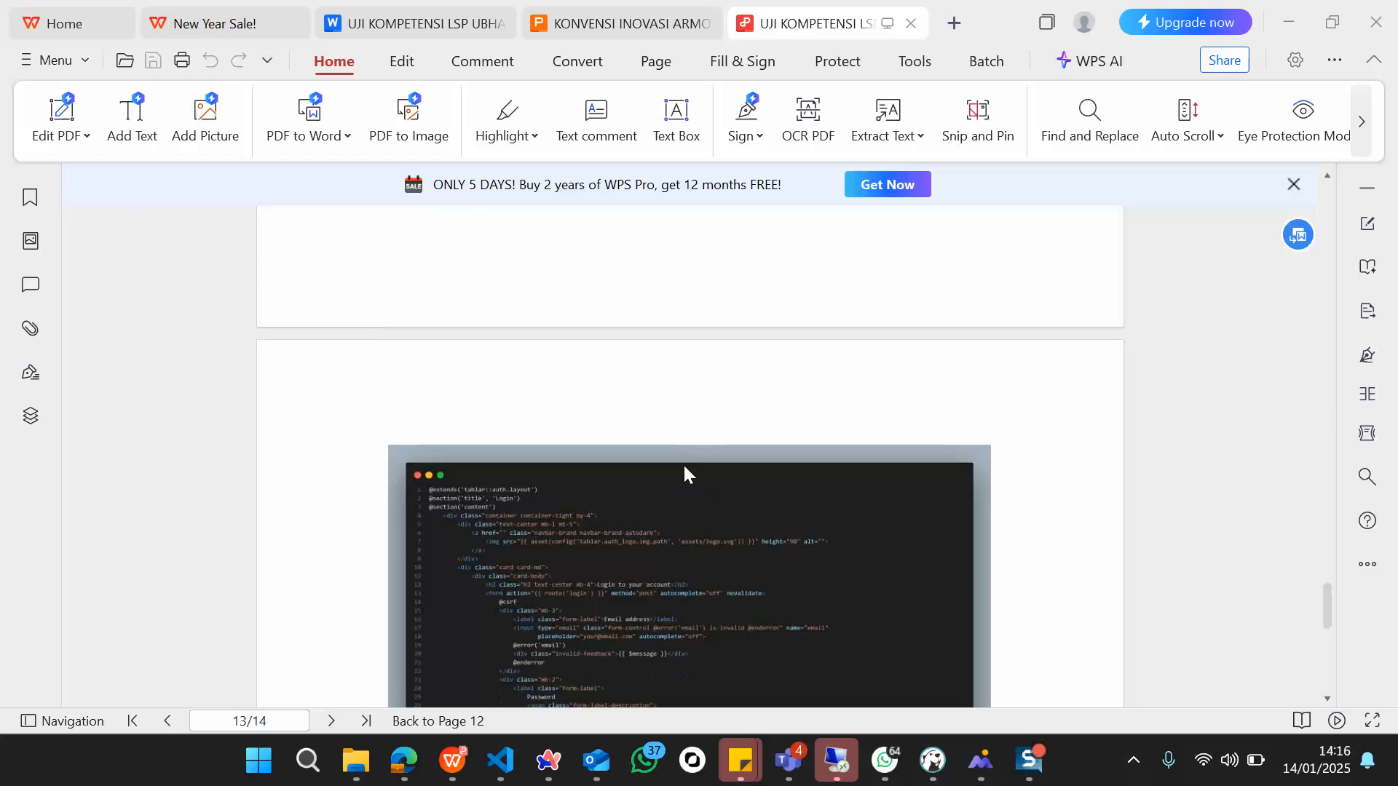
scroll(684, 471, down, 5)
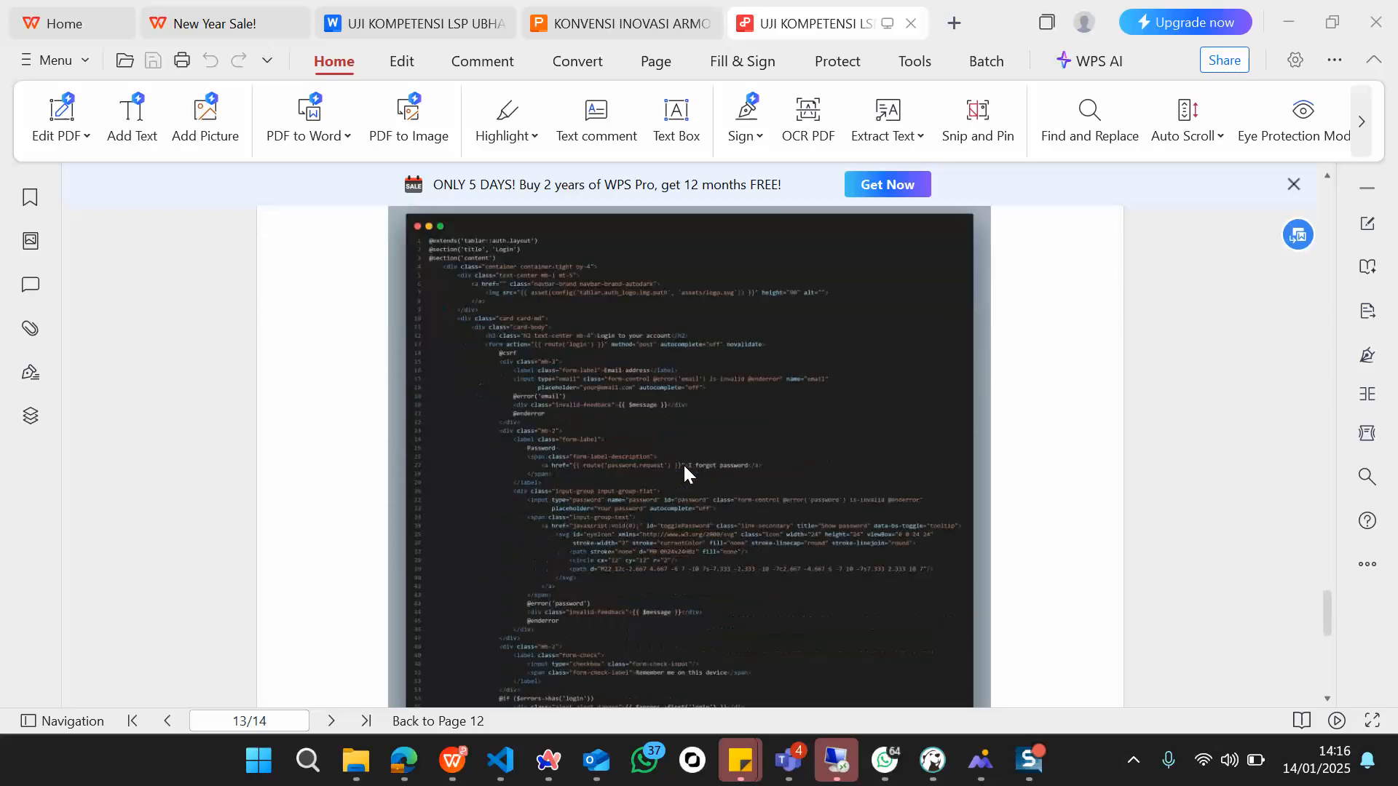
scroll(684, 466, up, 2)
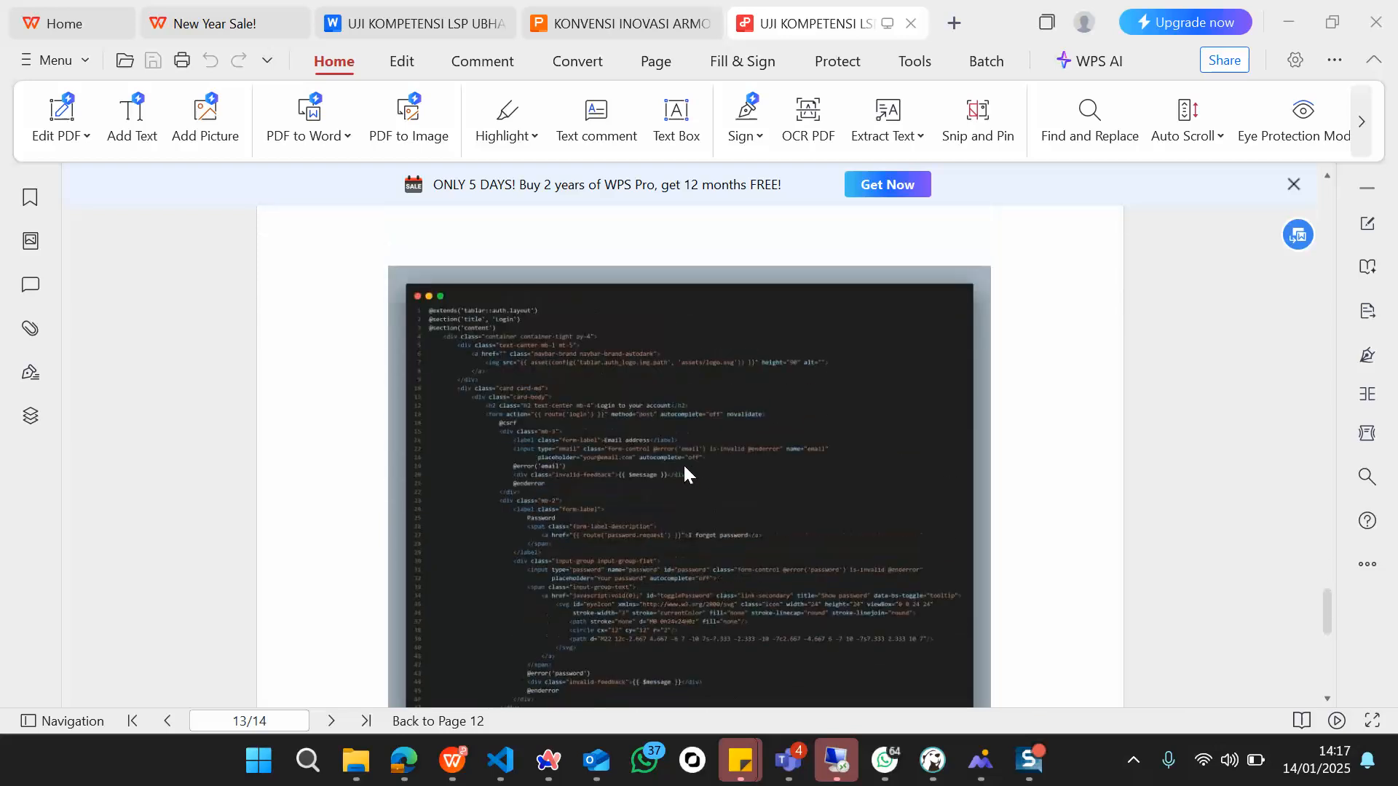
scroll(683, 463, down, 1)
scroll(684, 470, down, 10)
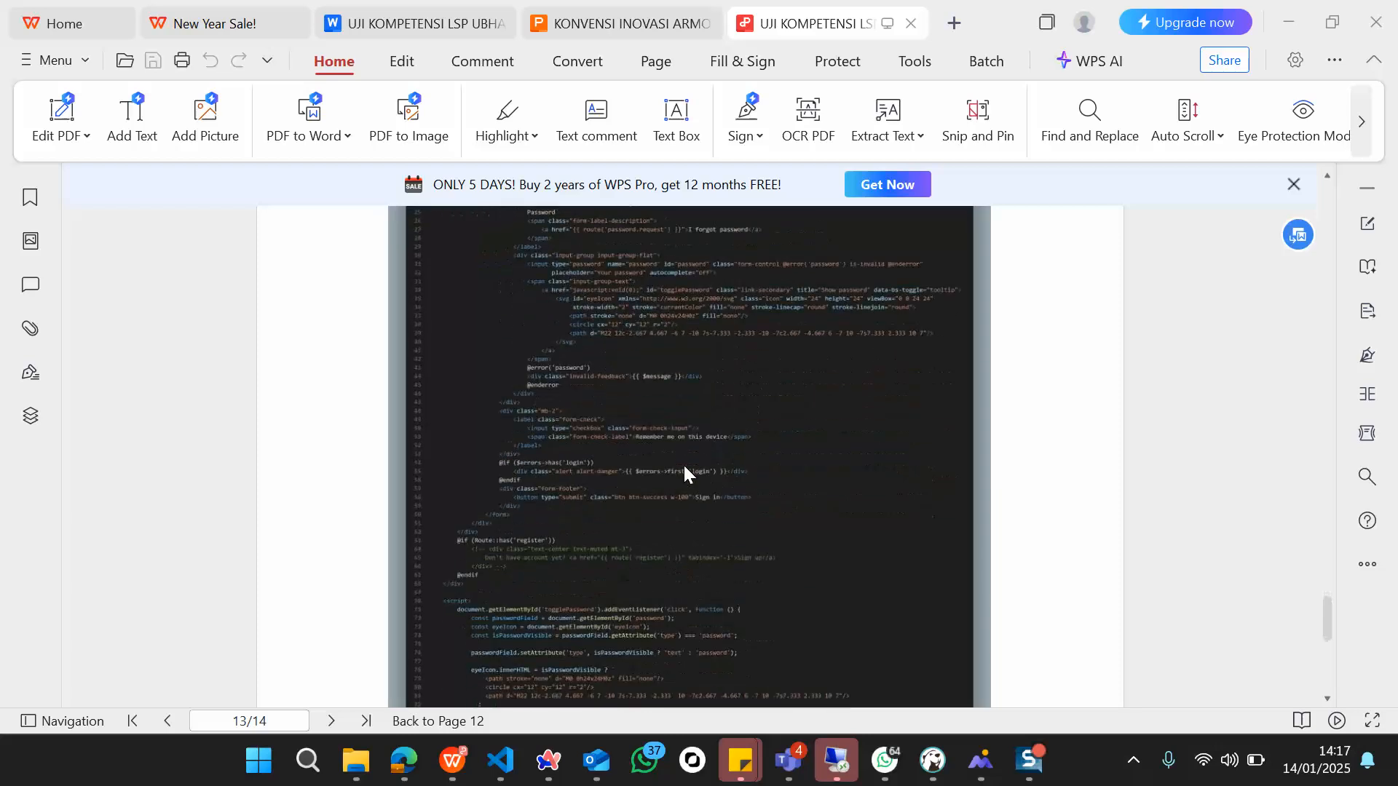
scroll(684, 471, down, 10)
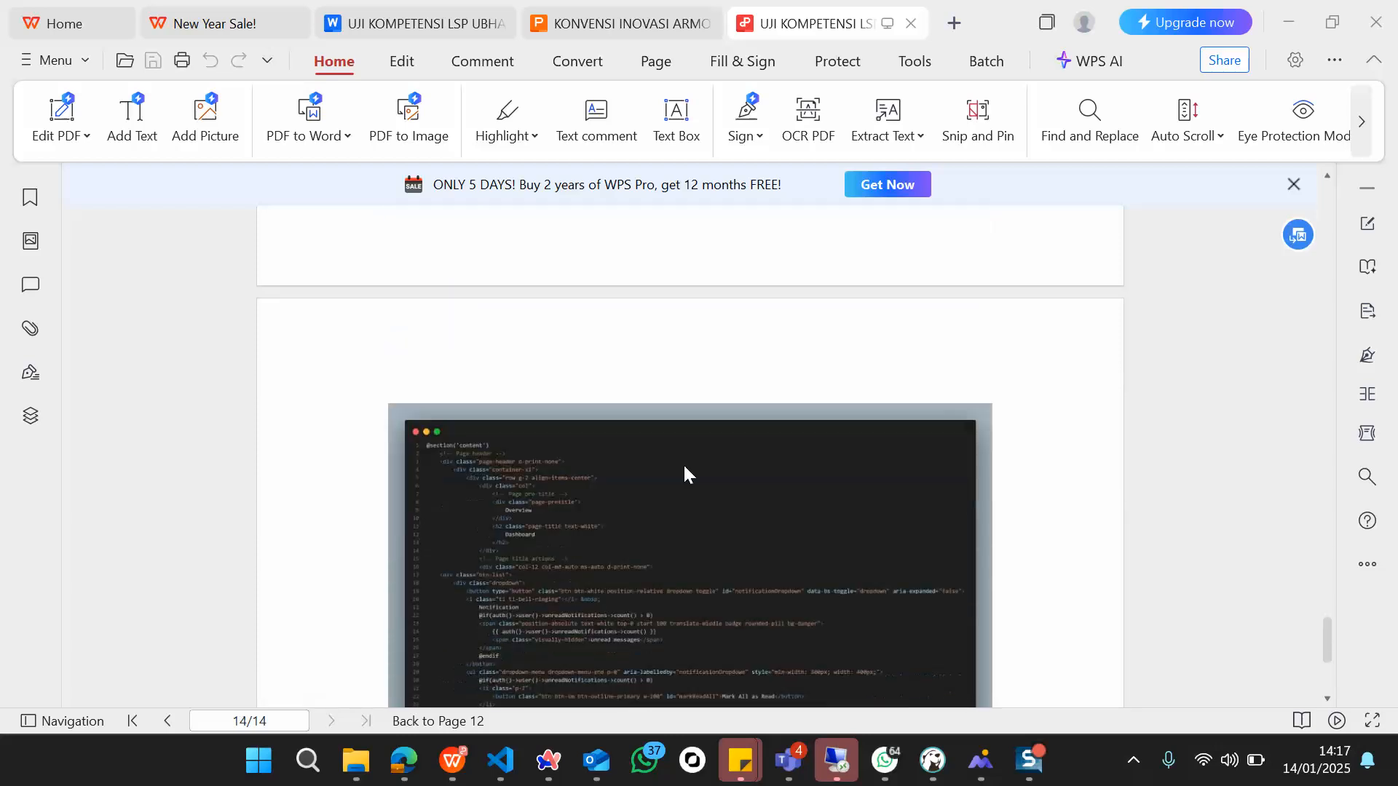
scroll(684, 475, down, 1)
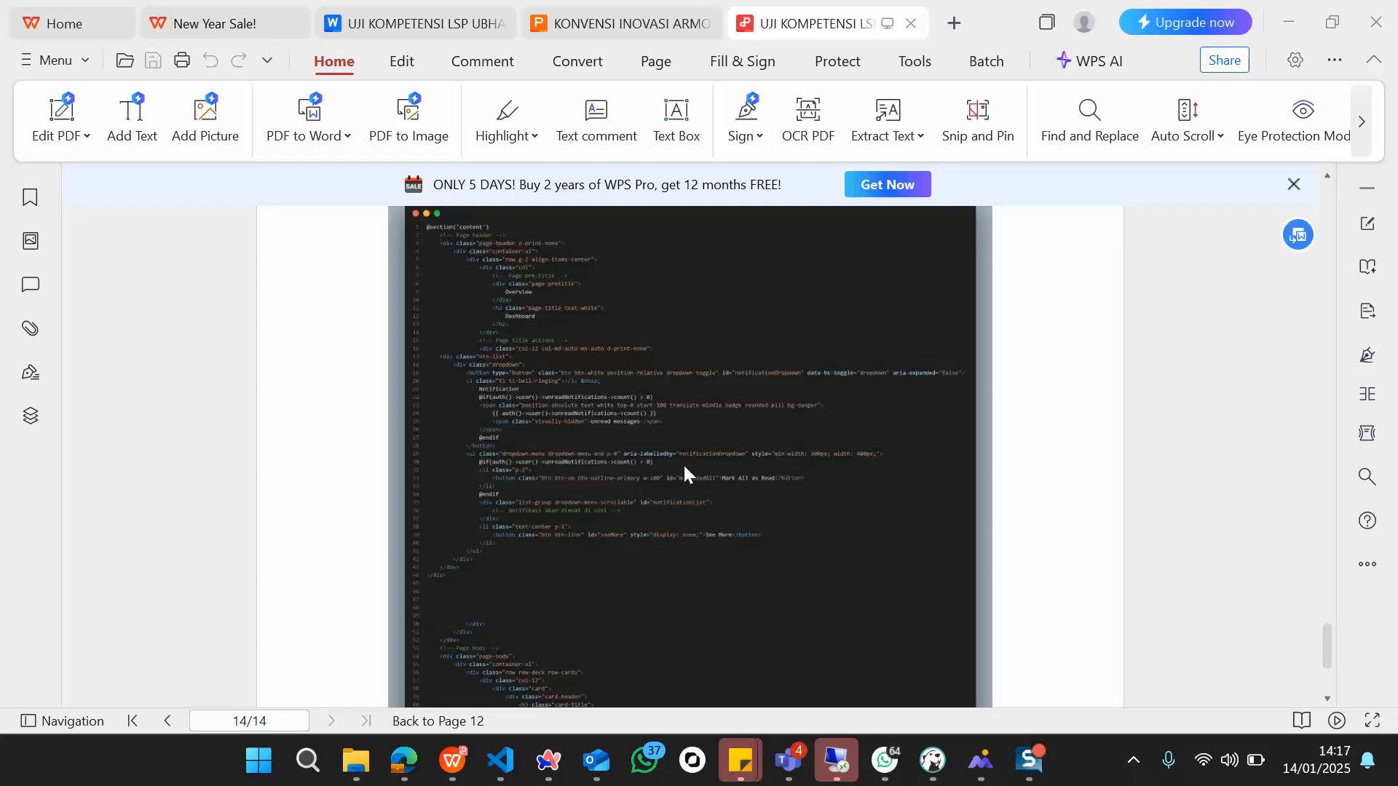
scroll(685, 473, down, 4)
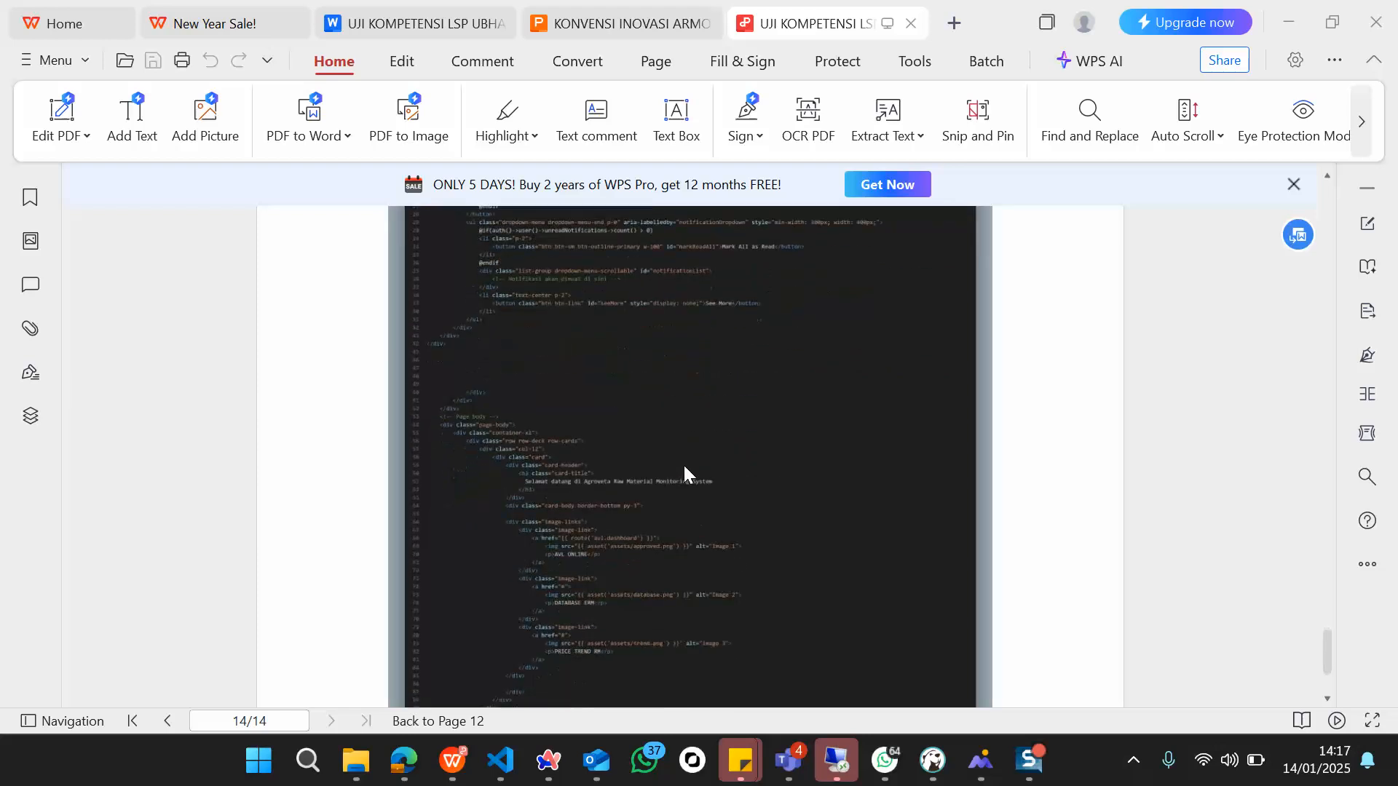
scroll(684, 474, down, 4)
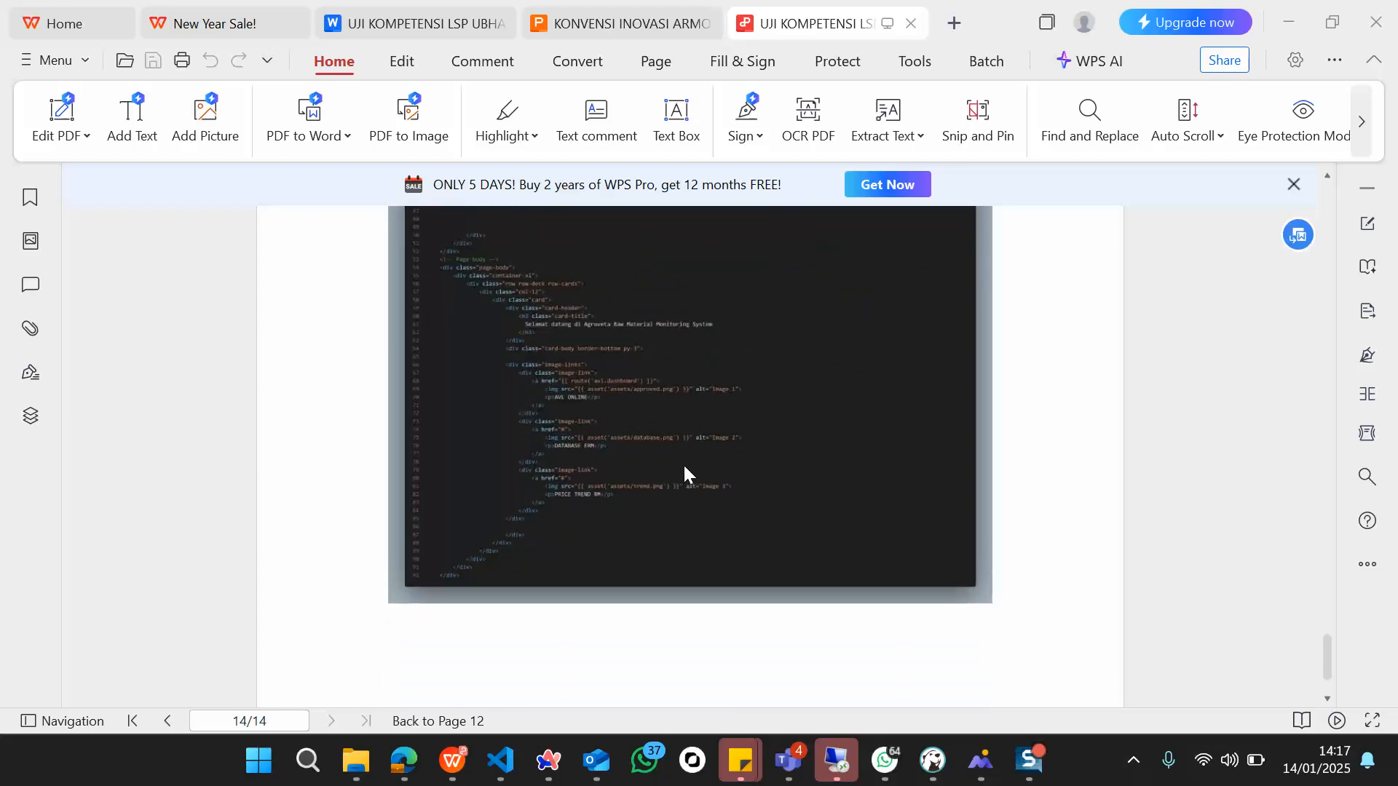
scroll(684, 474, down, 4)
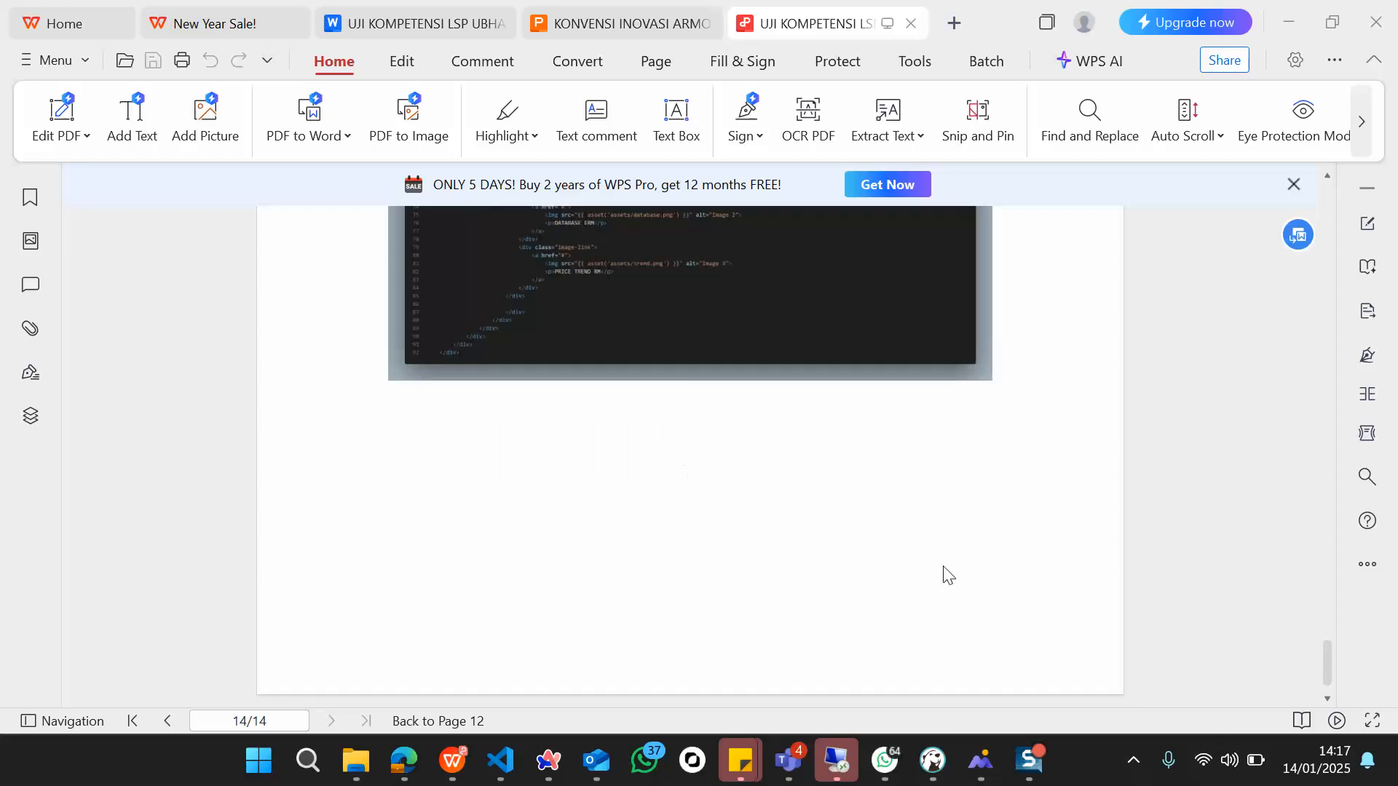
click(1030, 764)
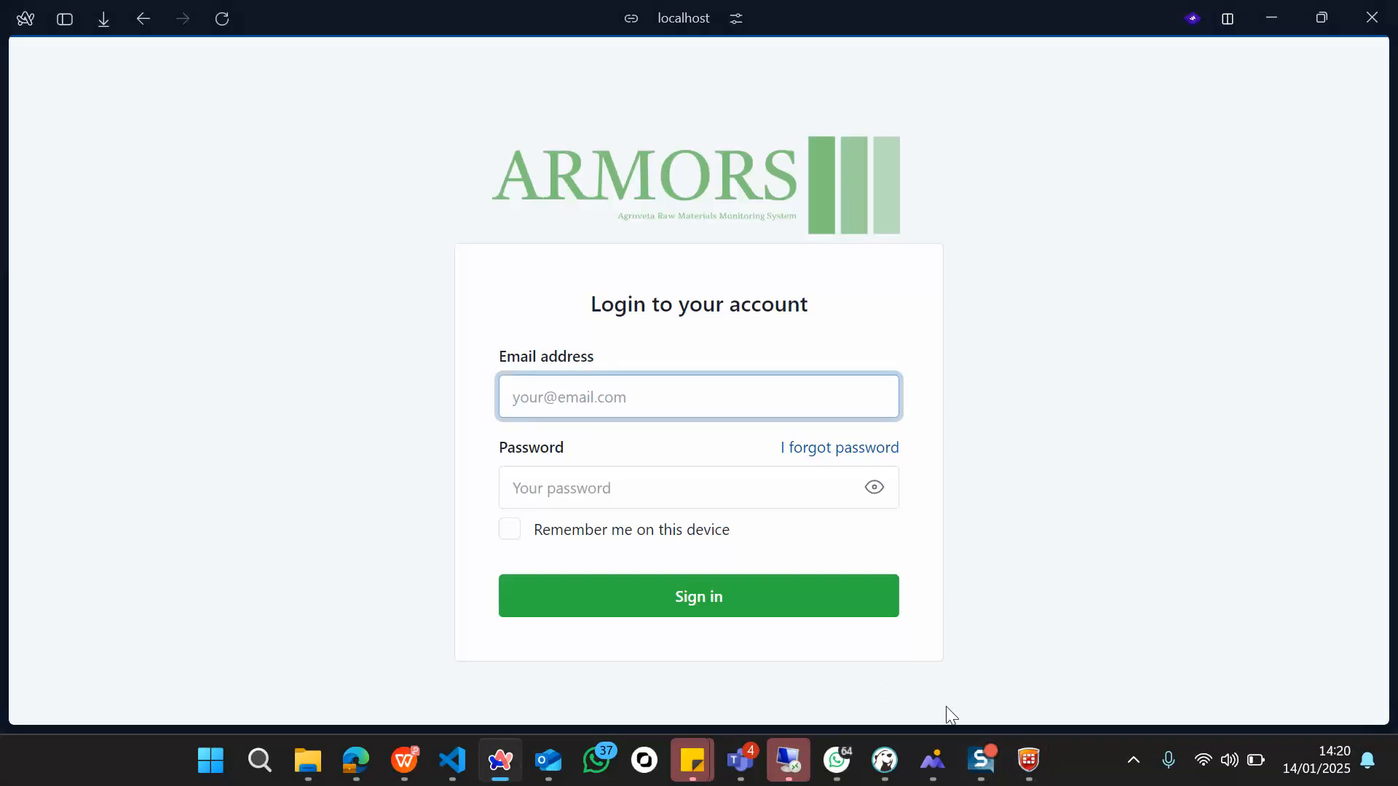
Step: Enter the account's e-mail address and password in the Login to your account form
mouse_move(980, 768)
key(Tab)
key(Tab)
text(a)
key(BackSpace)
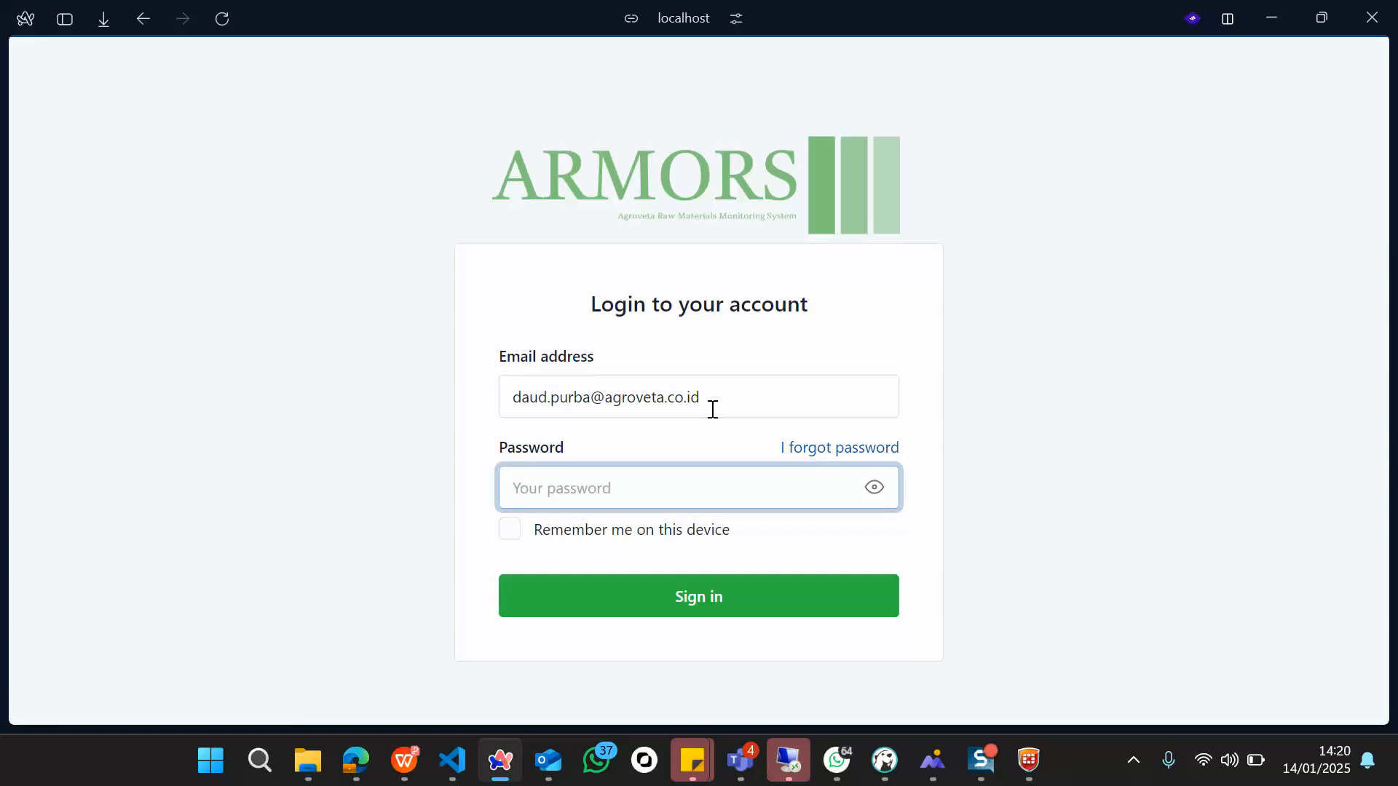
text(a)
key(BackSpace)
text(•••)
click(708, 459)
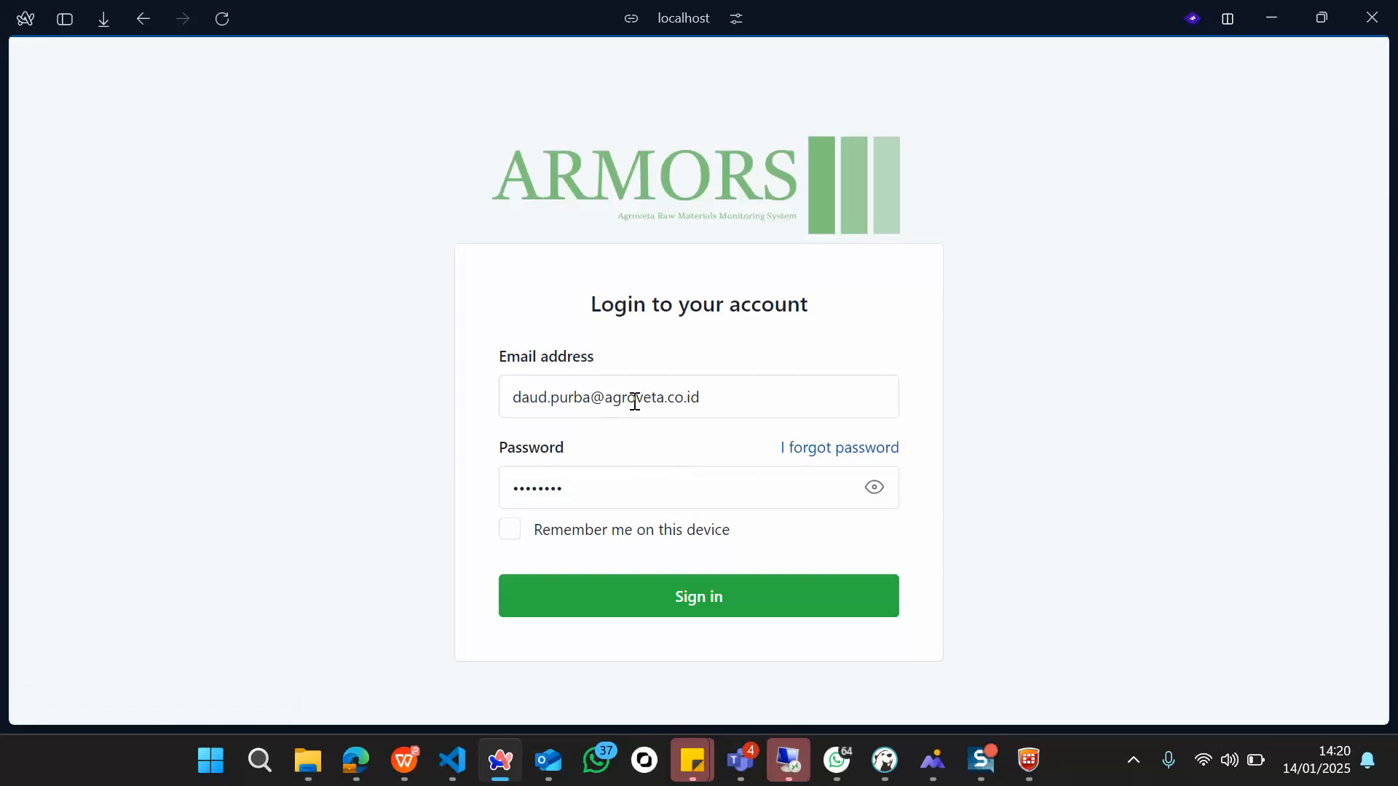
Step: Sign in and go to Approved Vendor List > Entry Data AVL
click(748, 602)
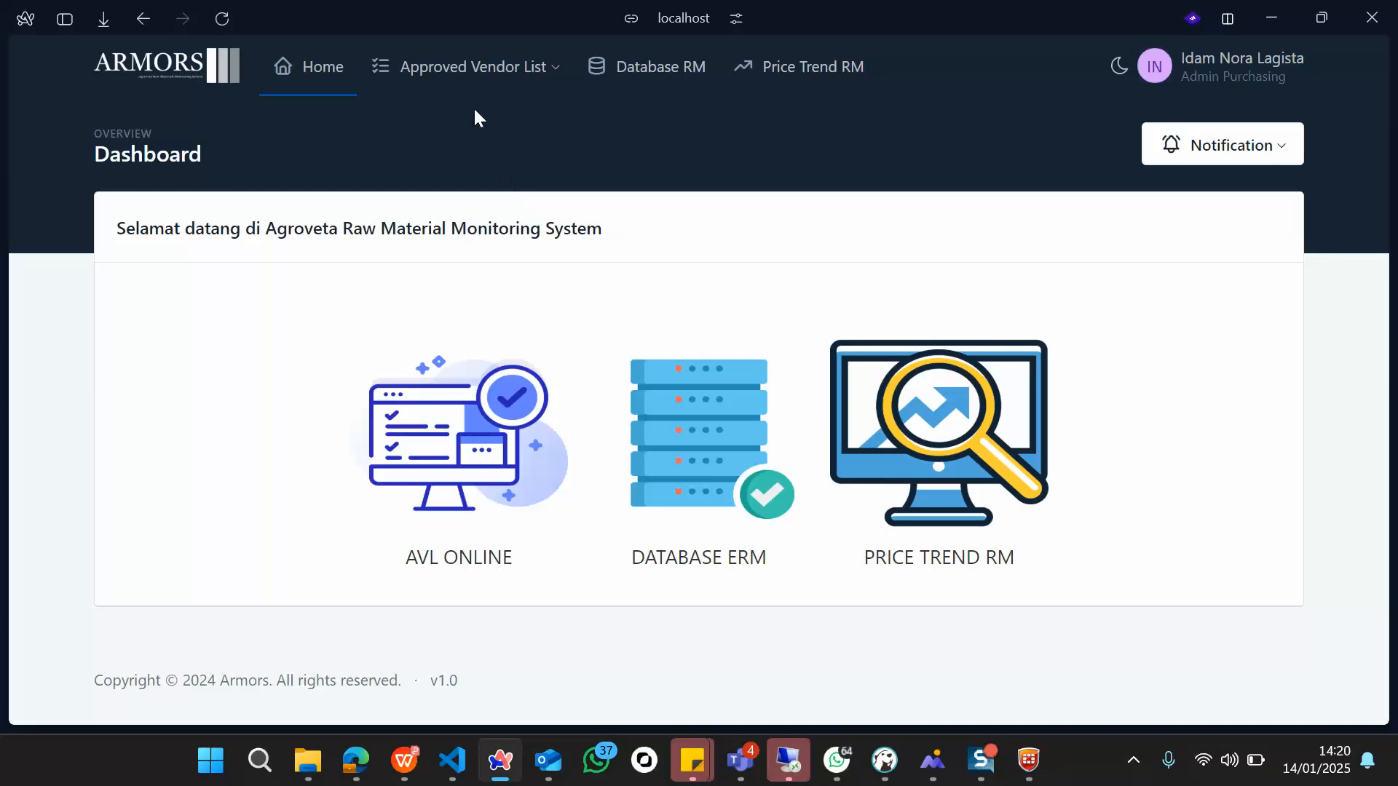
click(463, 88)
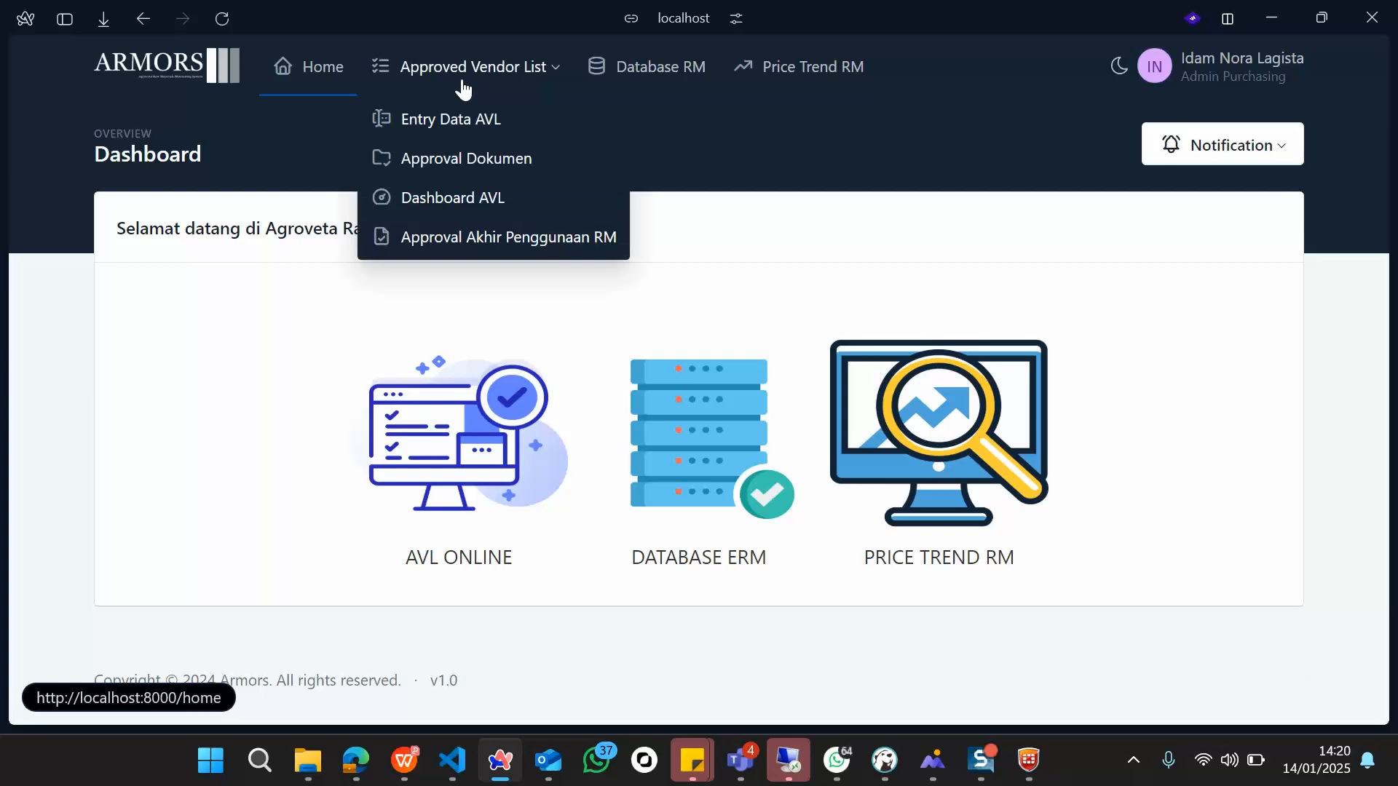
click(449, 121)
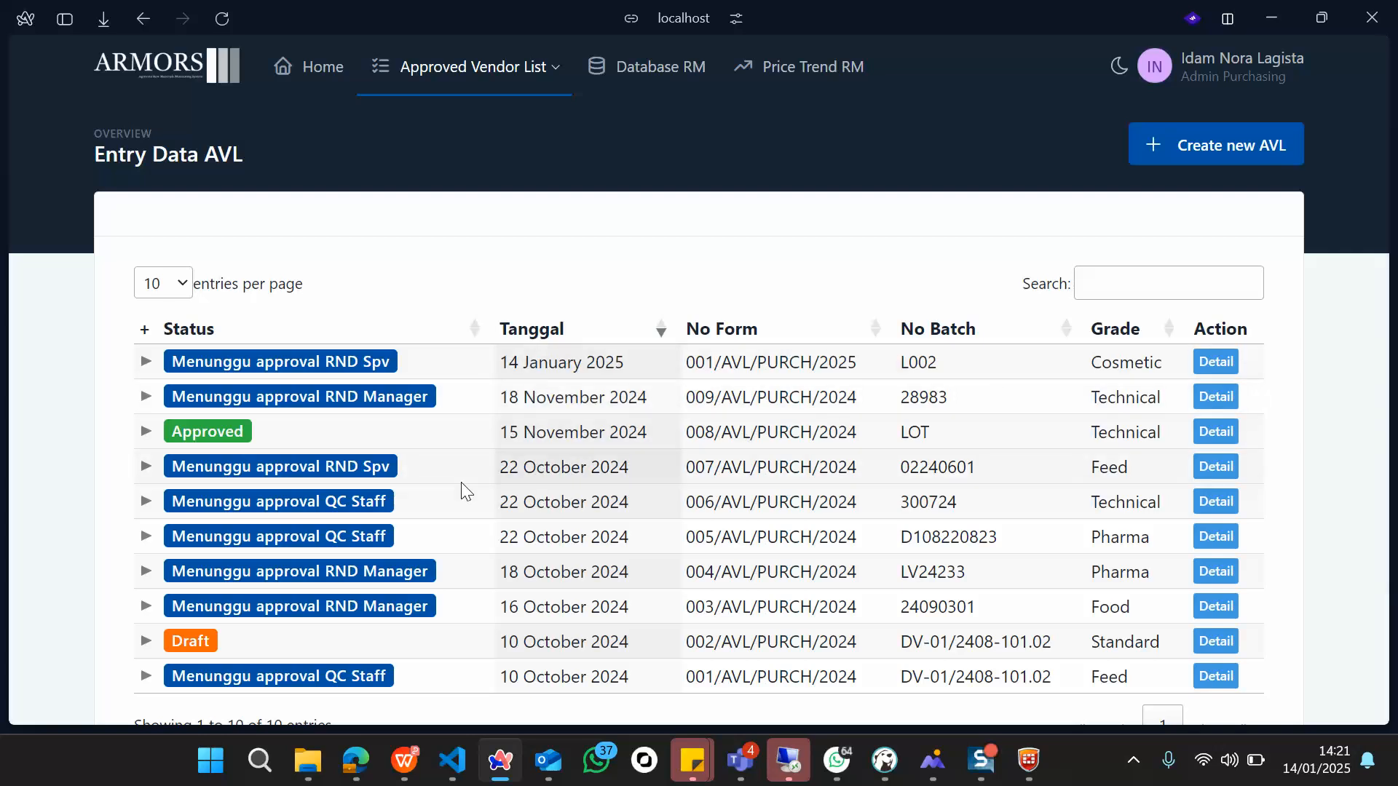
click(1151, 291)
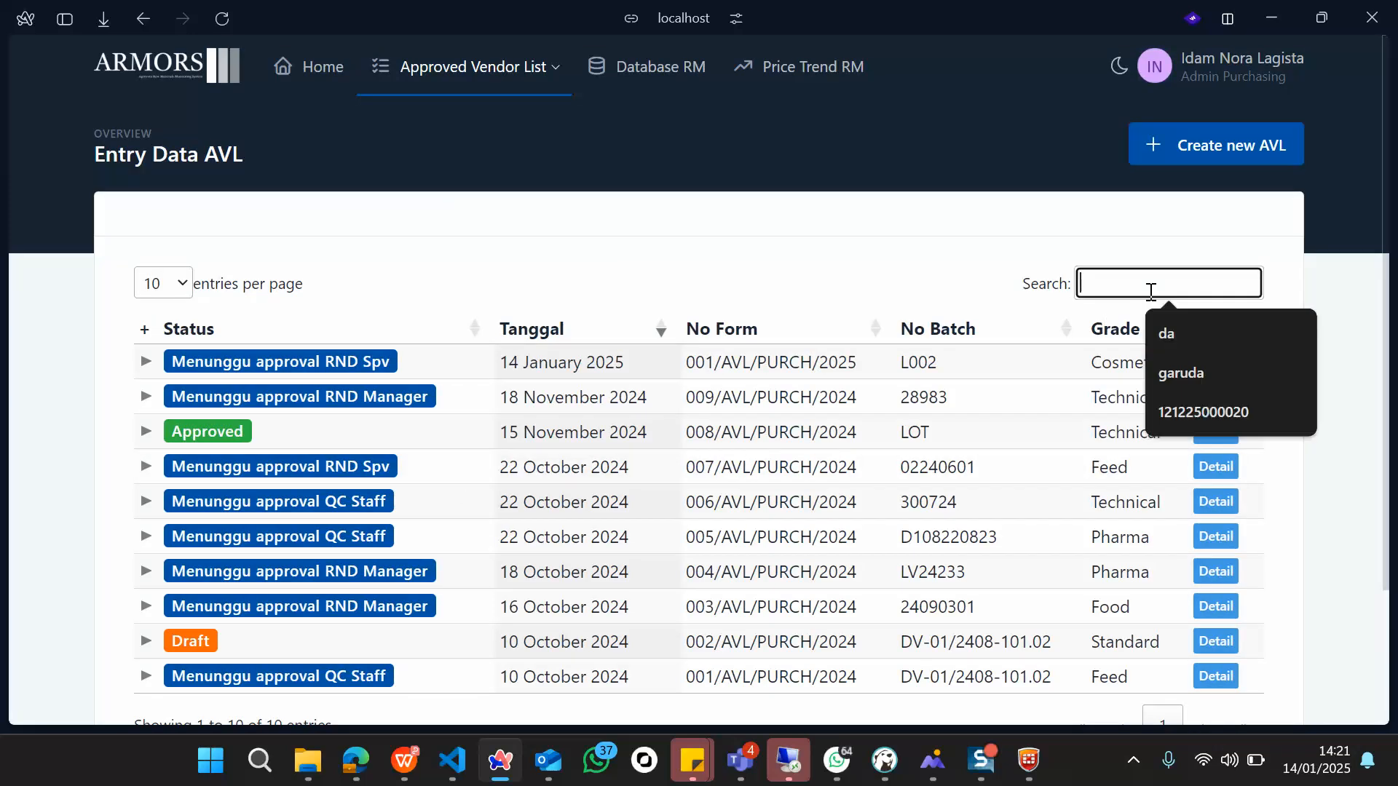
Step: Create a new AVL form with sample category New RM and both Single and Double Source ticked
click(1186, 149)
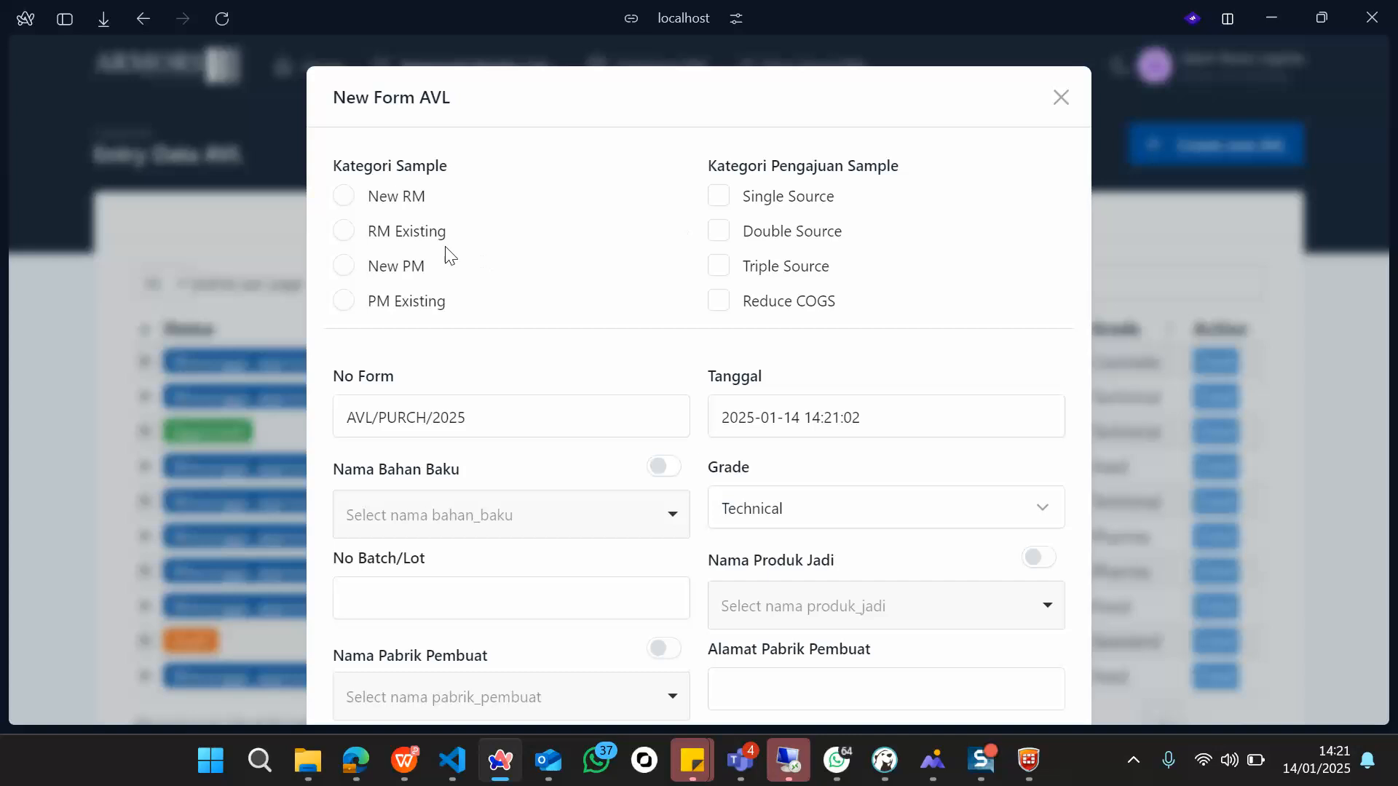
click(348, 204)
click(343, 233)
click(347, 195)
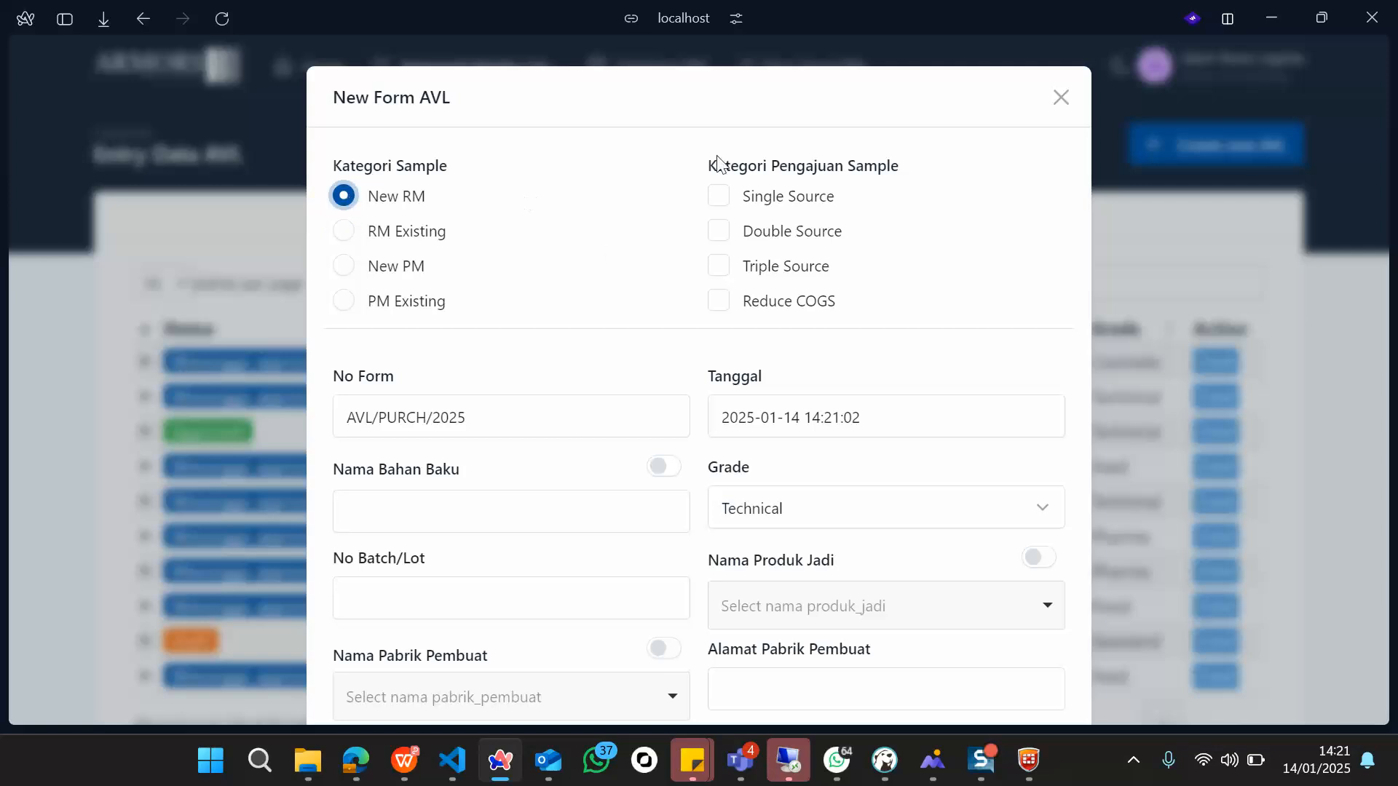
click(719, 207)
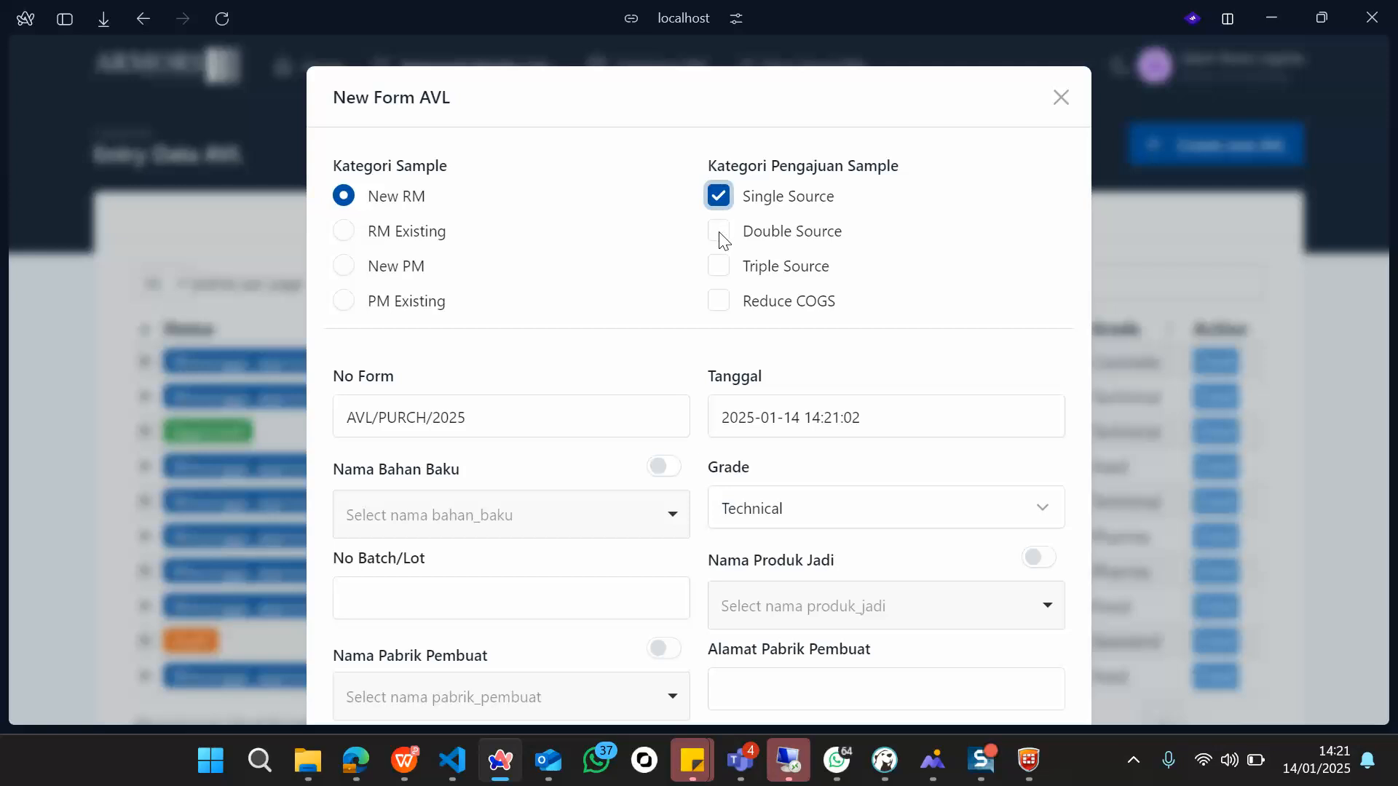
click(719, 232)
scroll(596, 375, down, 1)
scroll(597, 375, down, 2)
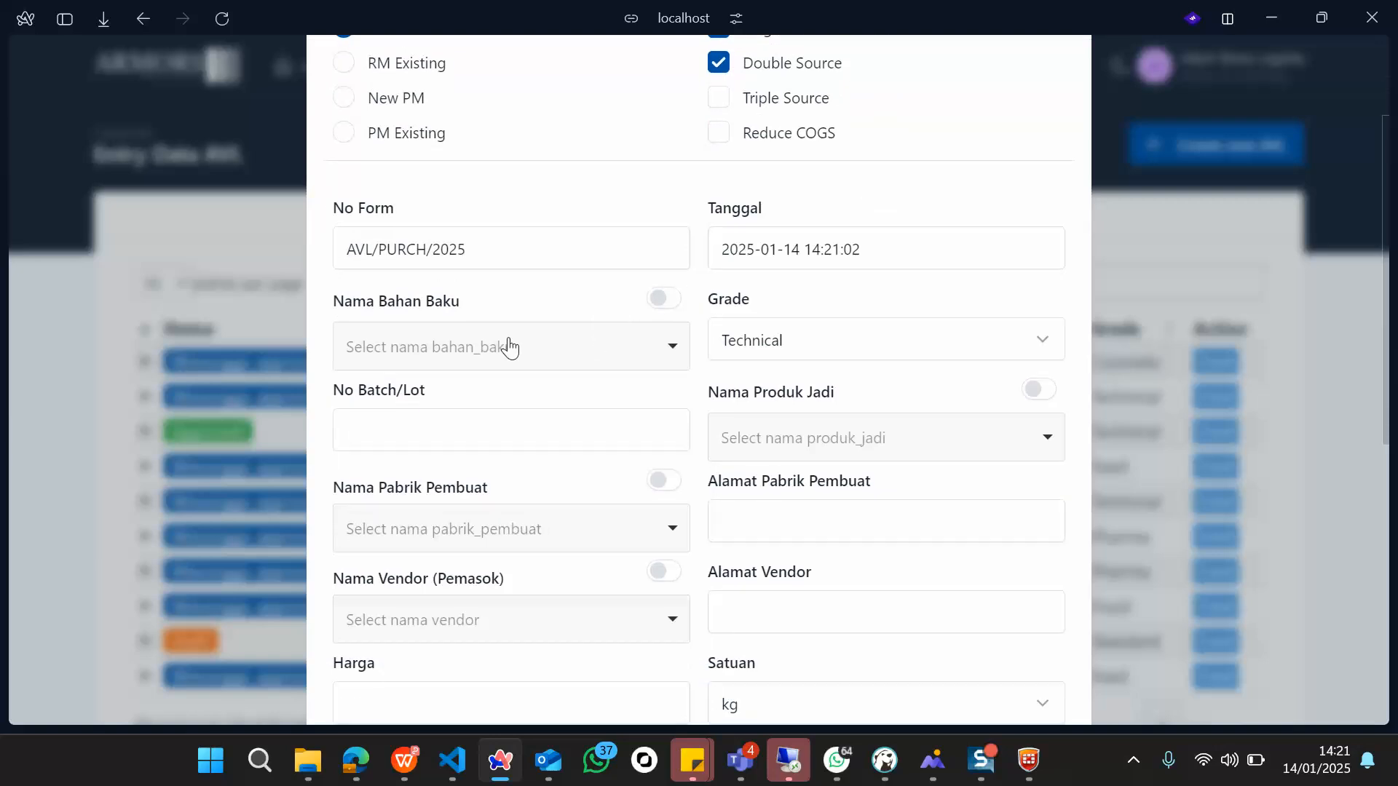
click(508, 347)
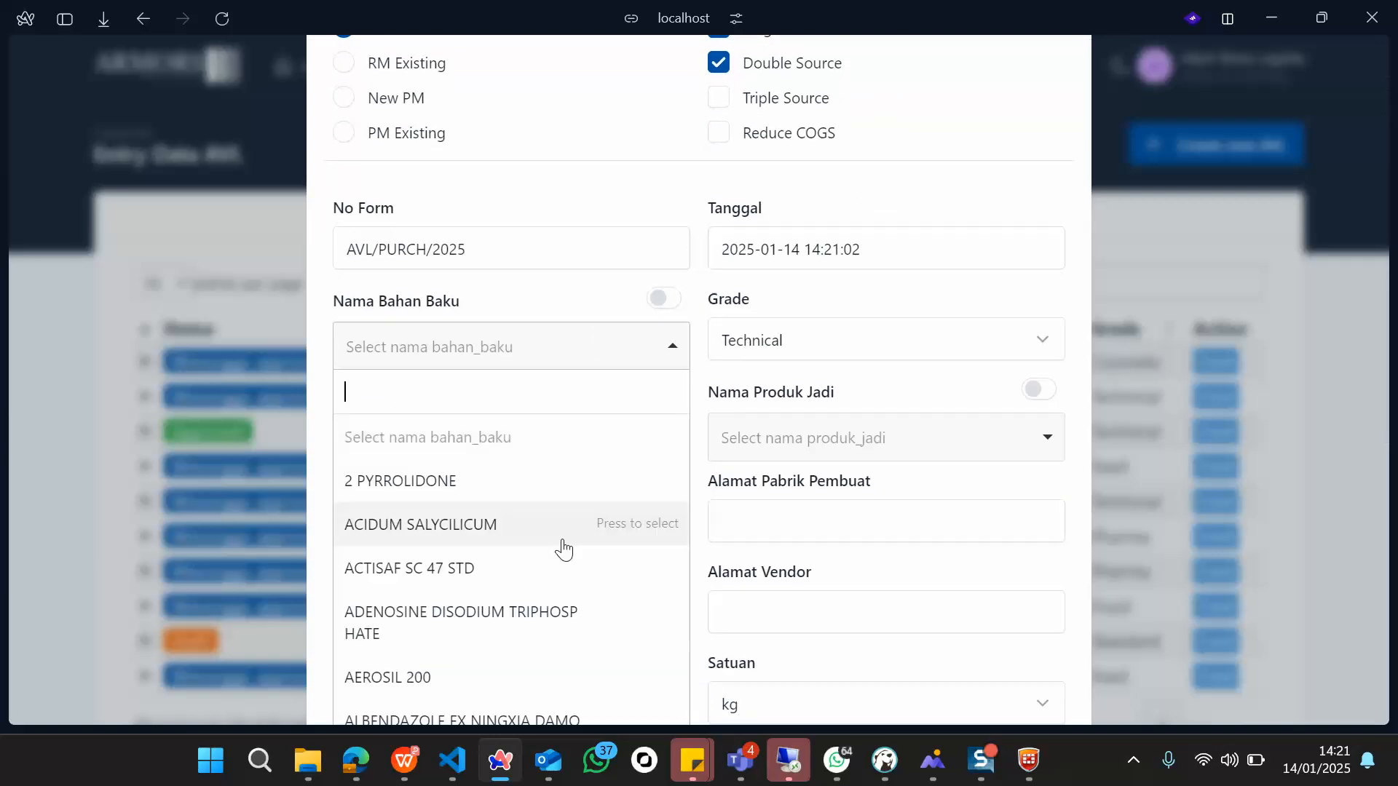
Step: Choose raw material AEROSIL 200, grade Pharma, and batch/lot number L0899
scroll(564, 549, down, 1)
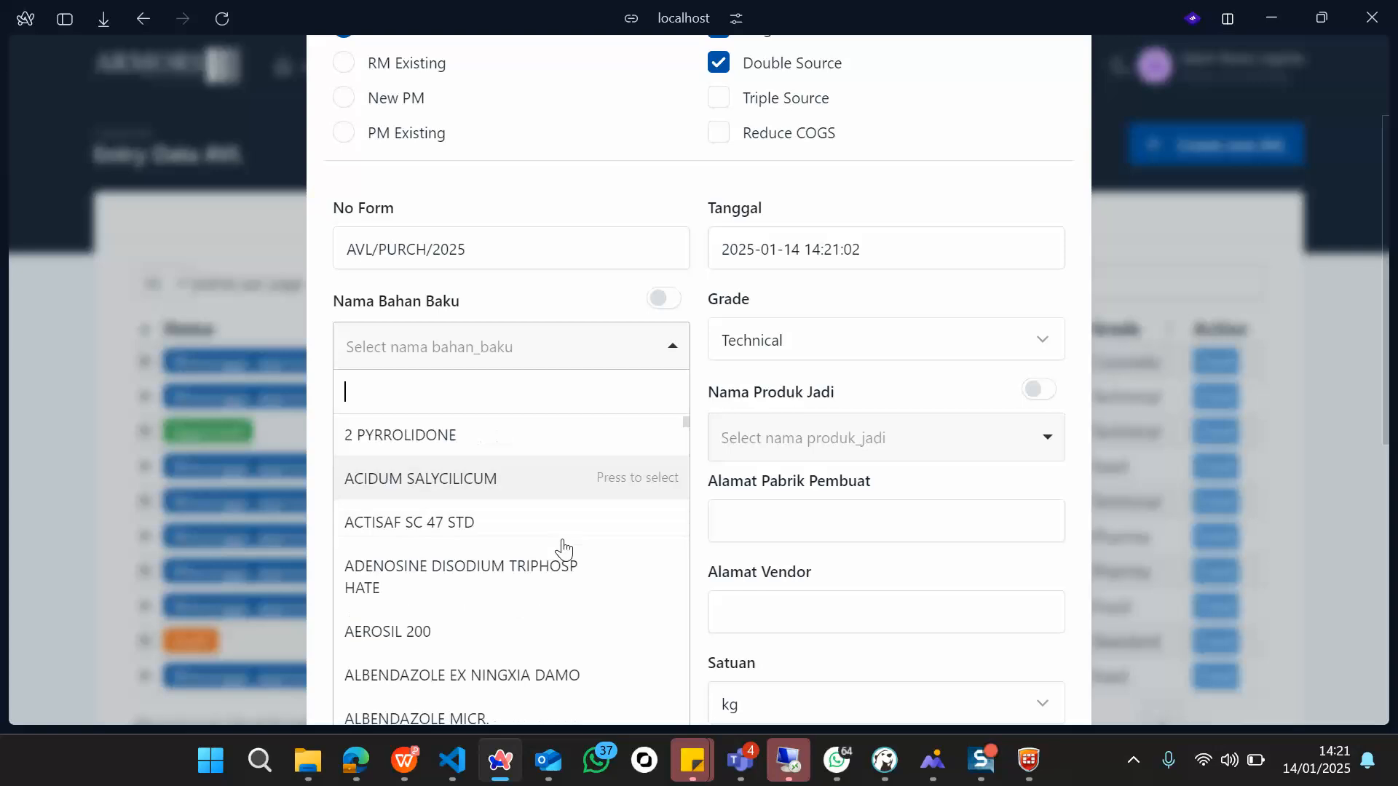
text(aero)
click(509, 439)
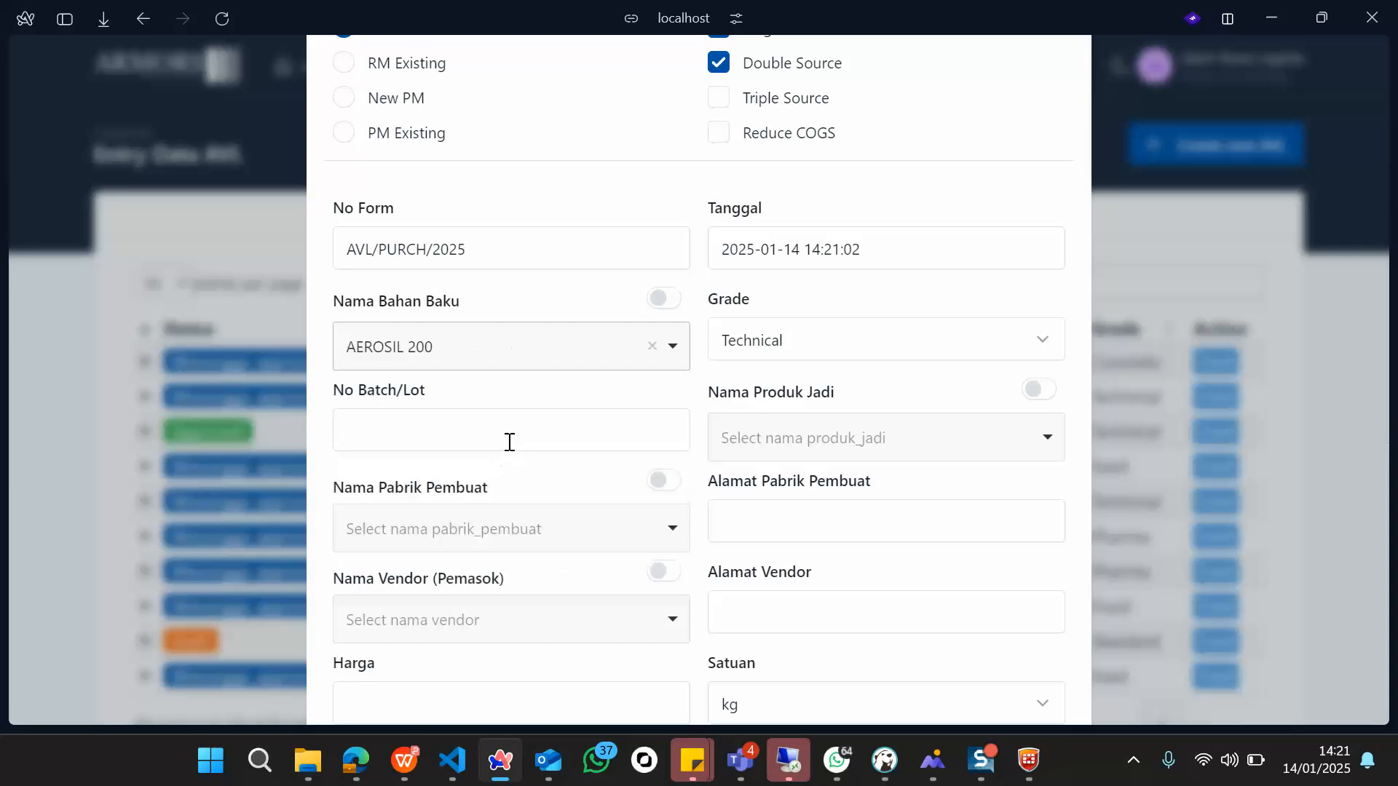
click(852, 355)
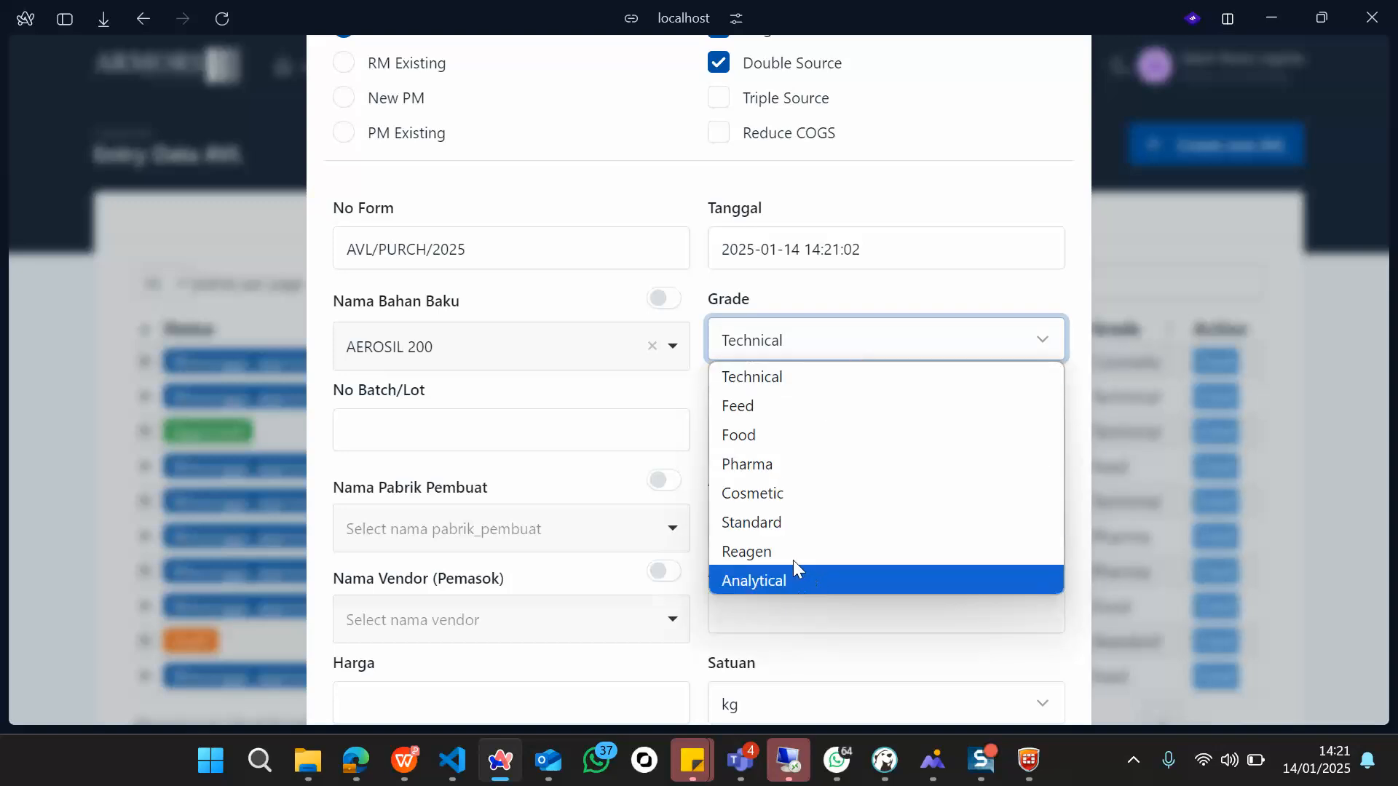
click(770, 469)
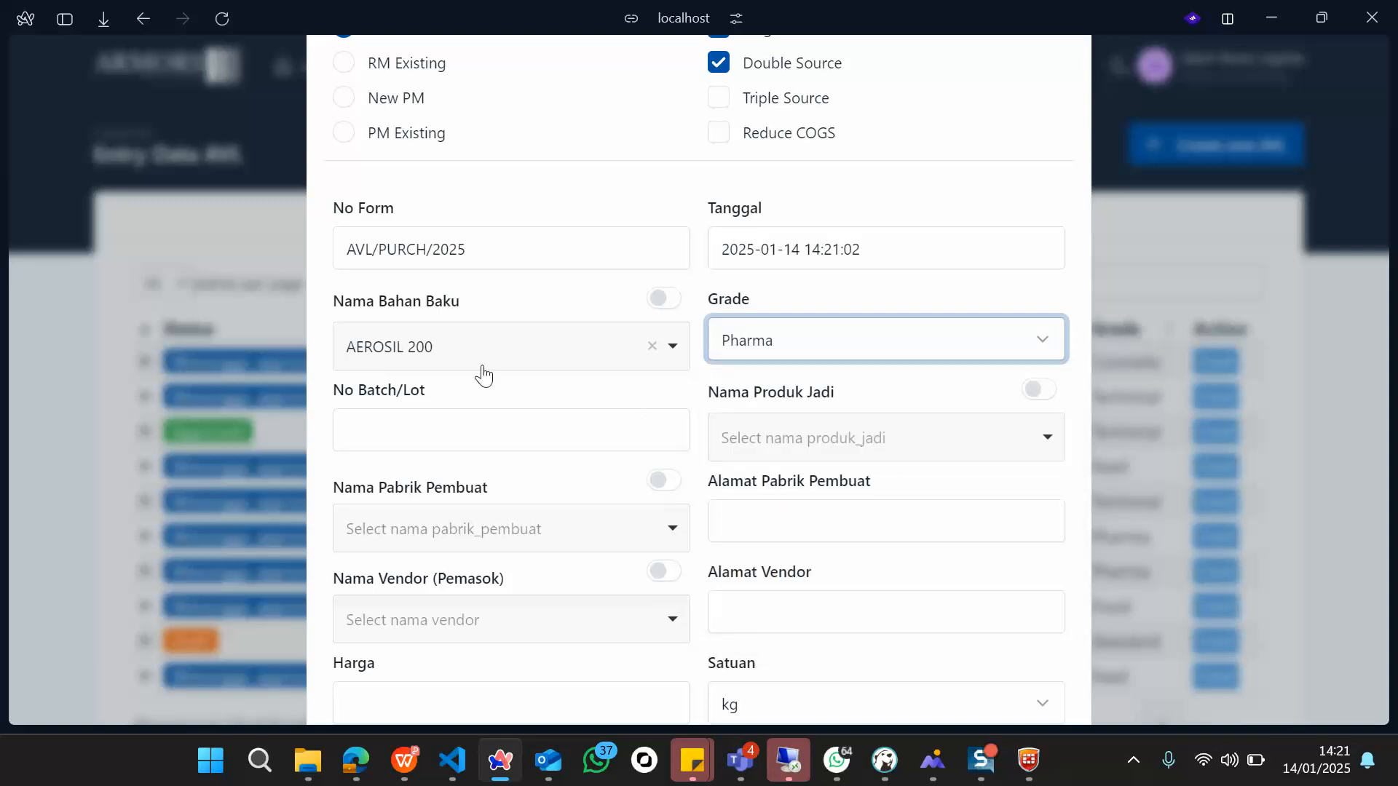
click(464, 440)
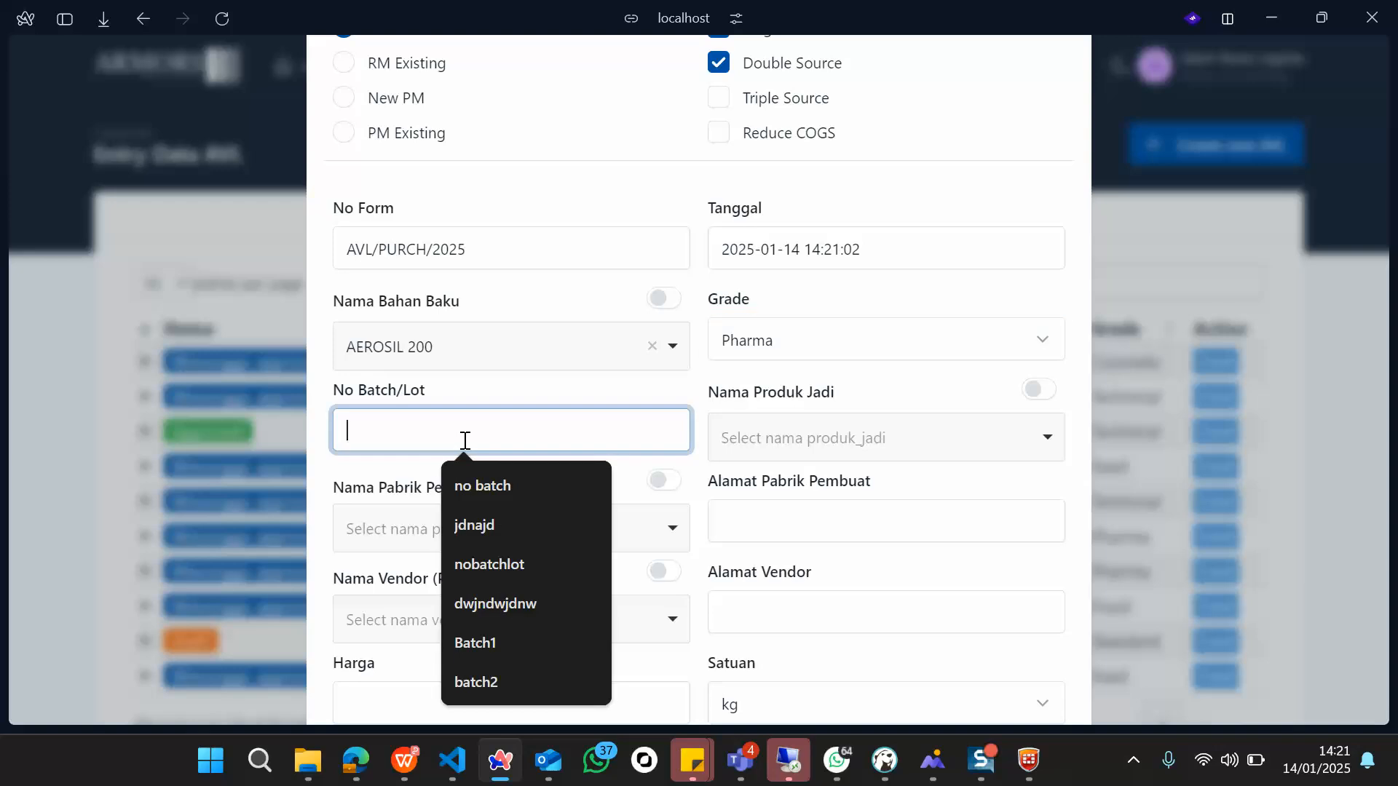
text(L0899)
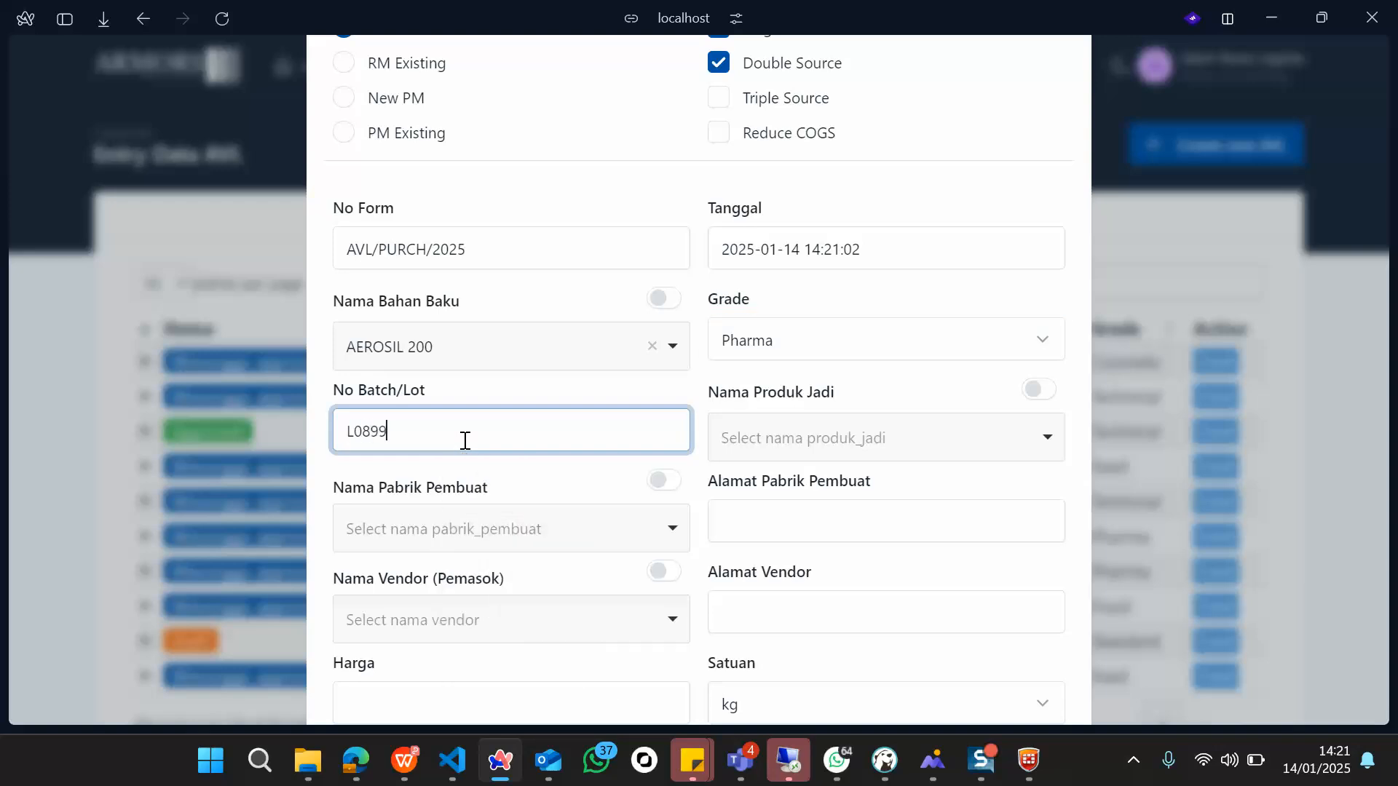
Step: Switch Nama Produk Jadi to free text and enter the finished product Lagantor
scroll(465, 441, down, 1)
click(793, 396)
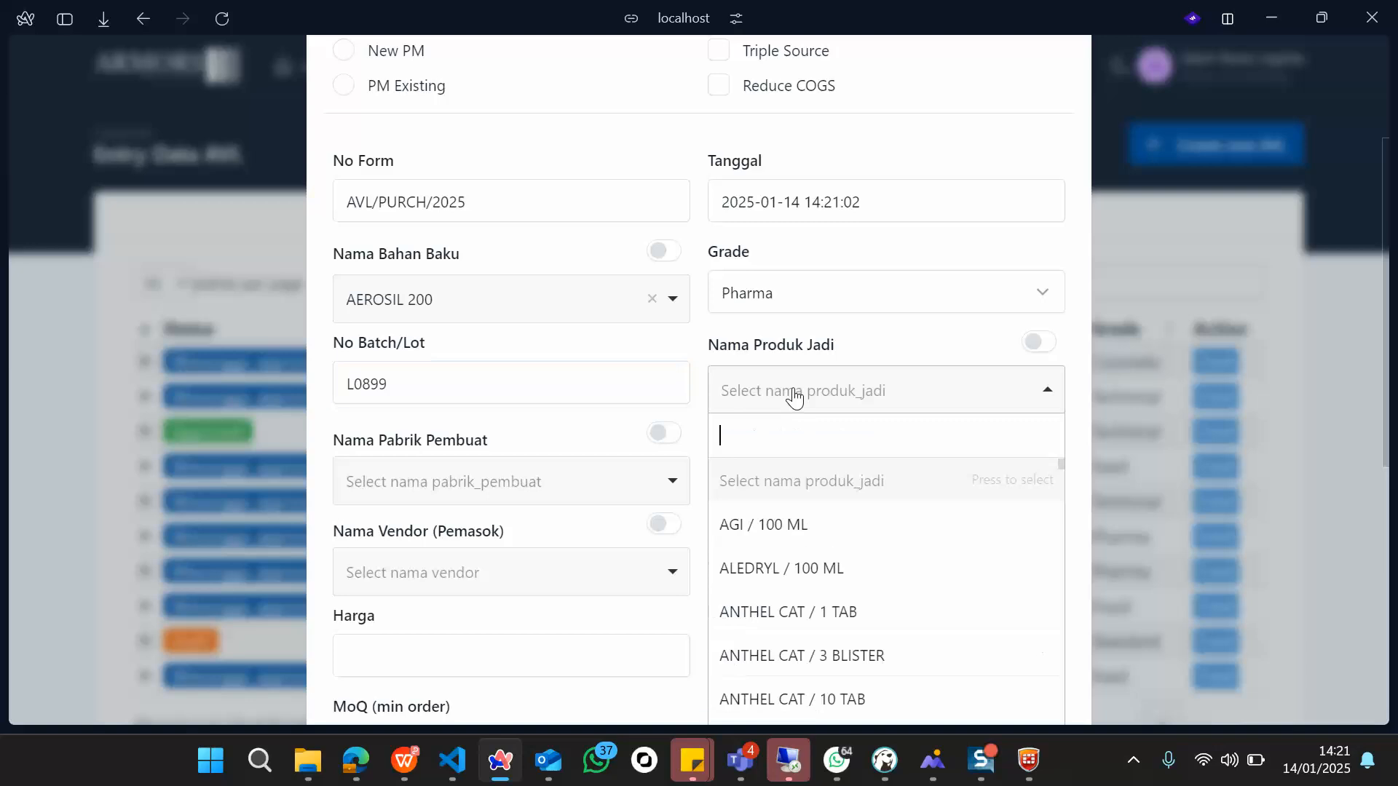
scroll(808, 624, down, 1)
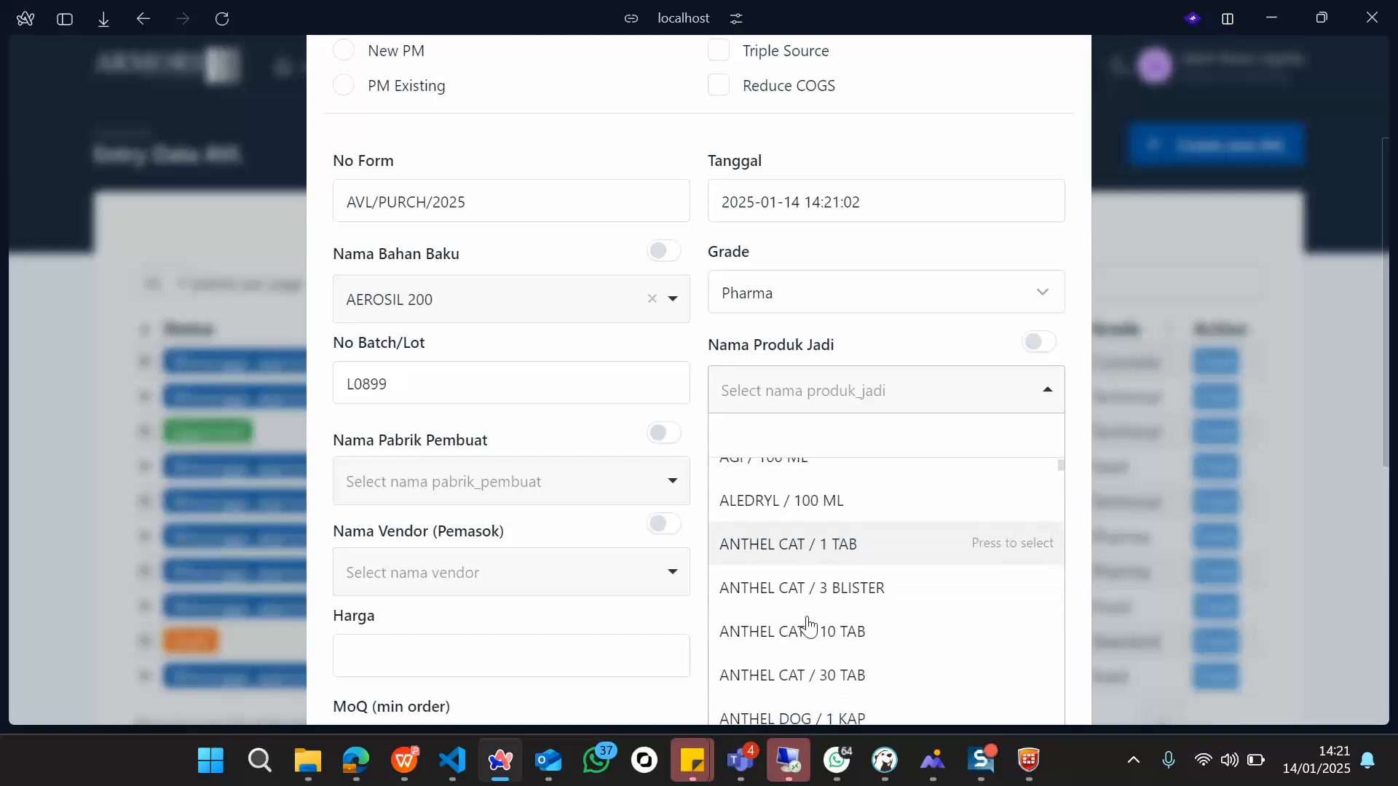
scroll(807, 624, up, 1)
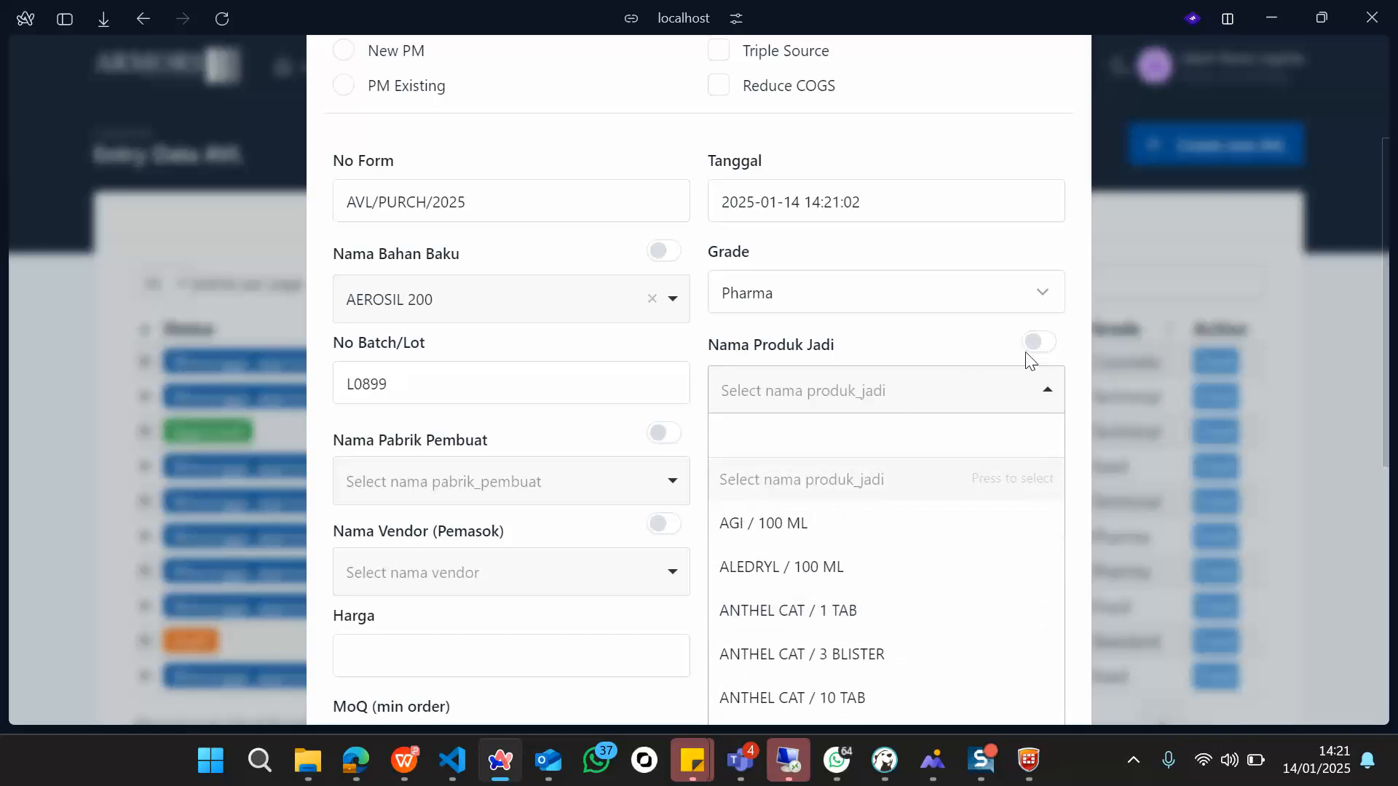
click(989, 350)
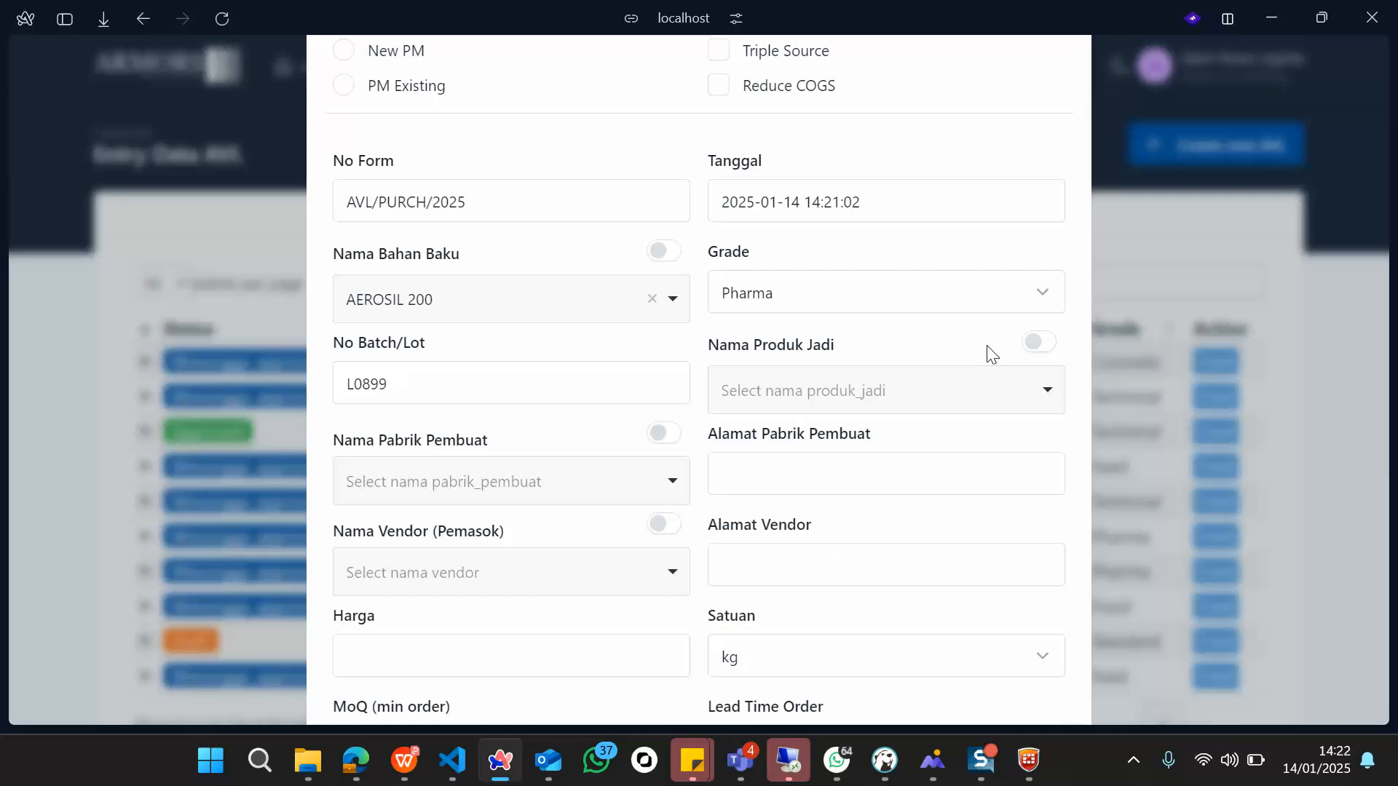
click(1034, 342)
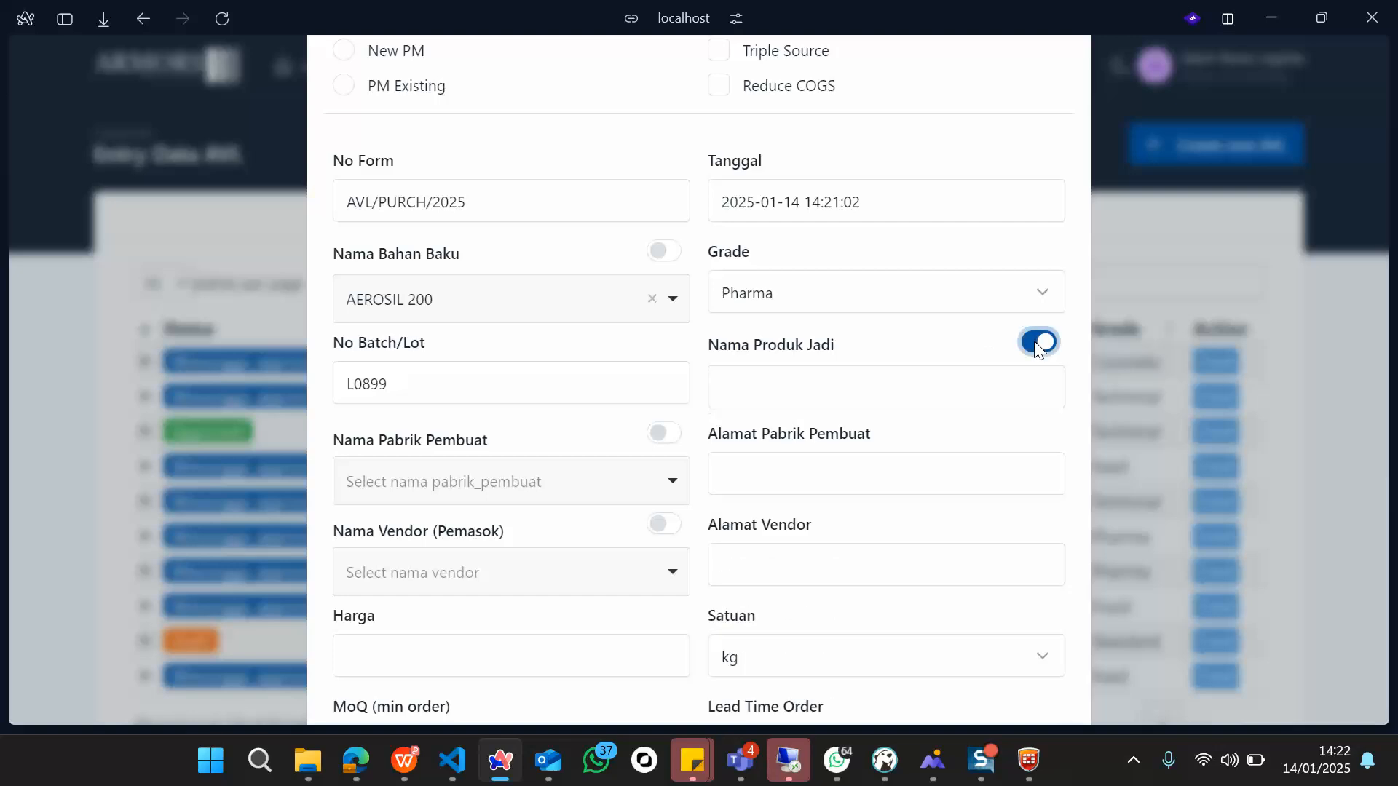
click(857, 395)
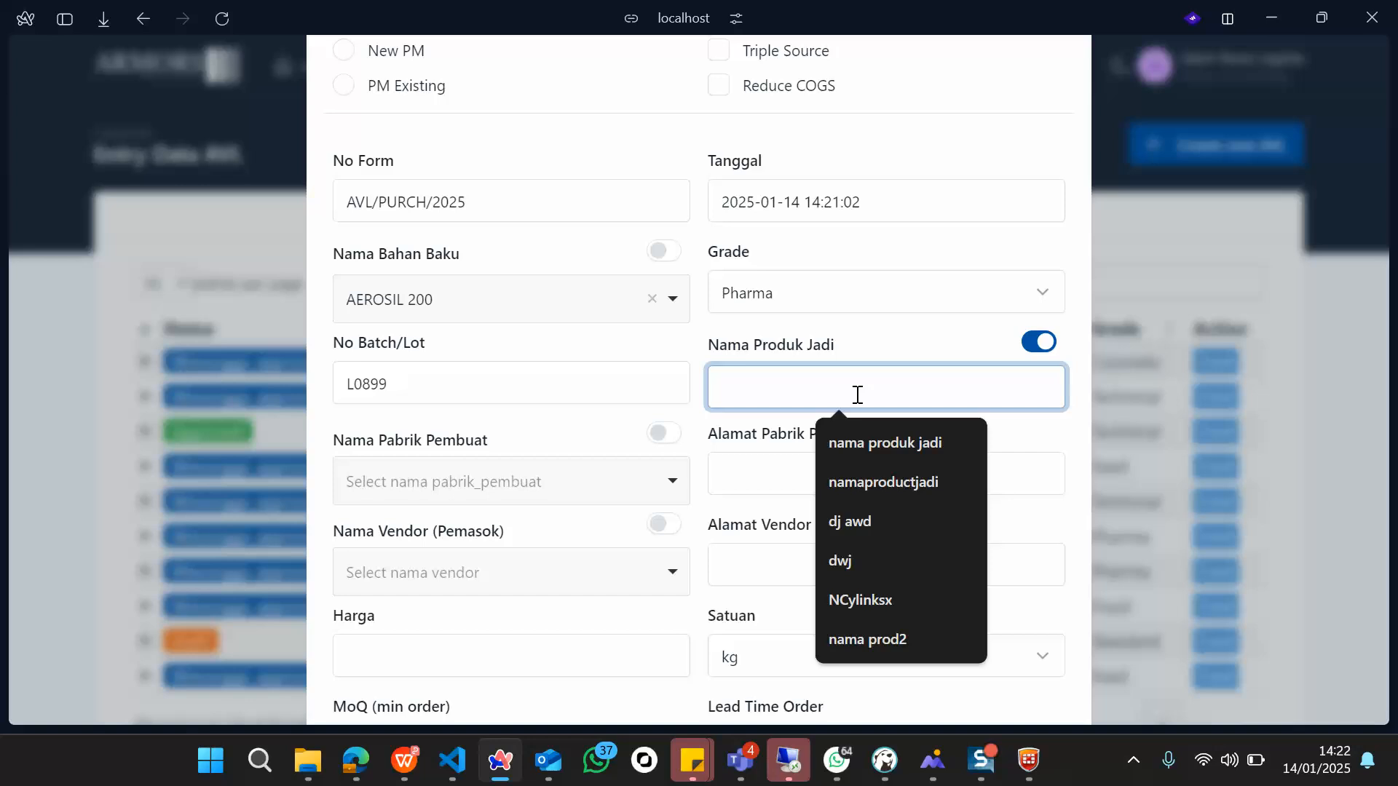
text(D)
key(BackSpace)
text(D)
key(BackSpace)
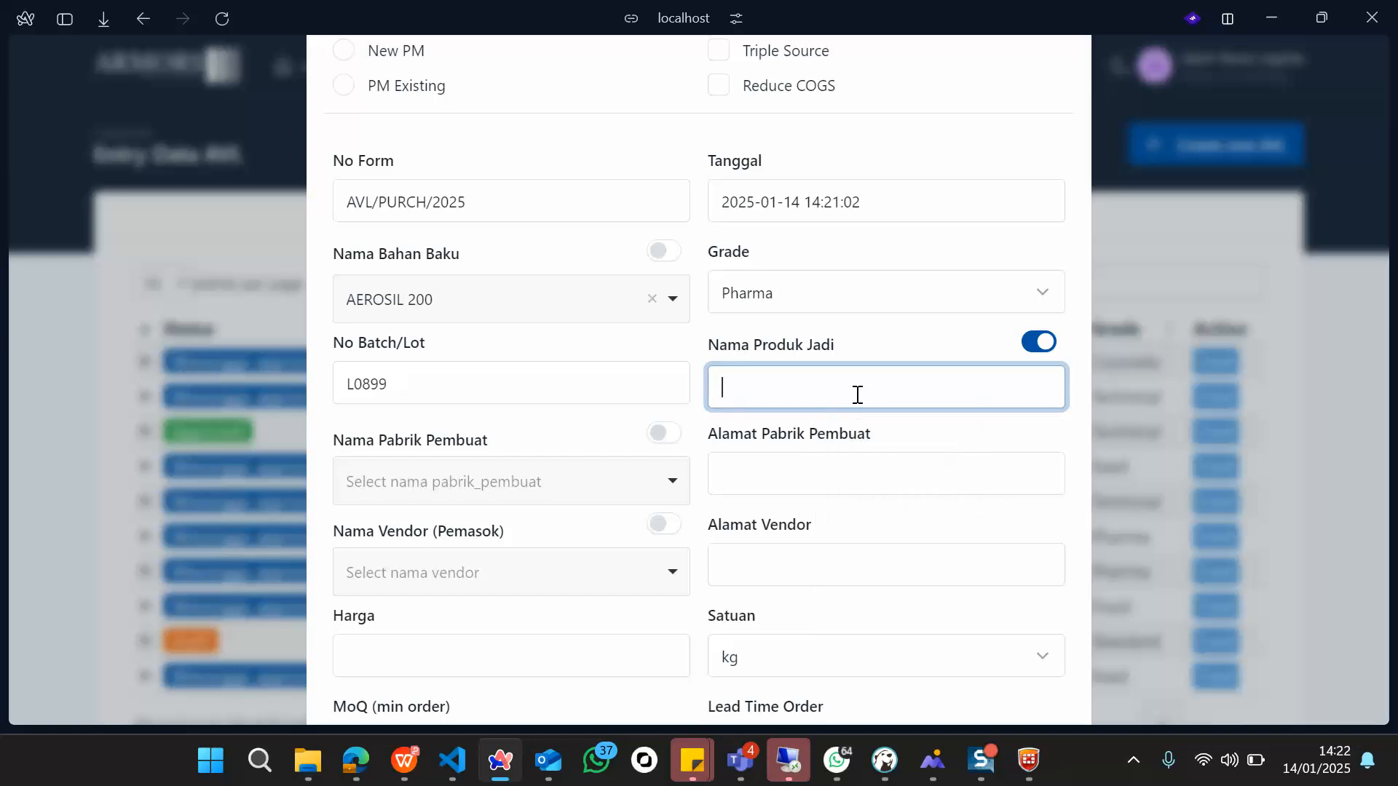
text(Lagantor)
scroll(764, 496, down, 1)
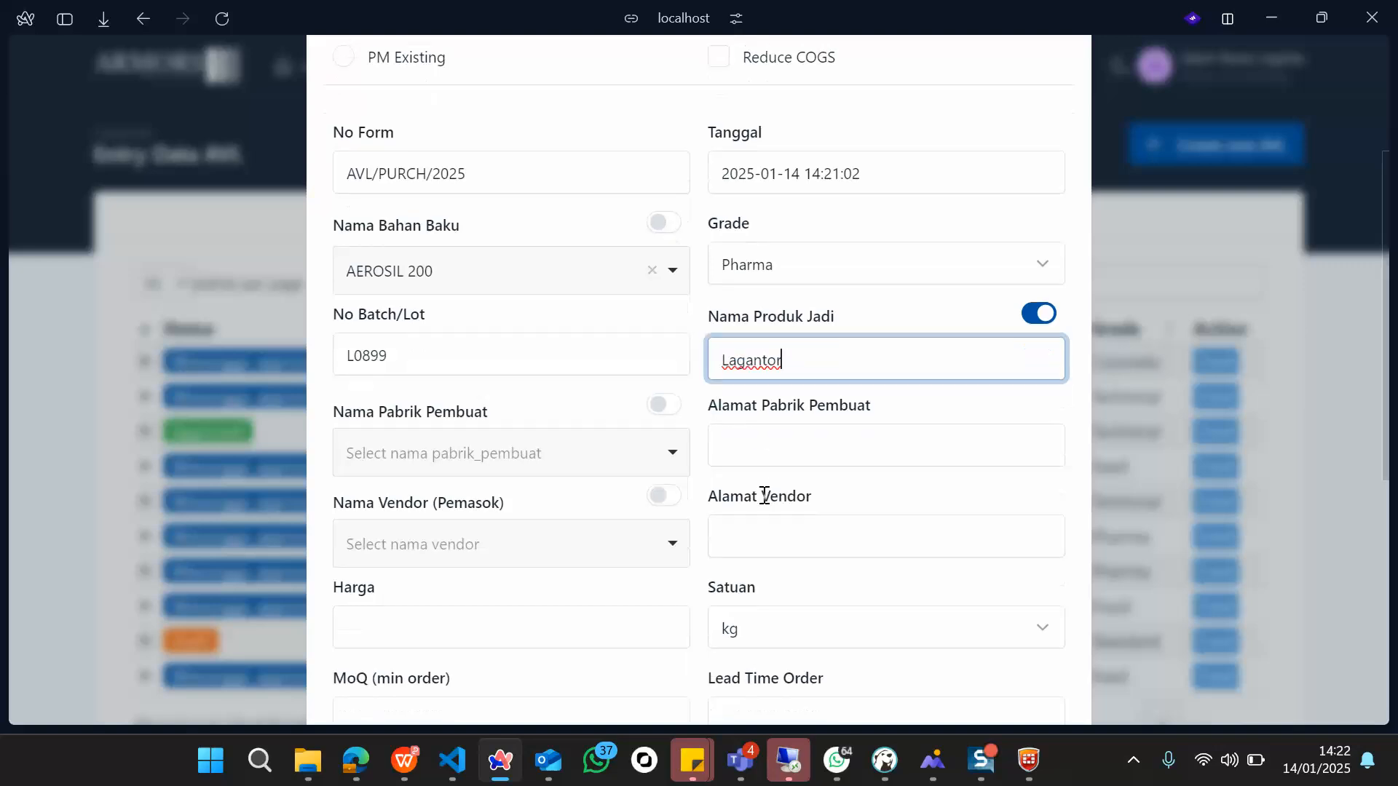
Step: Set the manufacturer to ANITOX and confirm its address auto-fills
click(589, 452)
scroll(527, 348, down, 3)
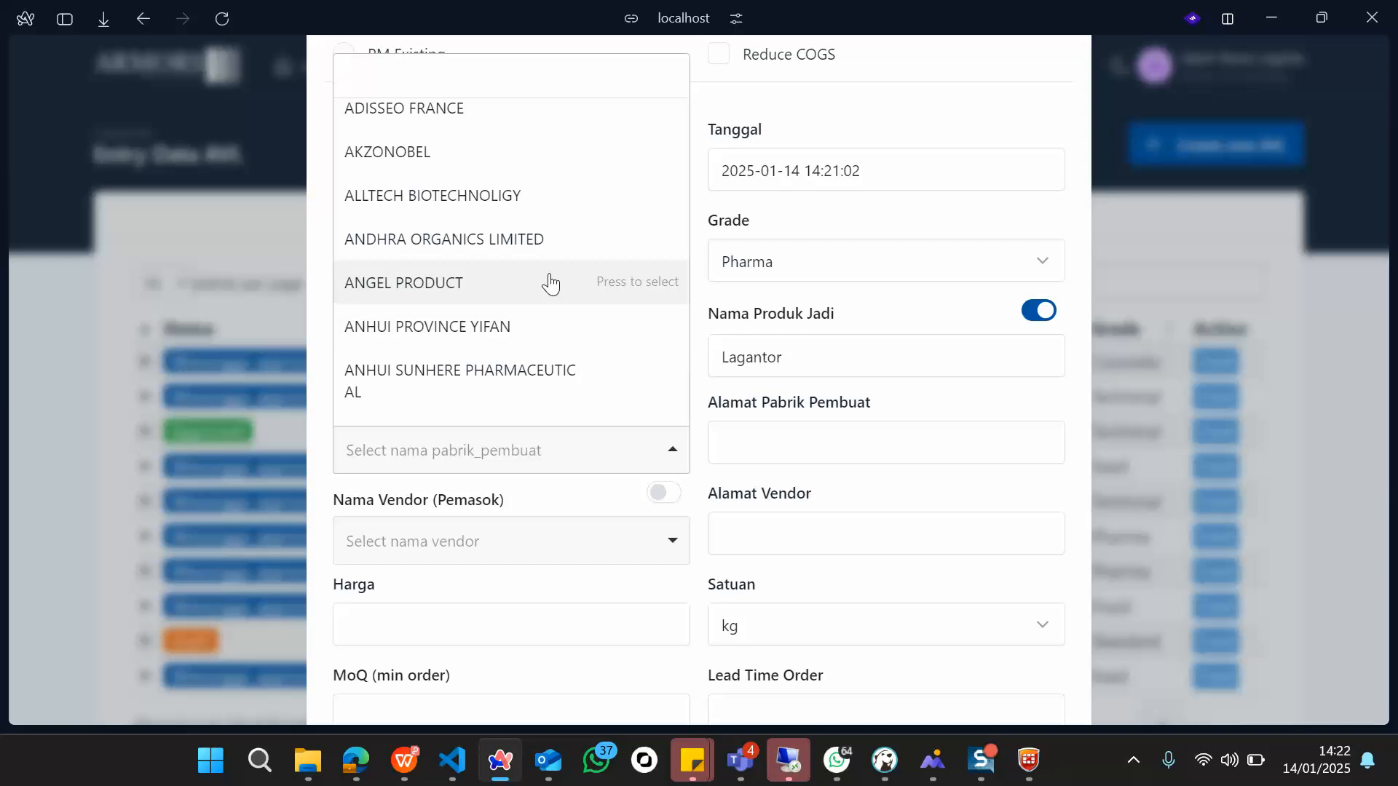
scroll(551, 284, down, 3)
click(514, 306)
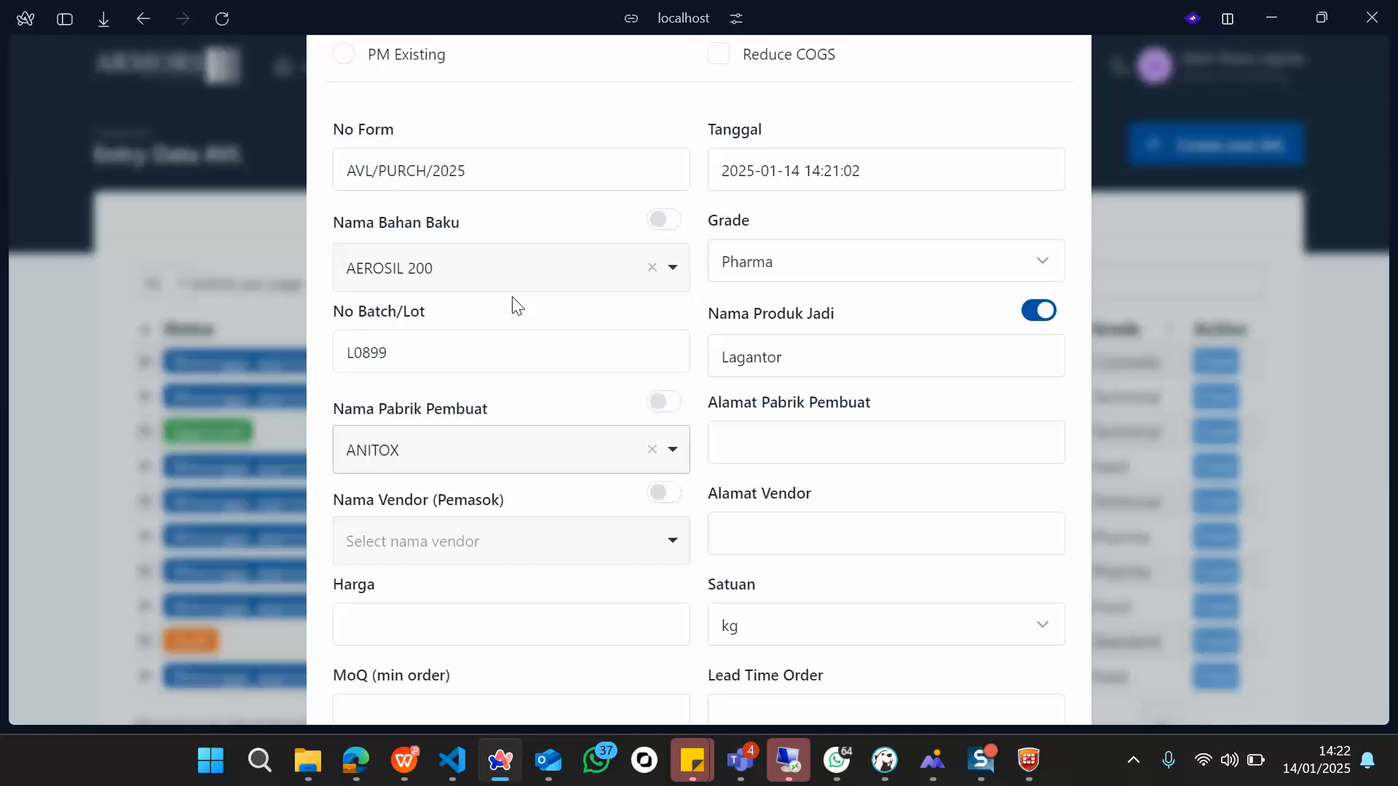
scroll(809, 439, down, 1)
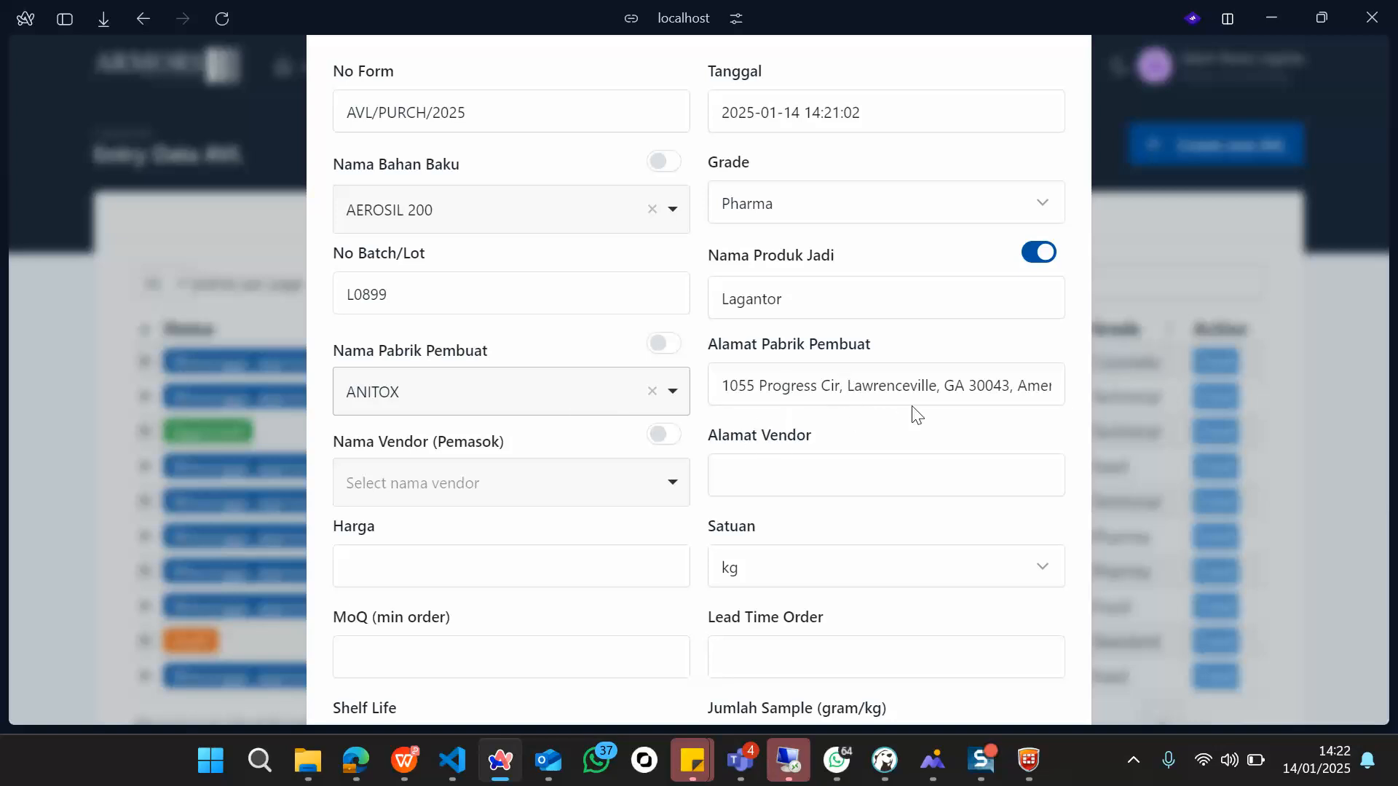
click(973, 384)
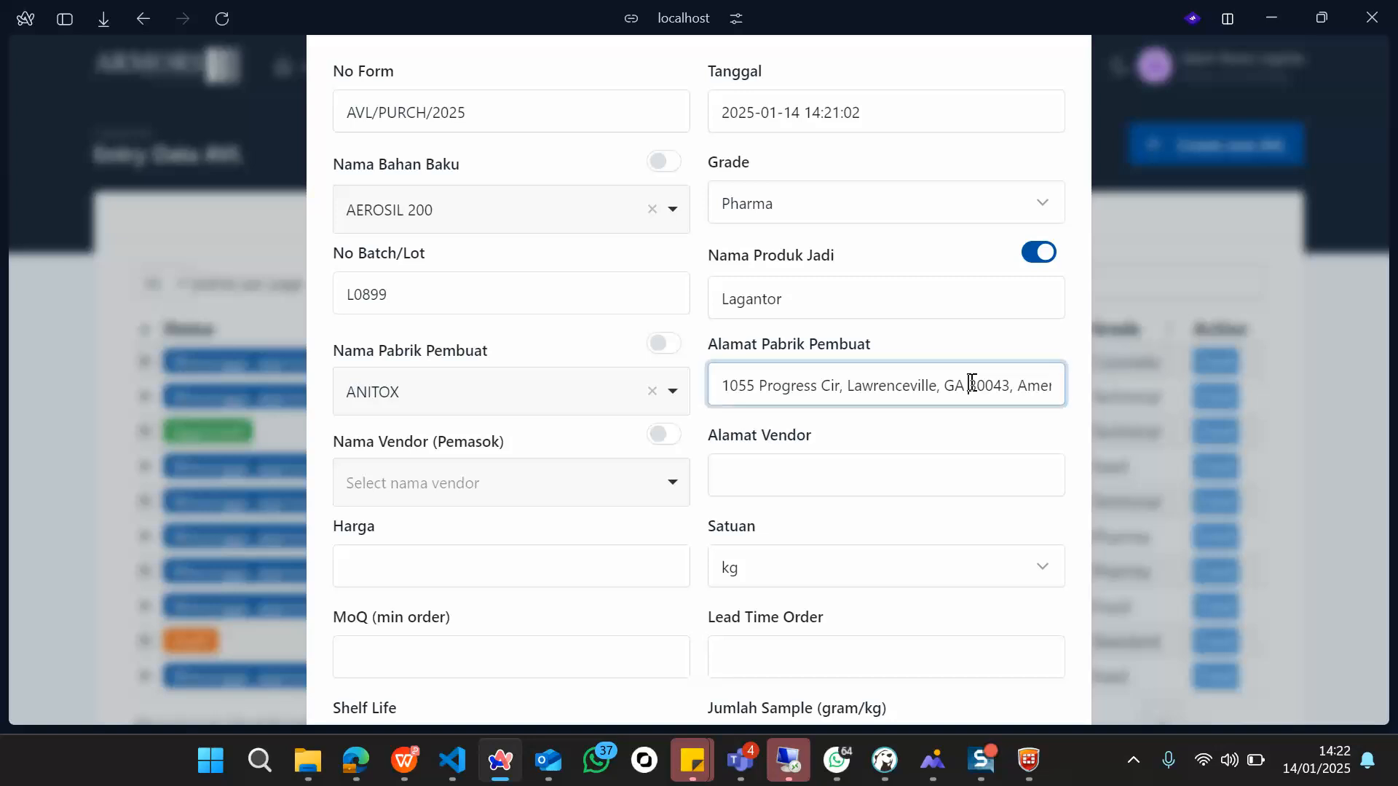
Step: Set the vendor to PT ASIA INTI PERKASA and confirm the vendor address auto-fills
click(513, 491)
scroll(490, 396, down, 3)
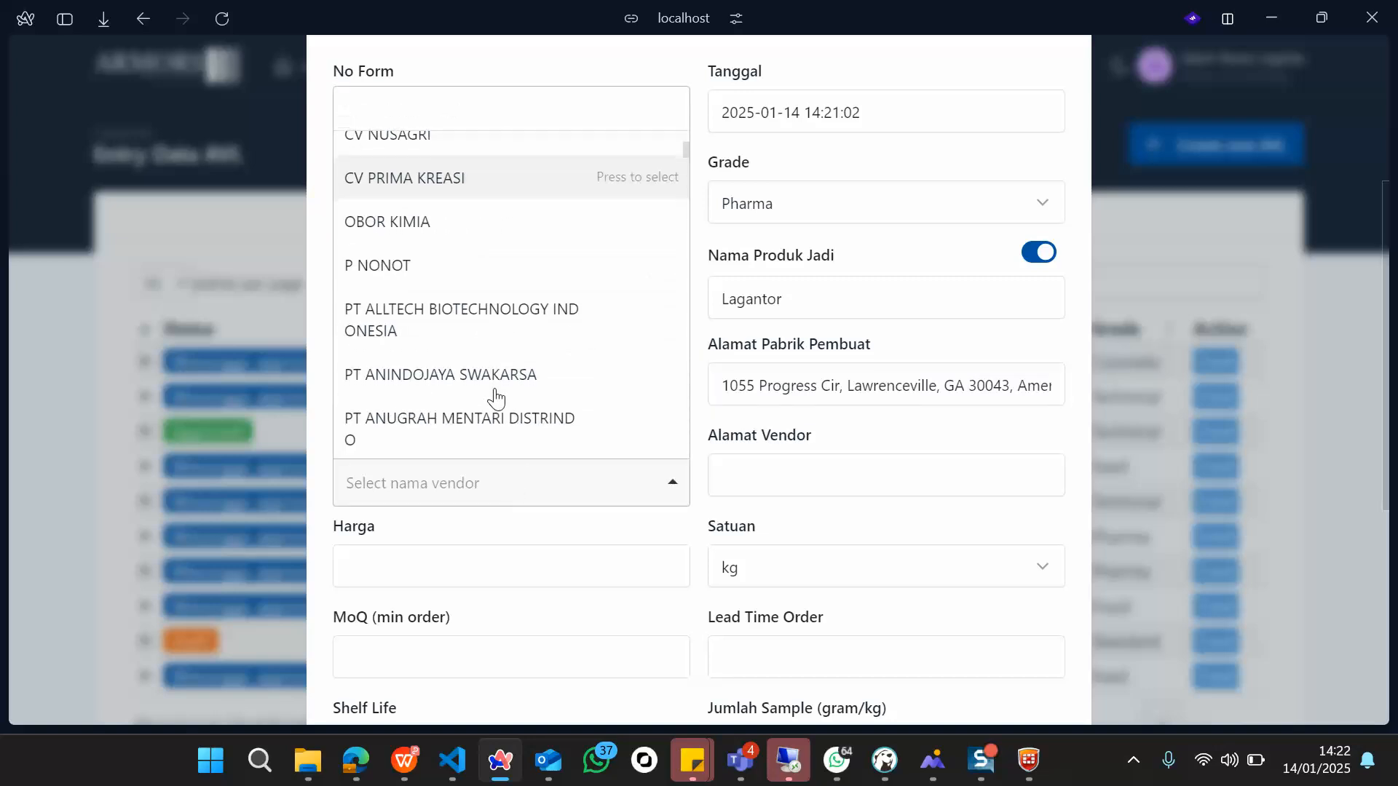
scroll(495, 399, down, 3)
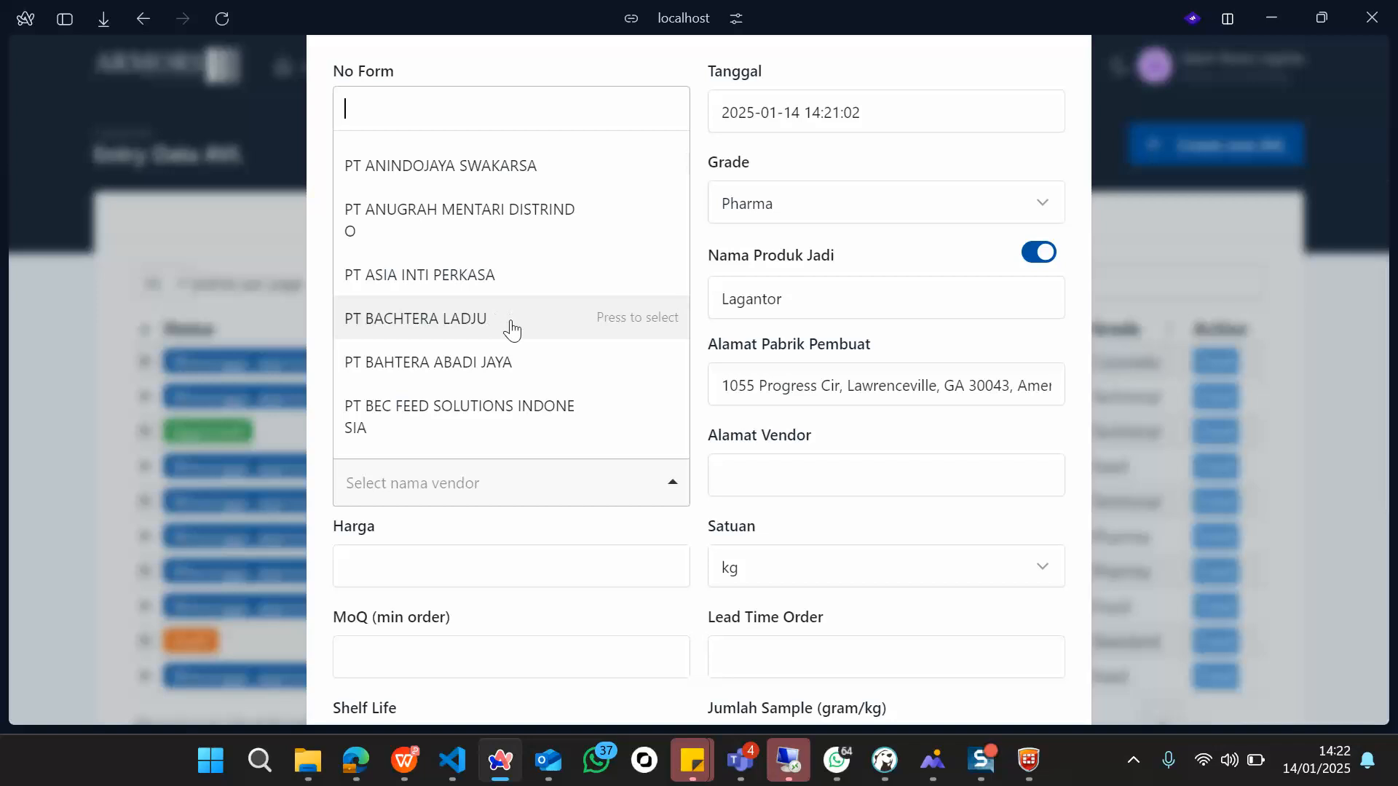
click(477, 282)
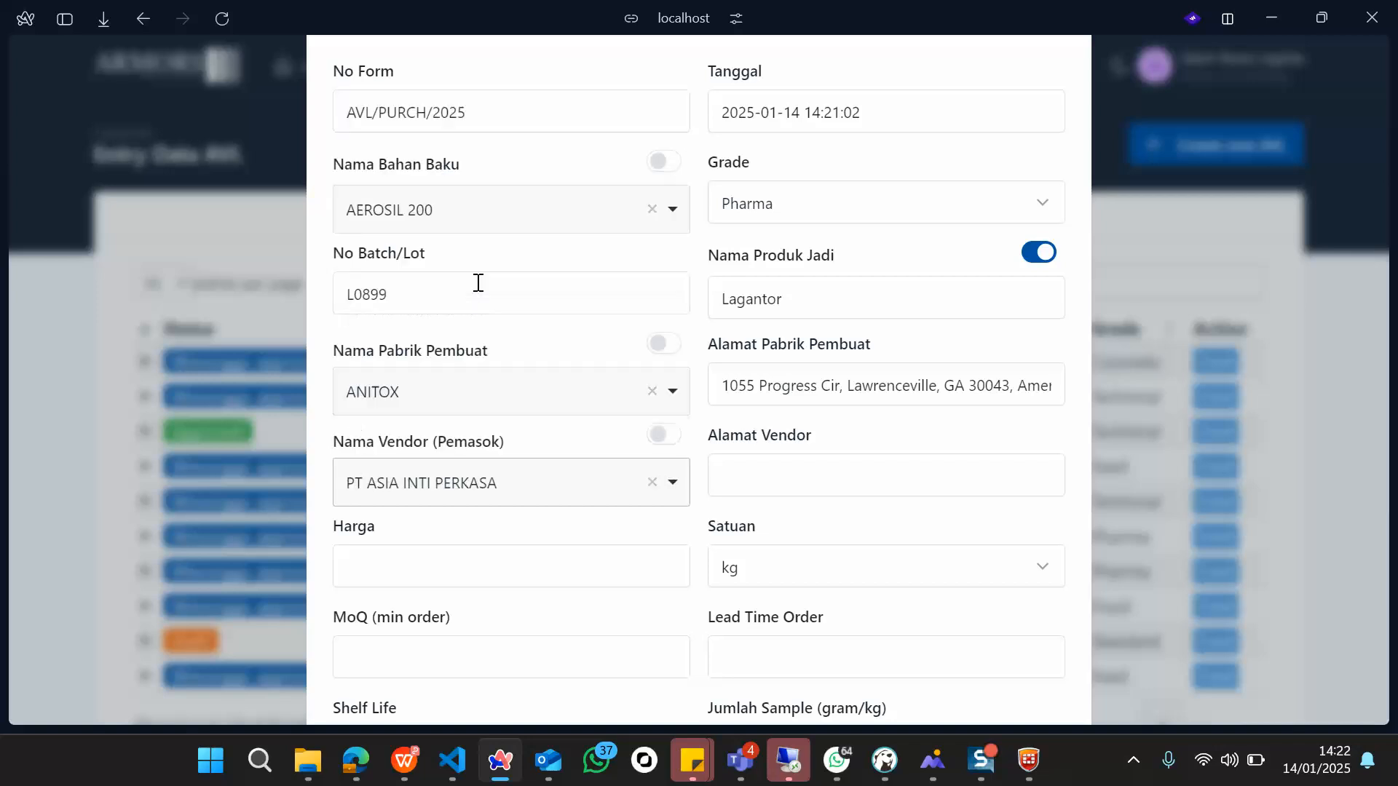
scroll(728, 514, down, 2)
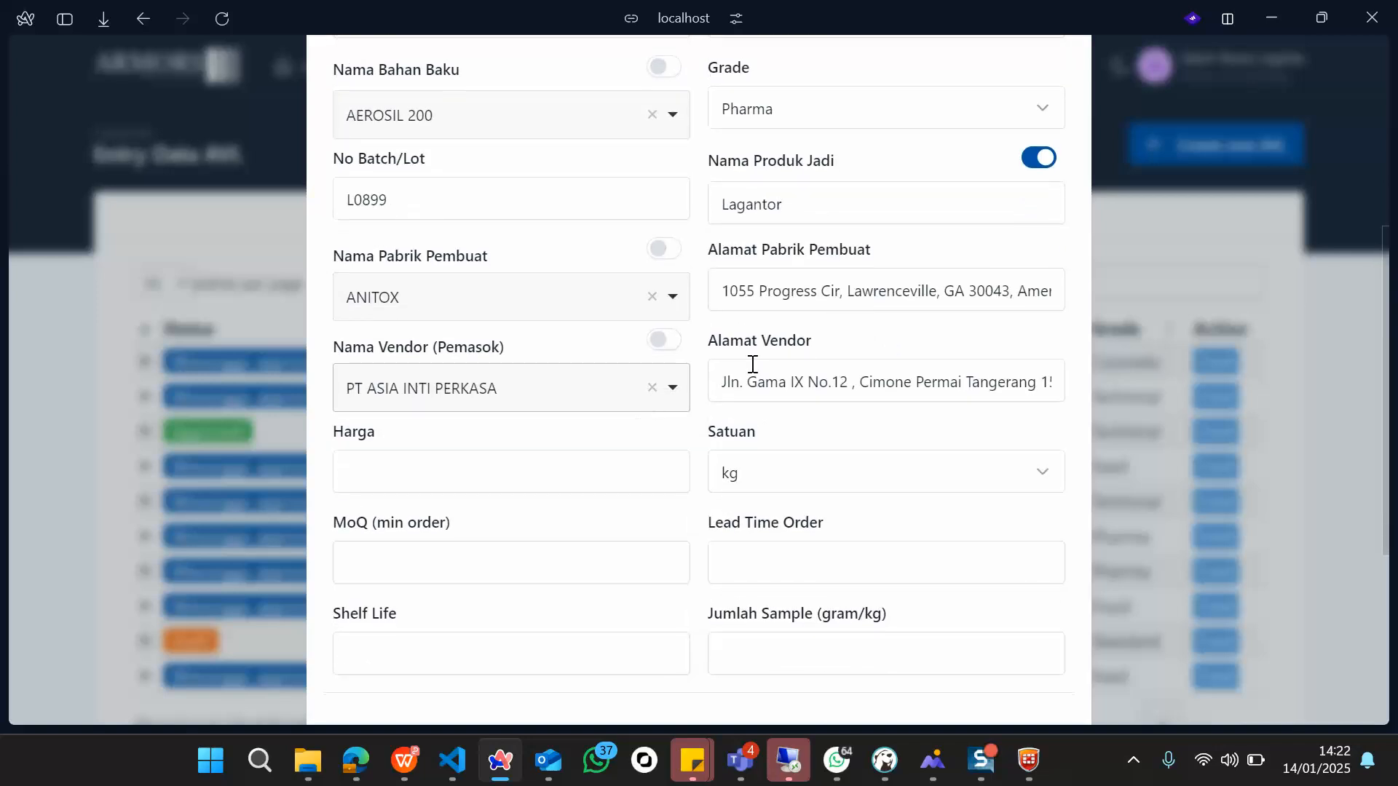
click(878, 391)
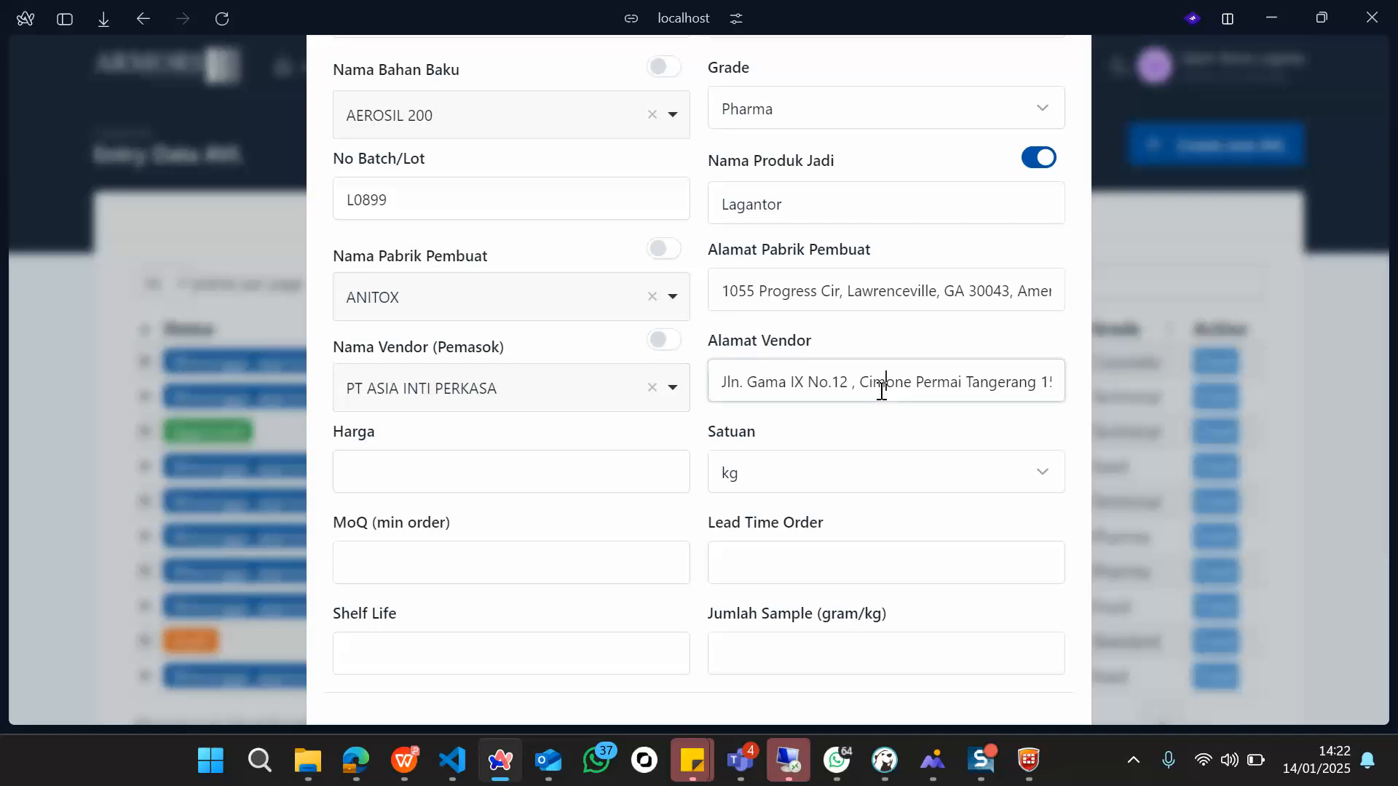
click(804, 439)
scroll(807, 440, down, 1)
scroll(804, 439, down, 1)
click(494, 332)
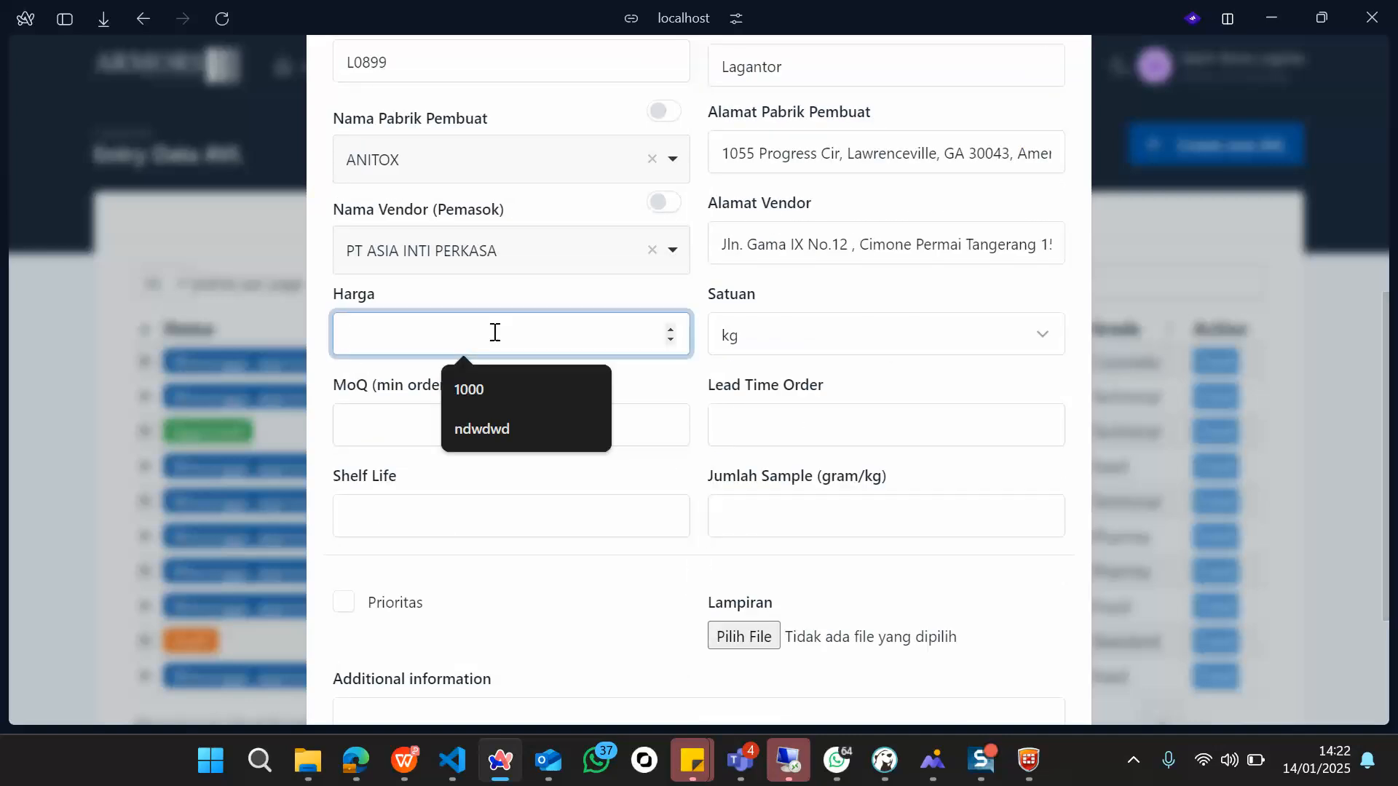
Step: Enter price 5000 per zak and minimum order quantity 10
text(5000)
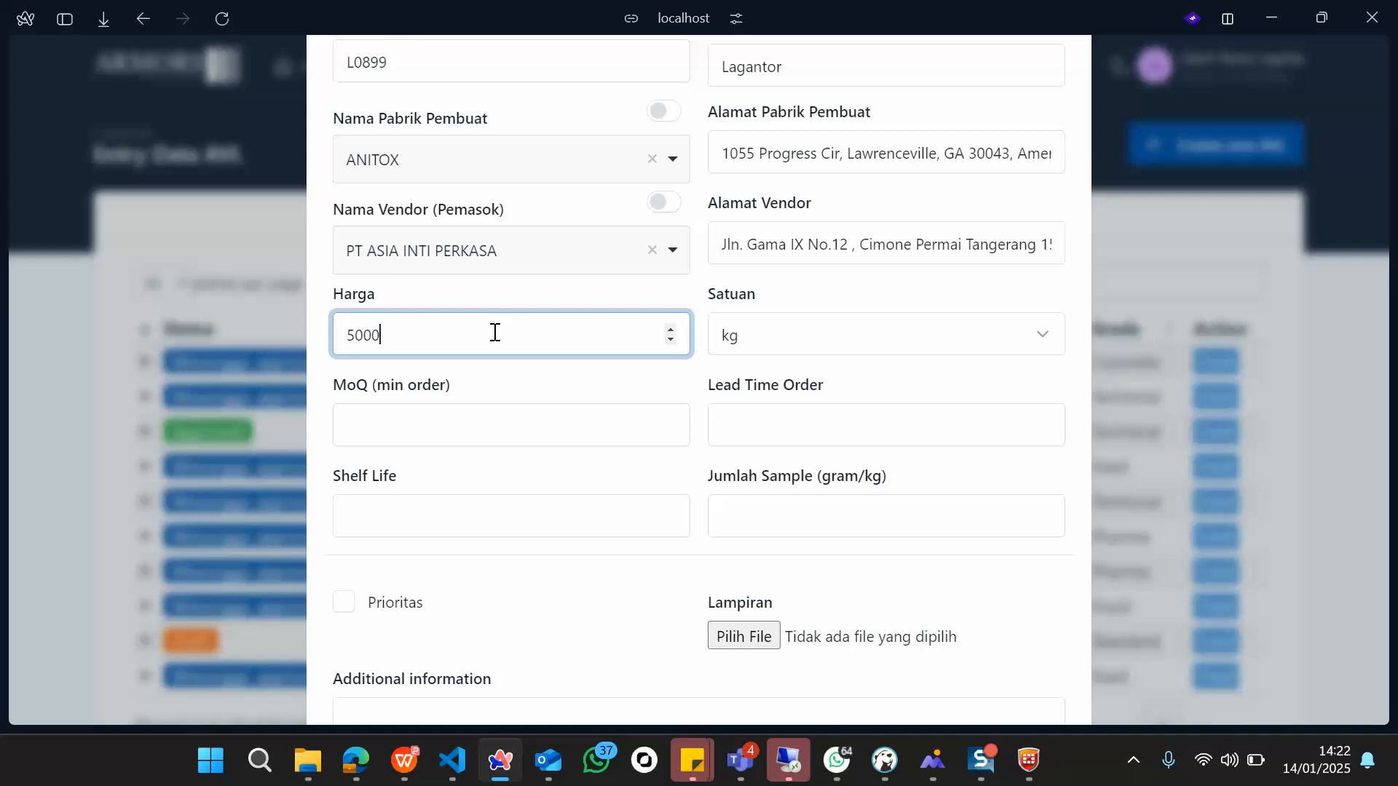
click(810, 333)
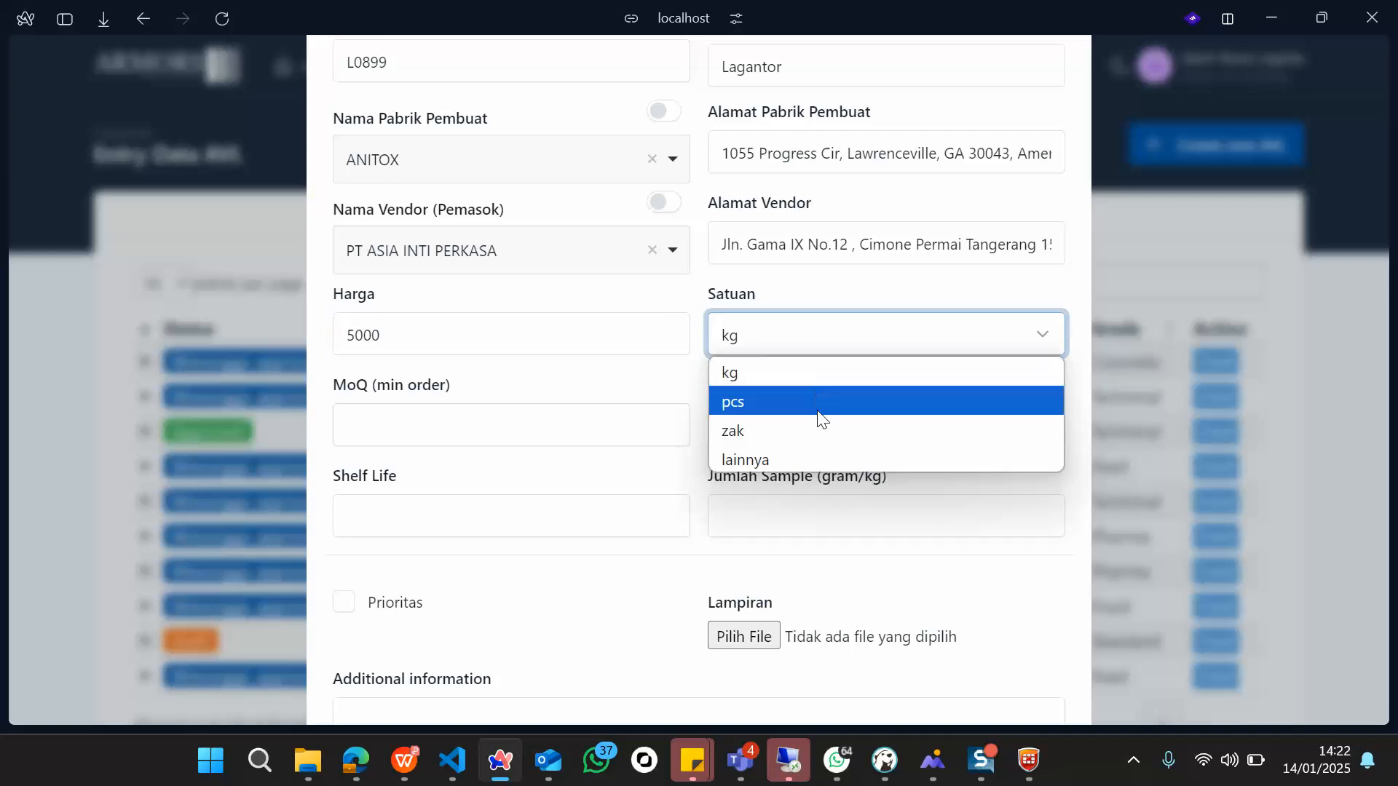
click(820, 431)
scroll(793, 431, down, 1)
click(463, 401)
text(10)
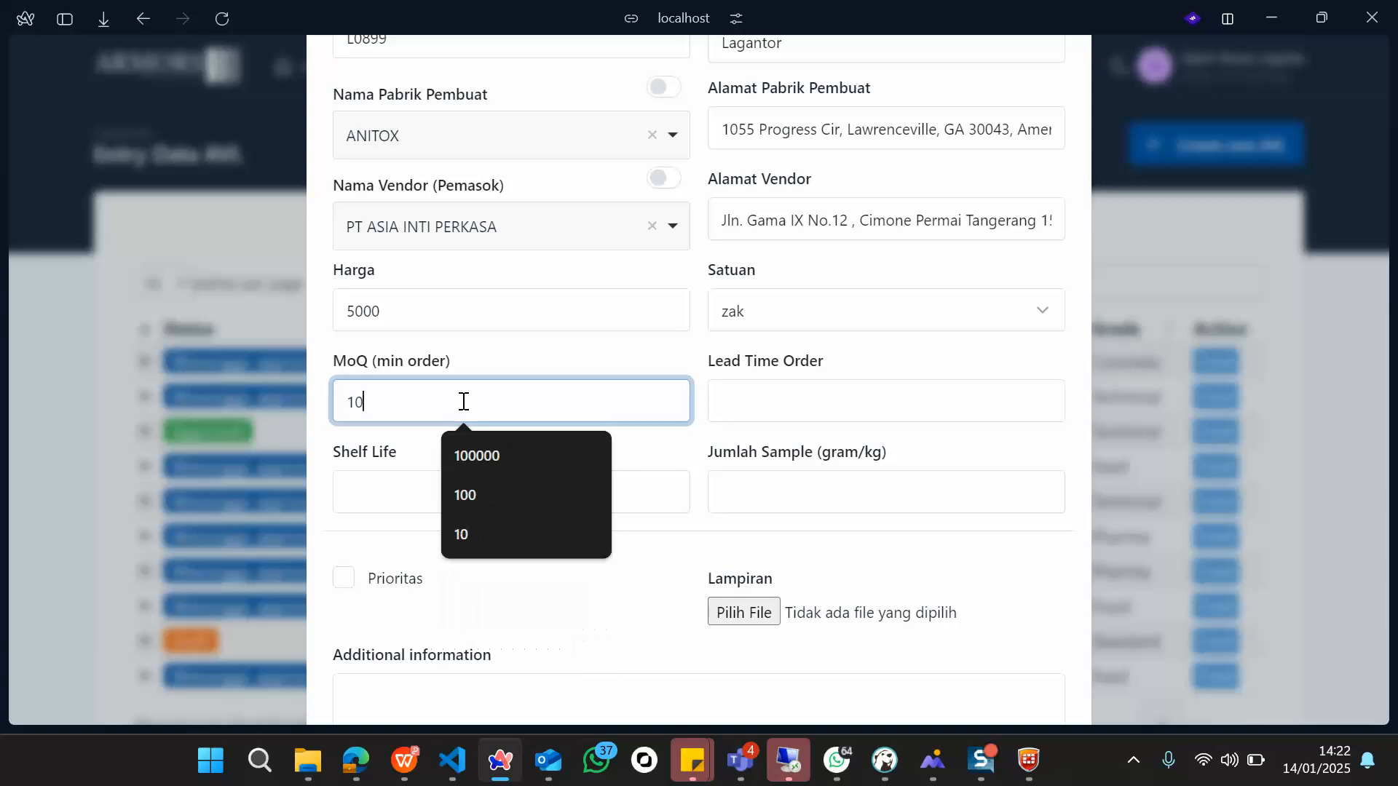
Step: Enter lead time 2 minggu, shelf life 2 tahun, sample 4 gram, and tick Prioritas
click(864, 399)
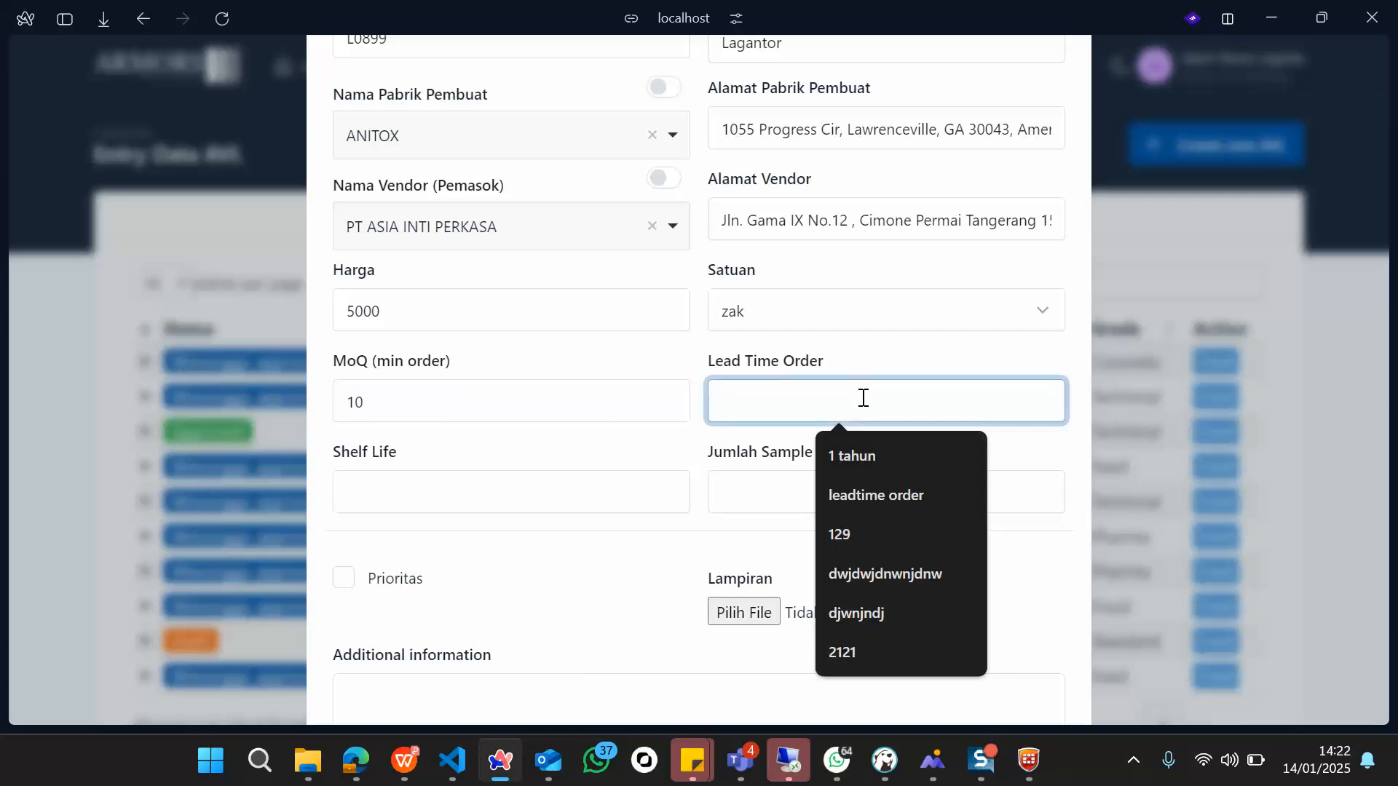
text(2 minggu)
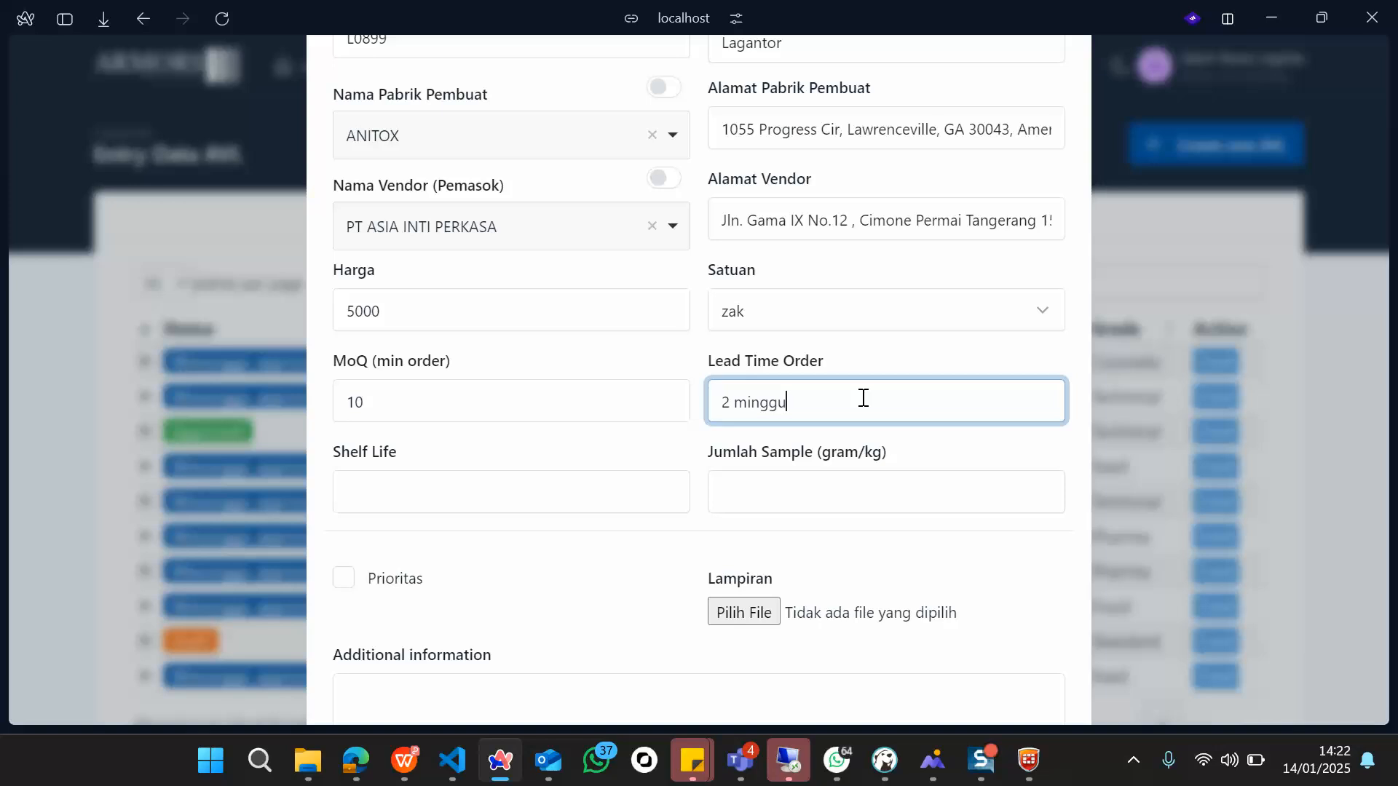
click(534, 493)
text(2 tahun)
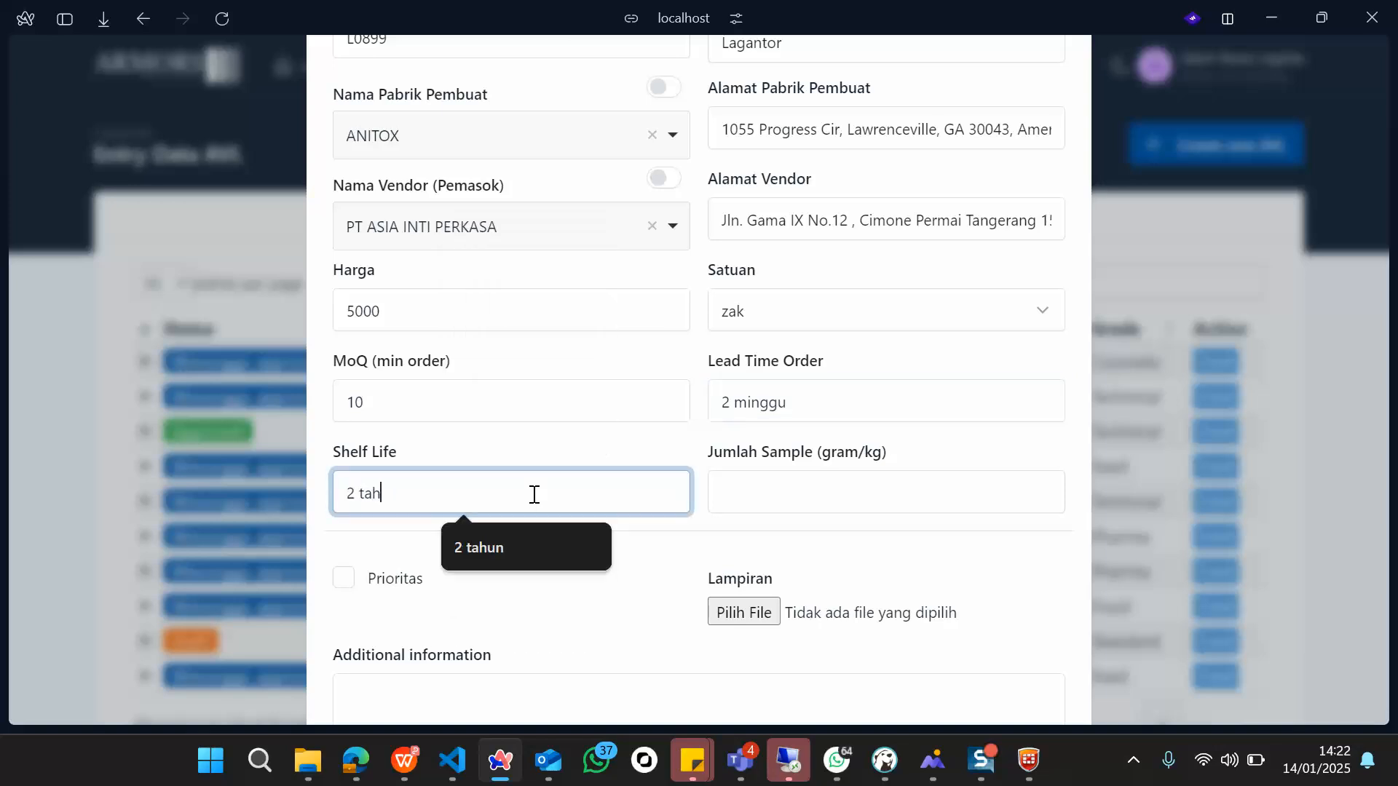
click(811, 503)
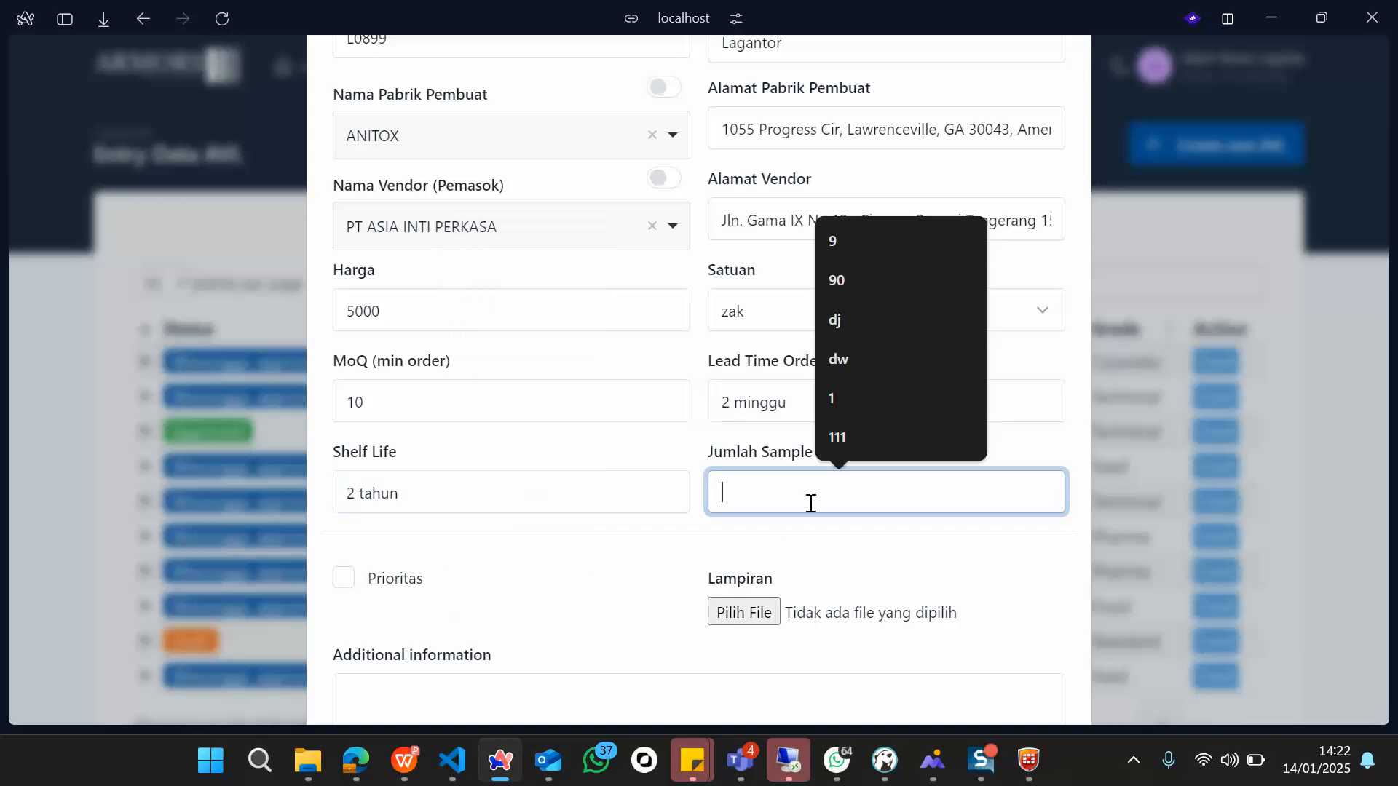
text(4 gr)
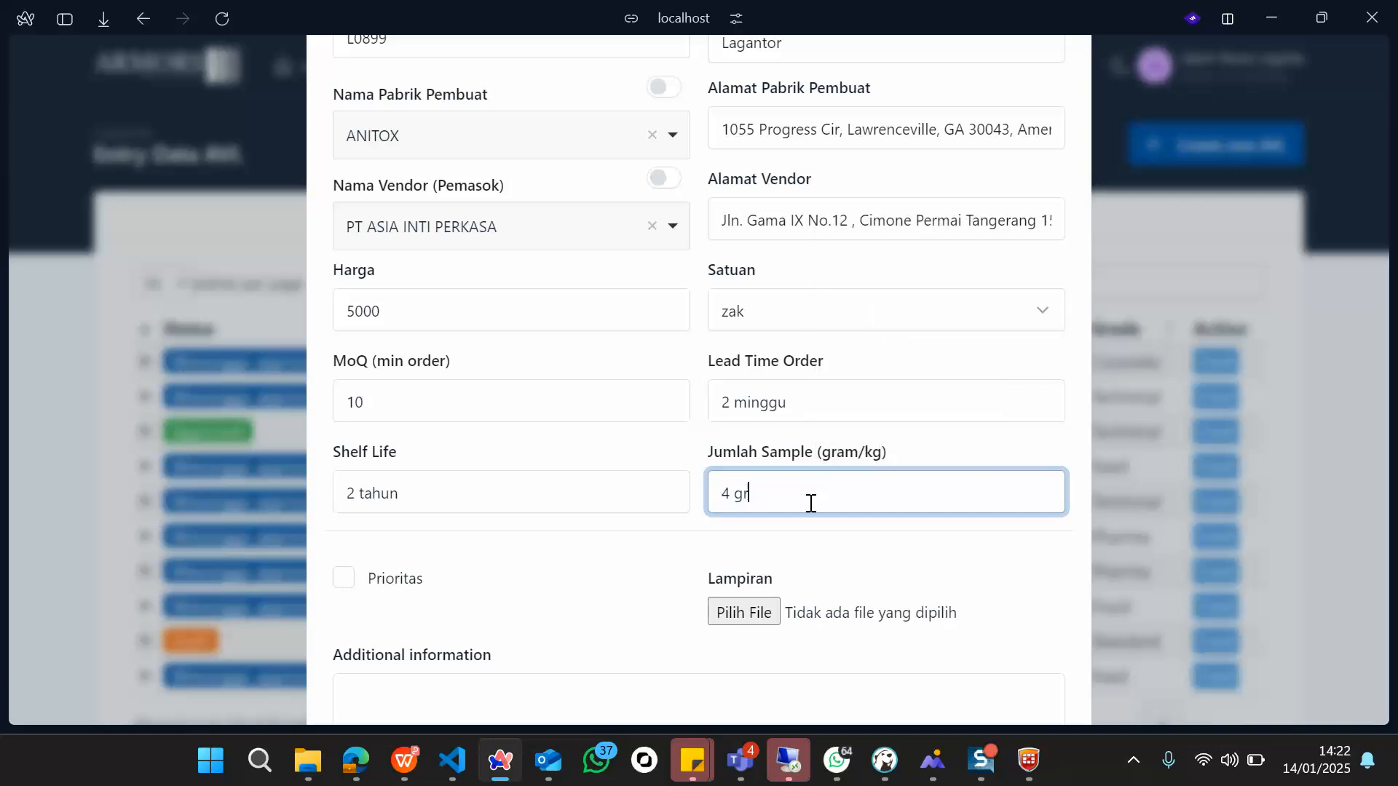
text(am)
scroll(810, 503, down, 2)
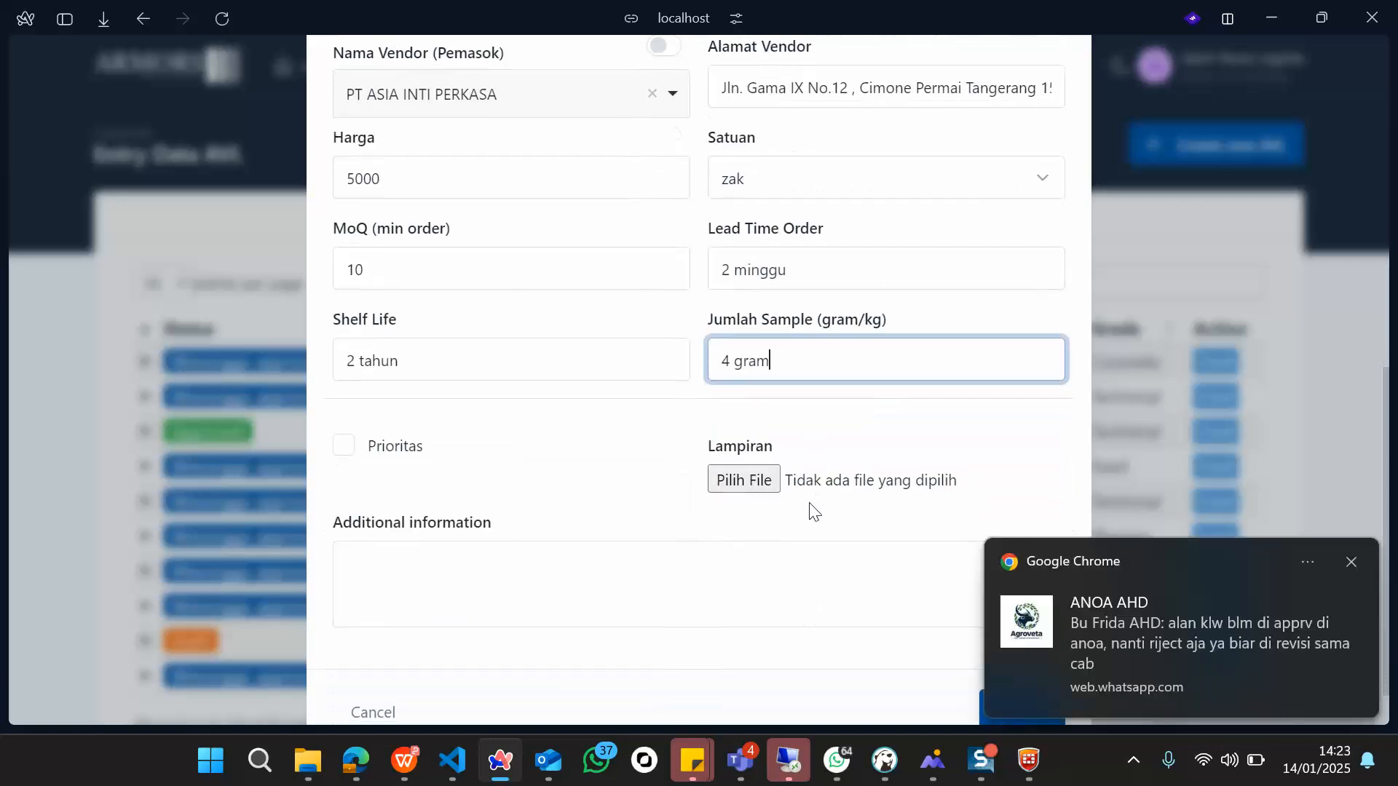
scroll(453, 448, down, 1)
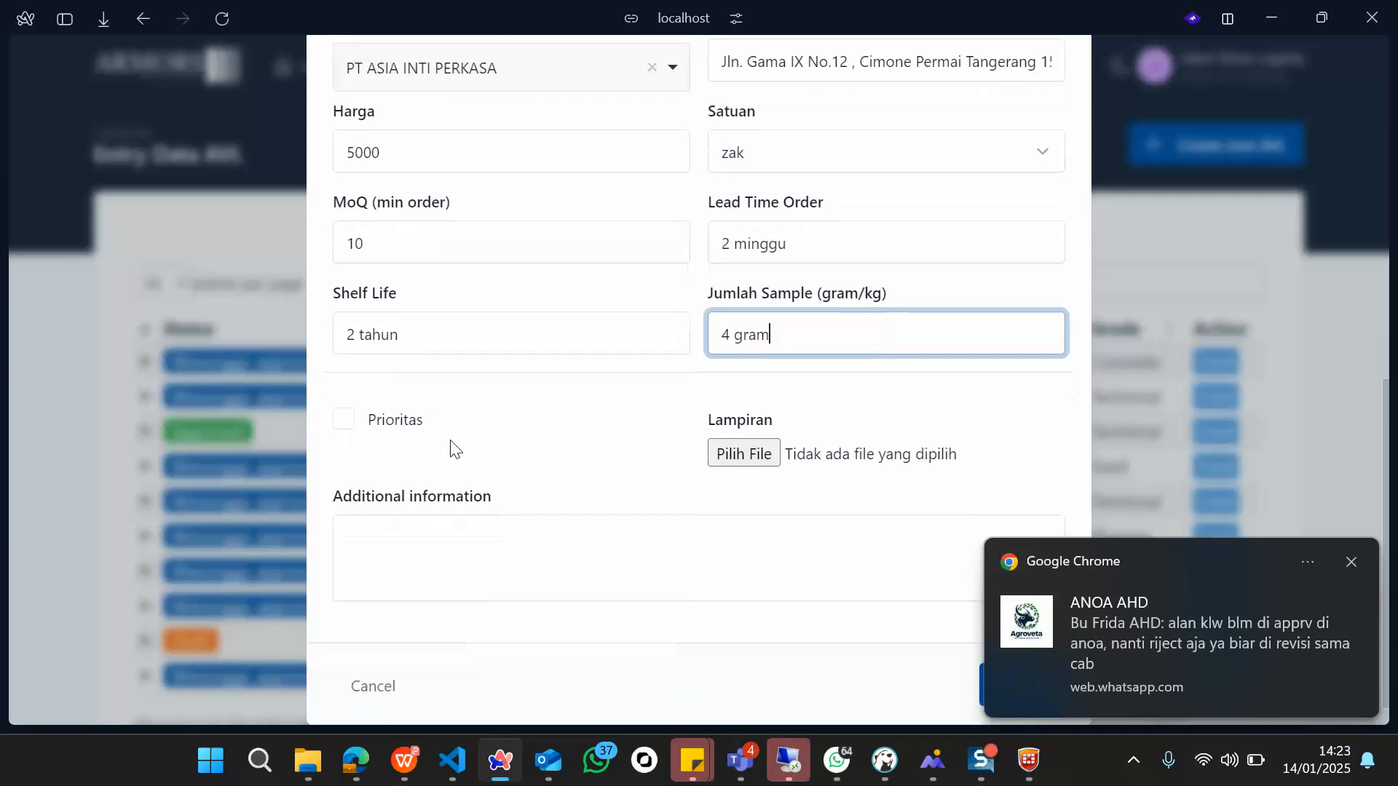
click(348, 419)
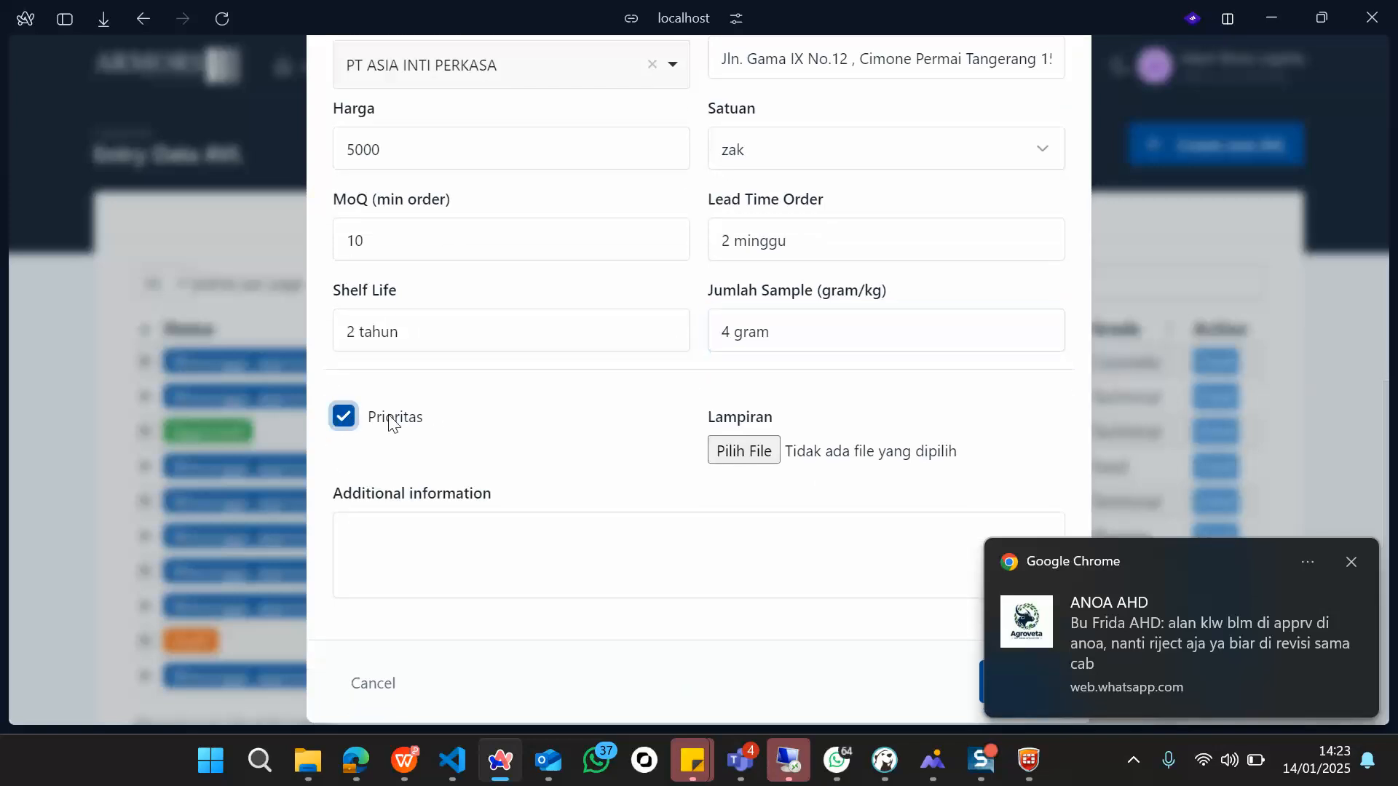
click(742, 451)
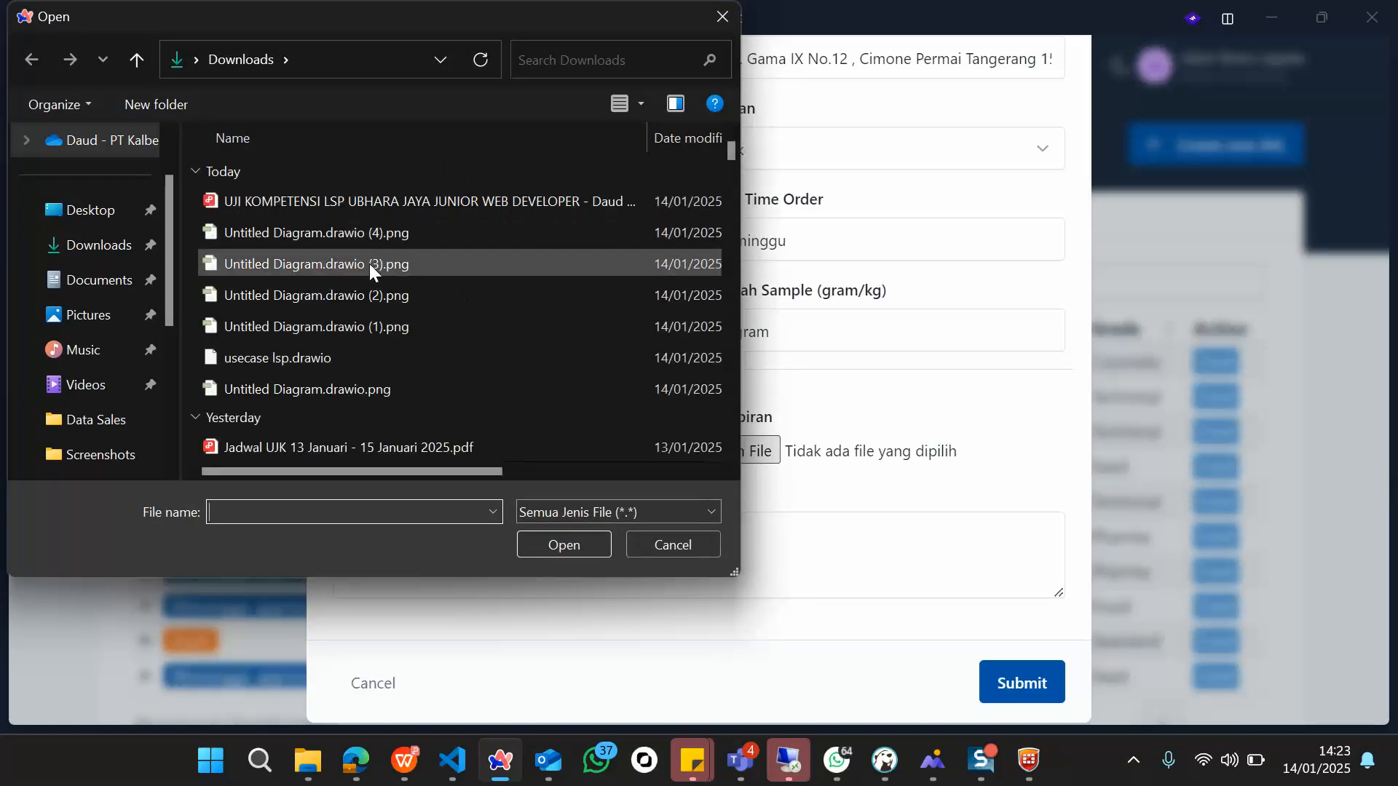
Step: Attach Untitled Diagram.drawio (4).png from the Downloads folder as the form's Lampiran
scroll(369, 239, down, 2)
scroll(370, 239, up, 2)
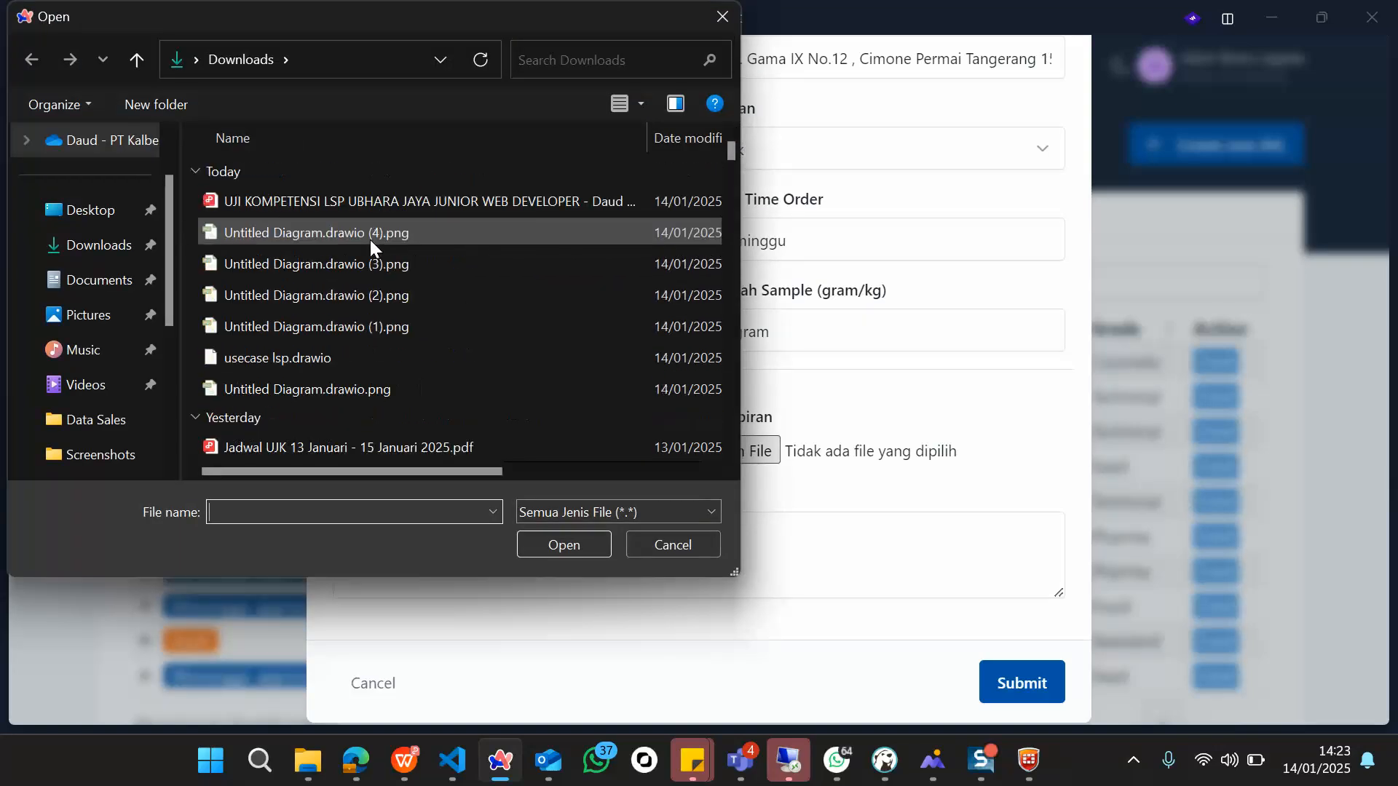
scroll(430, 299, down, 2)
scroll(429, 300, up, 2)
double_click(313, 241)
scroll(692, 588, down, 1)
click(588, 543)
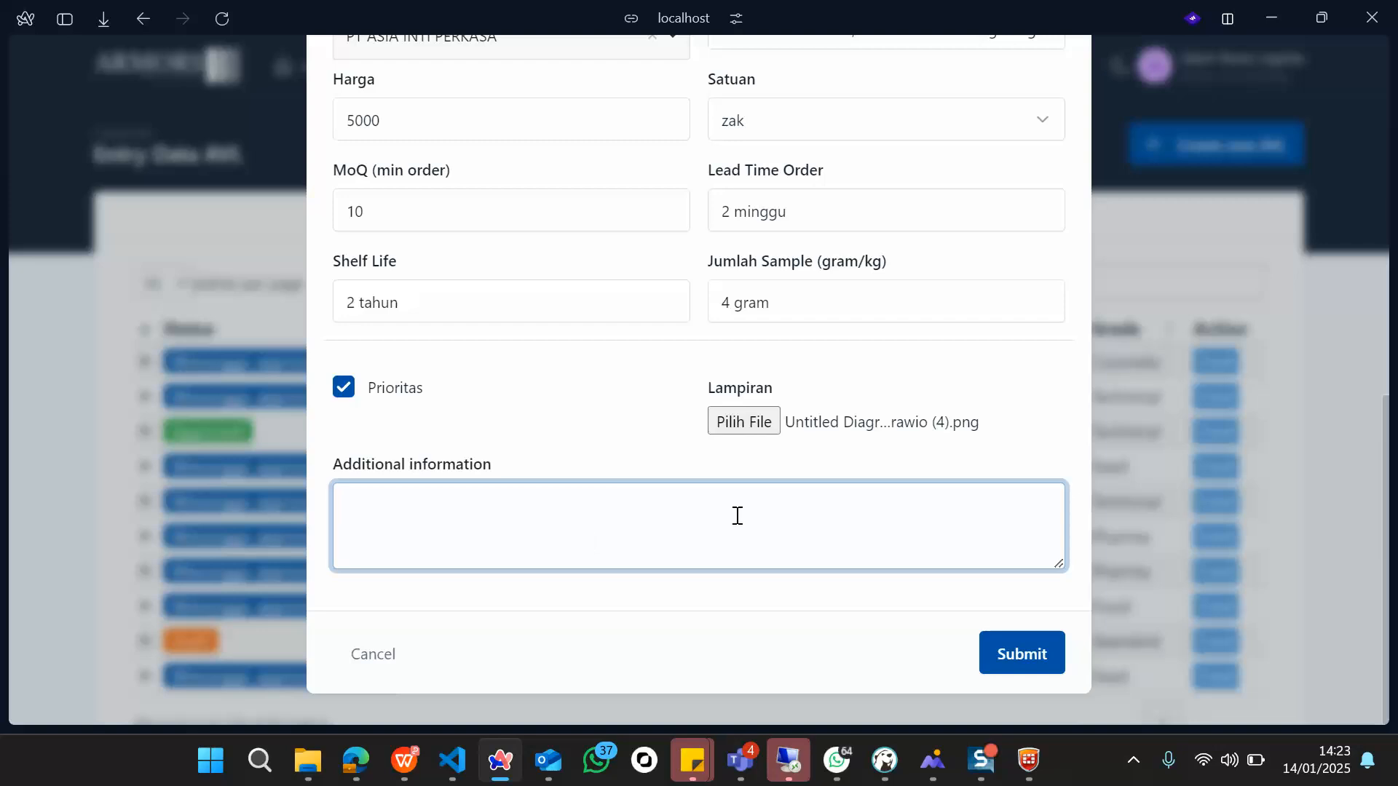
Step: Add 'Test' as additional information and submit the AVL form
text(Test)
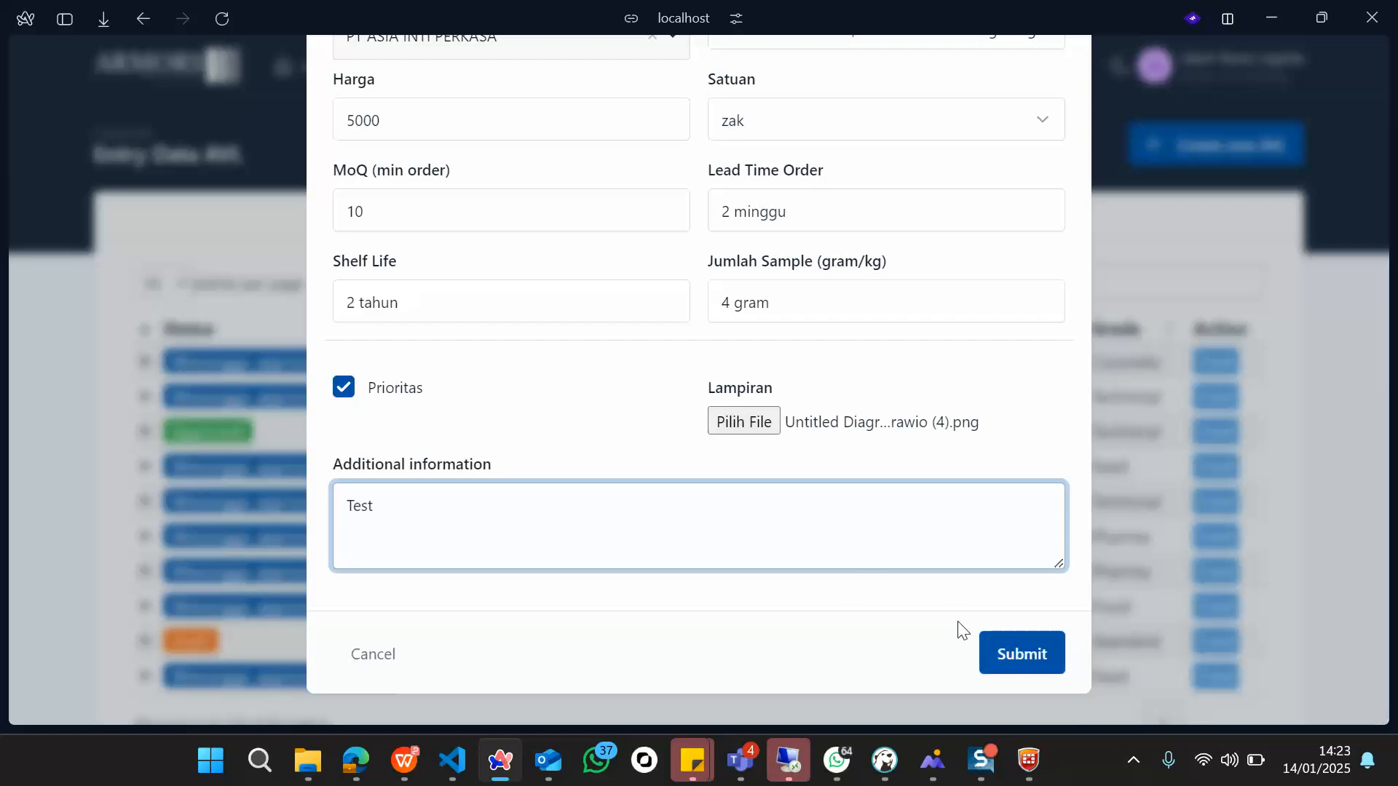
click(1039, 654)
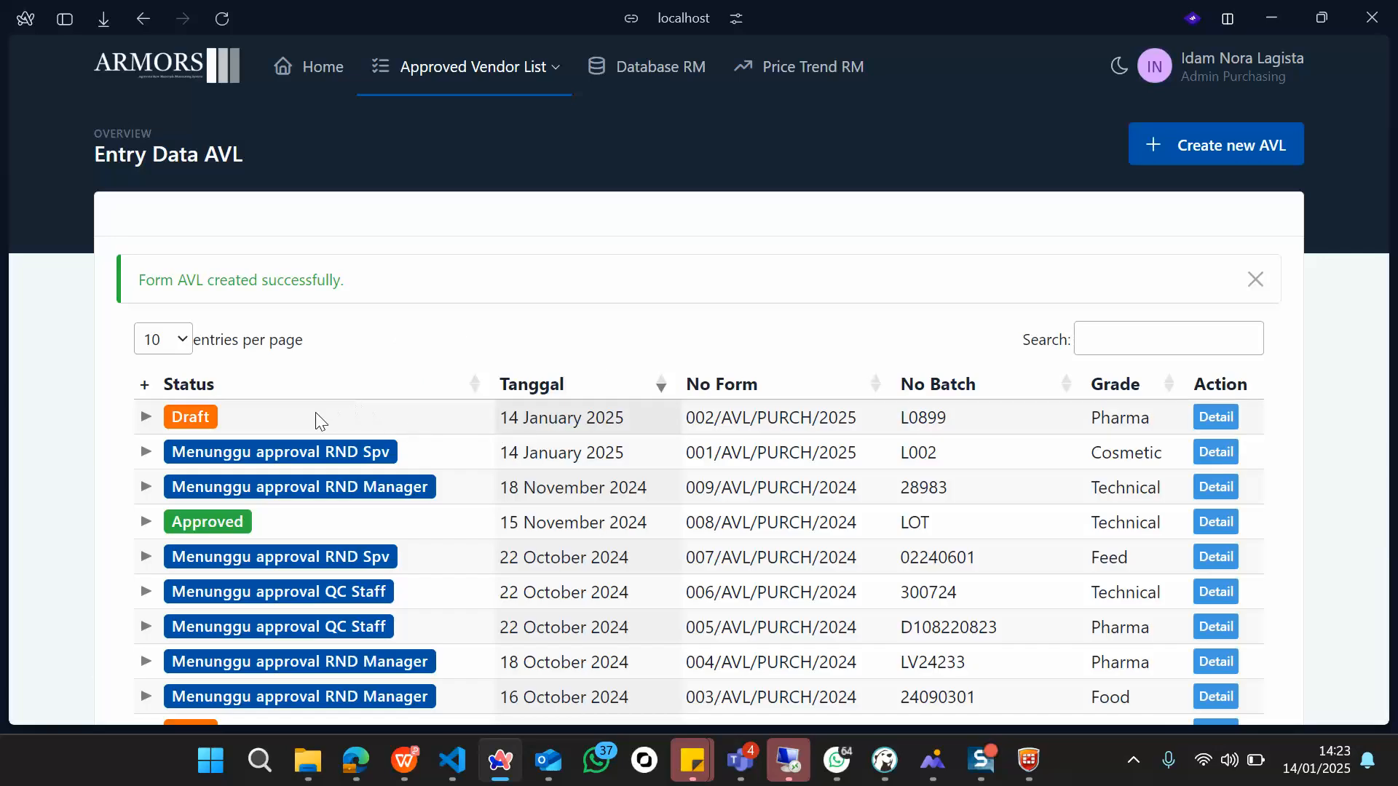
Step: View the Detail page of draft 002/AVL/PURCH/2025 with AEROSIL 200, batch L0899 and vendor data
click(1215, 418)
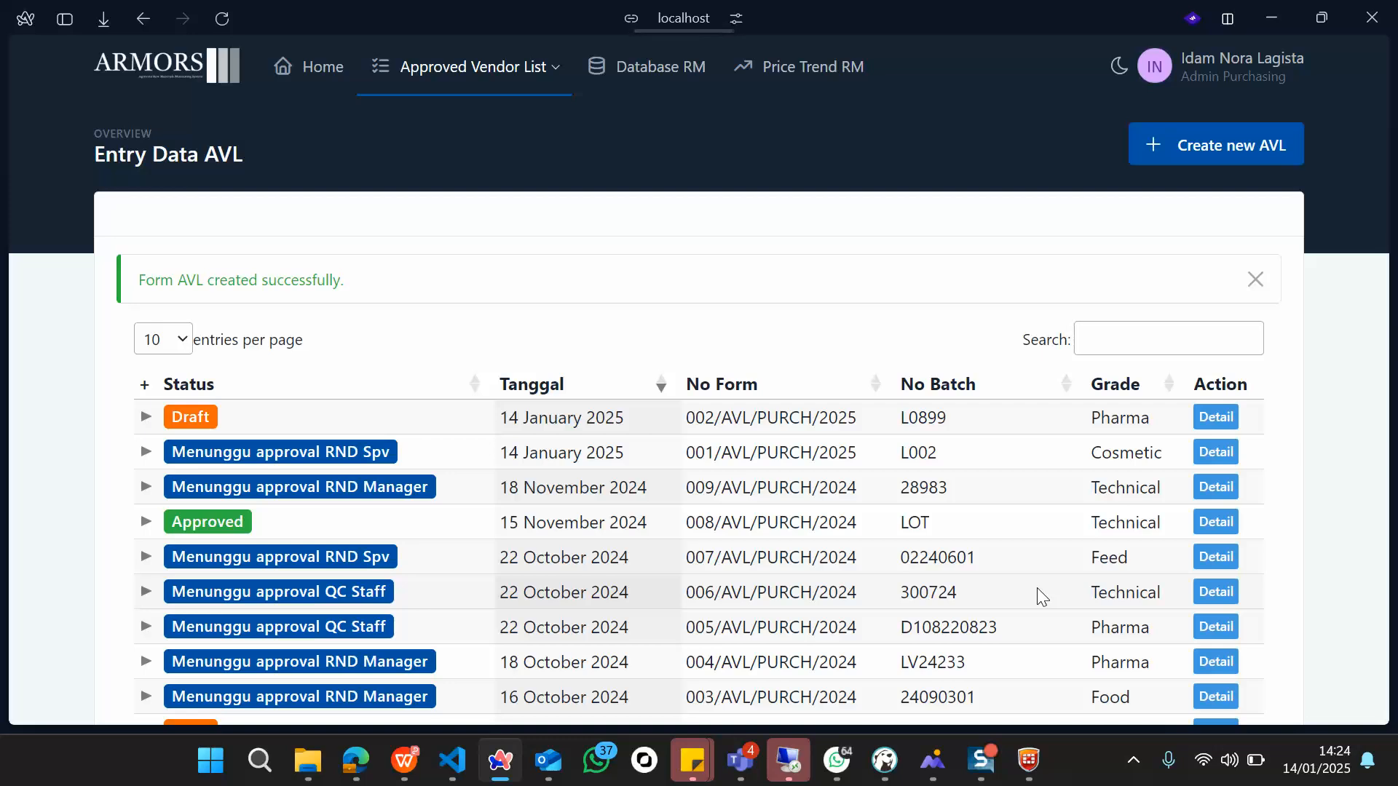
scroll(1037, 587, down, 3)
scroll(1037, 588, up, 3)
scroll(1037, 587, down, 2)
scroll(1037, 588, up, 3)
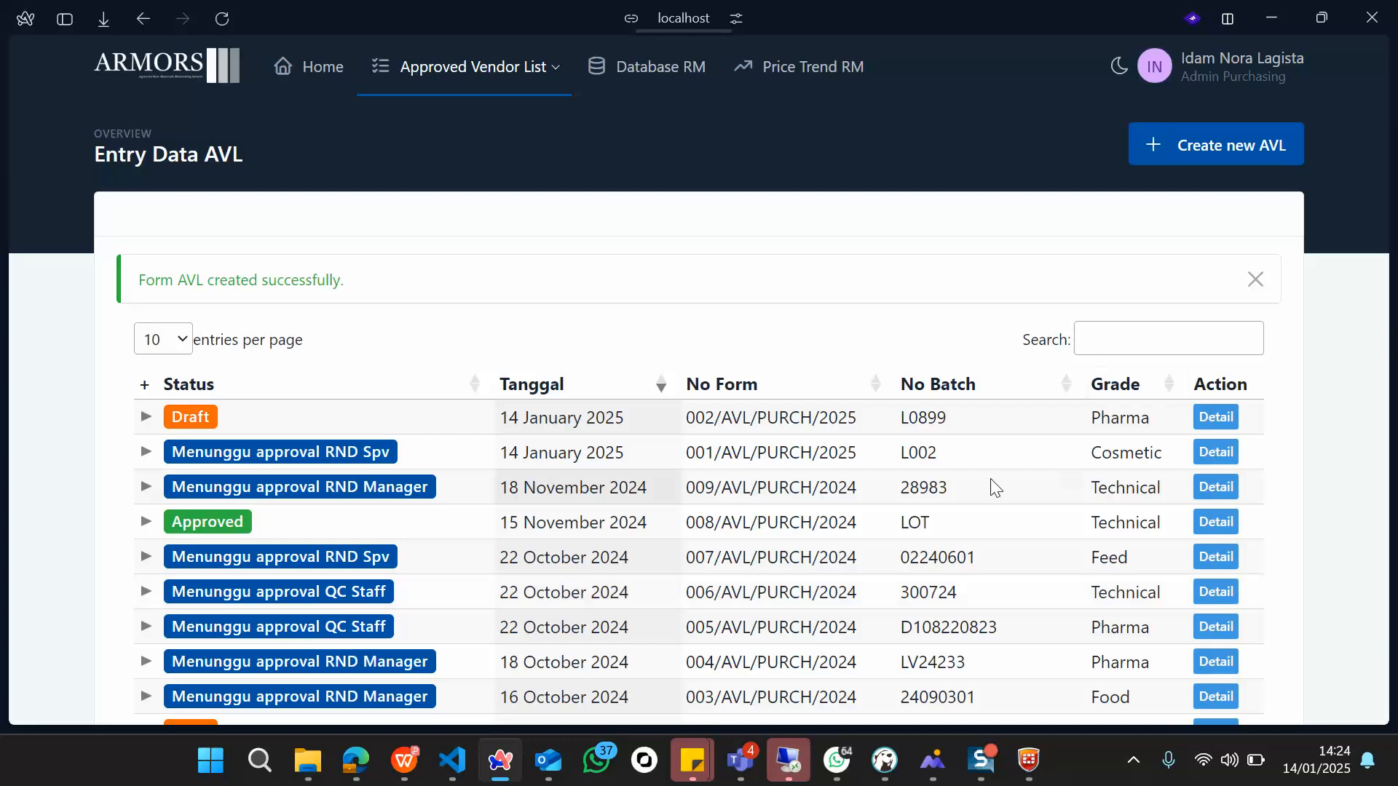
mouse_move(869, 771)
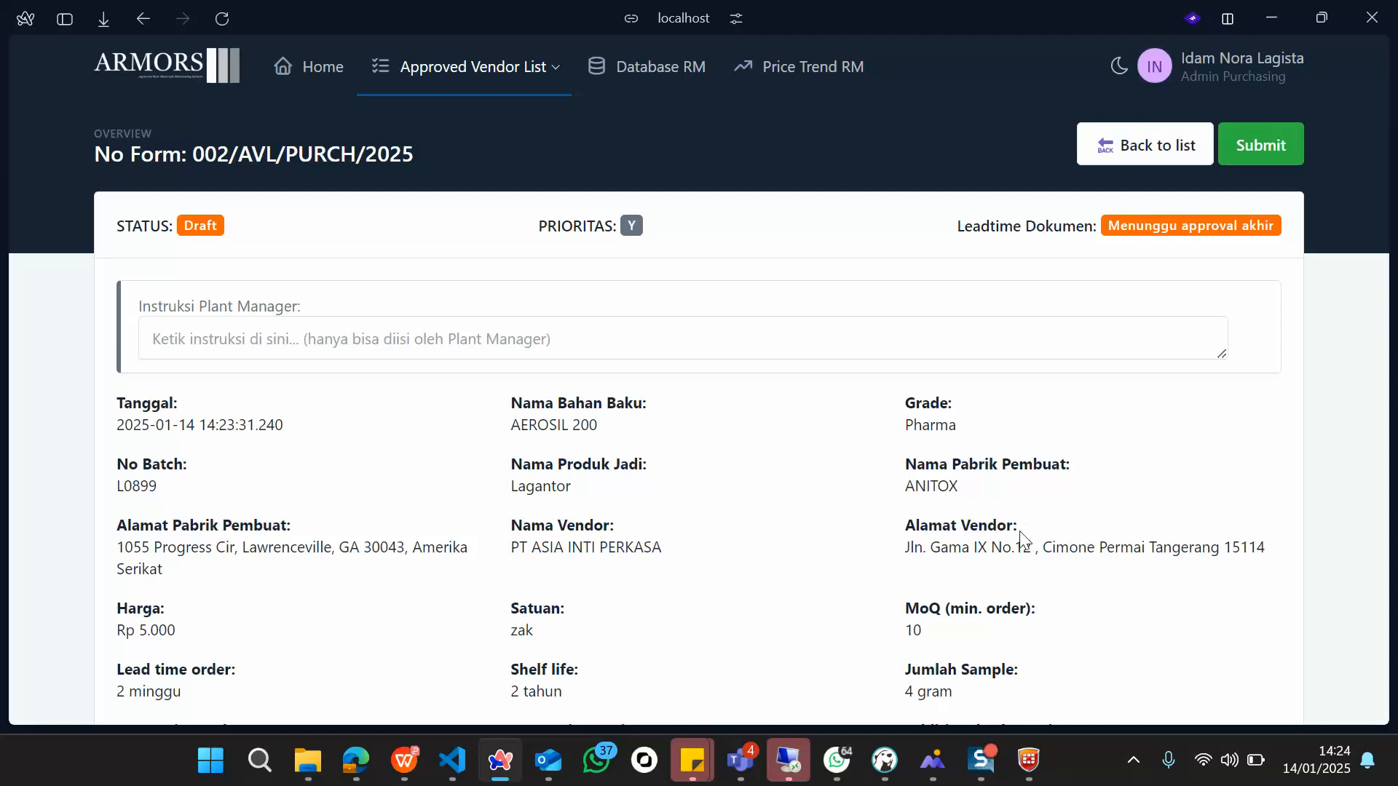
Step: Review the fields of draft form 002/AVL/PURCH/2025 before submitting it
scroll(1021, 539, down, 2)
scroll(1022, 539, up, 2)
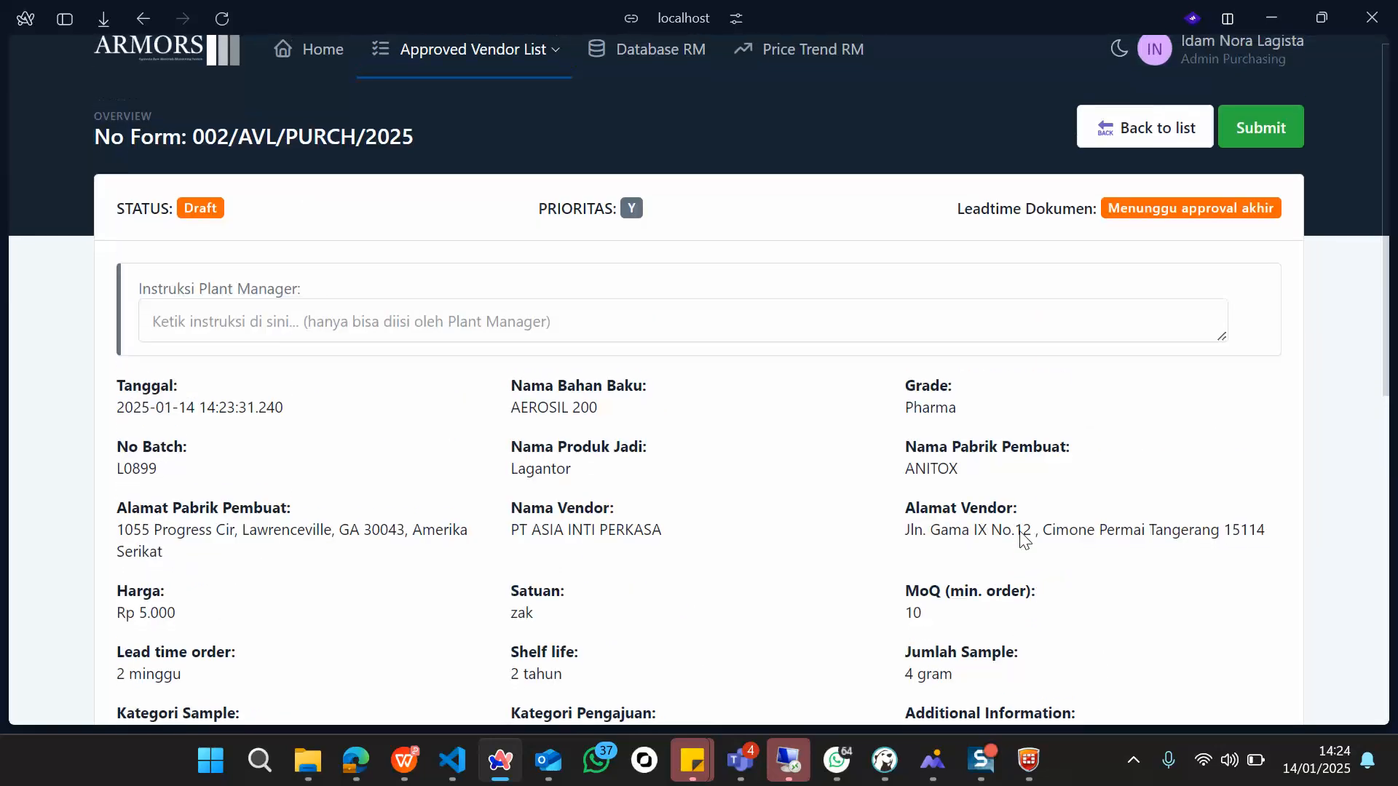
scroll(629, 410, down, 2)
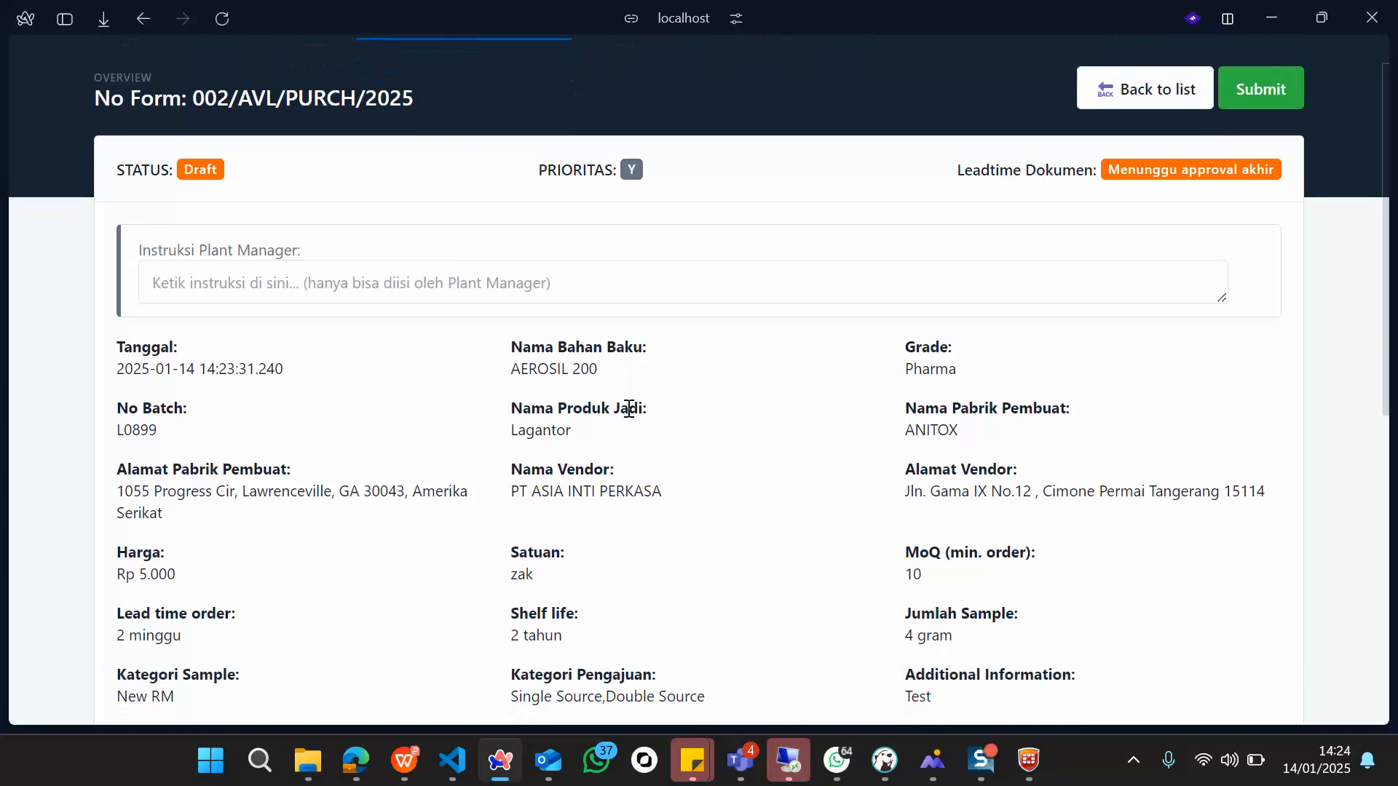
scroll(628, 415, down, 1)
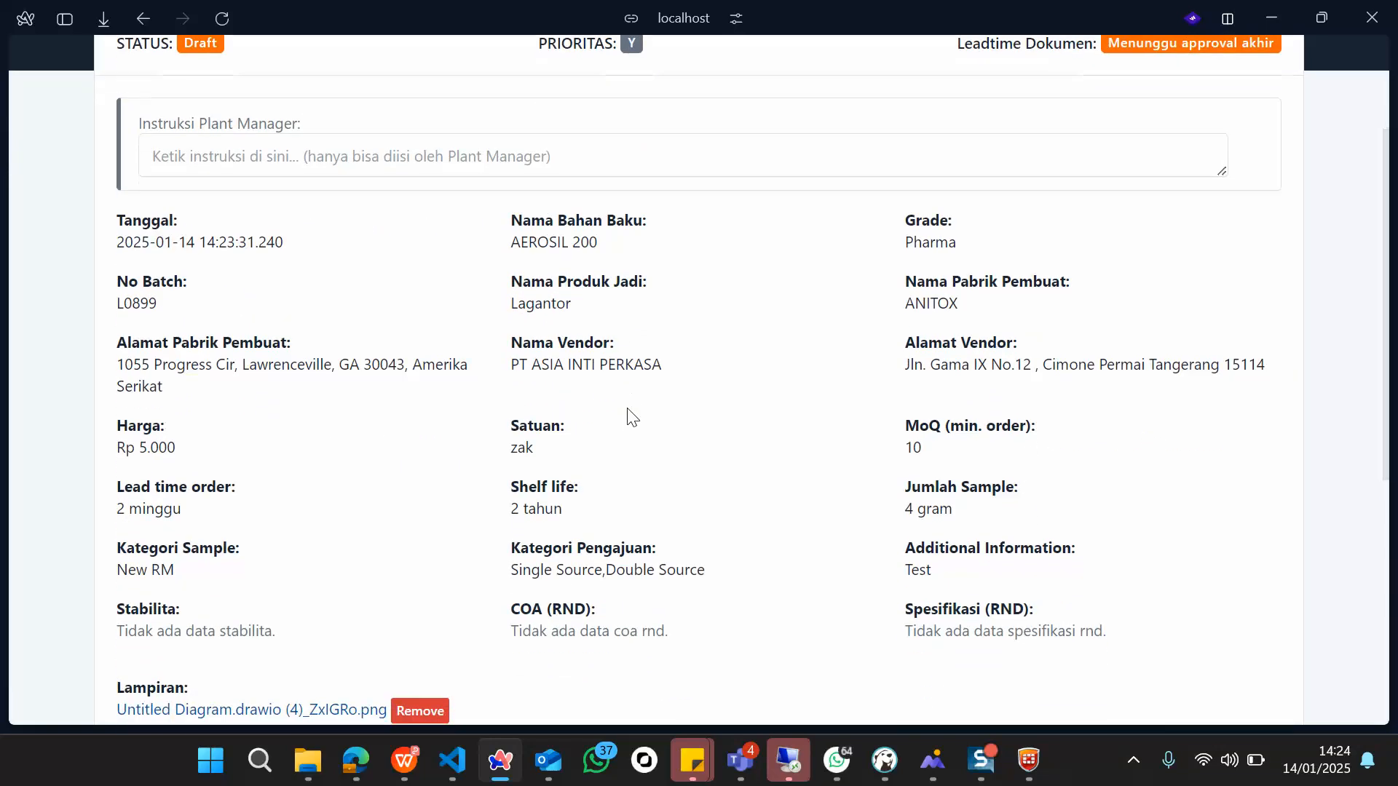
scroll(630, 417, up, 2)
scroll(631, 417, down, 2)
scroll(631, 417, down, 2)
scroll(630, 417, up, 2)
scroll(631, 417, up, 3)
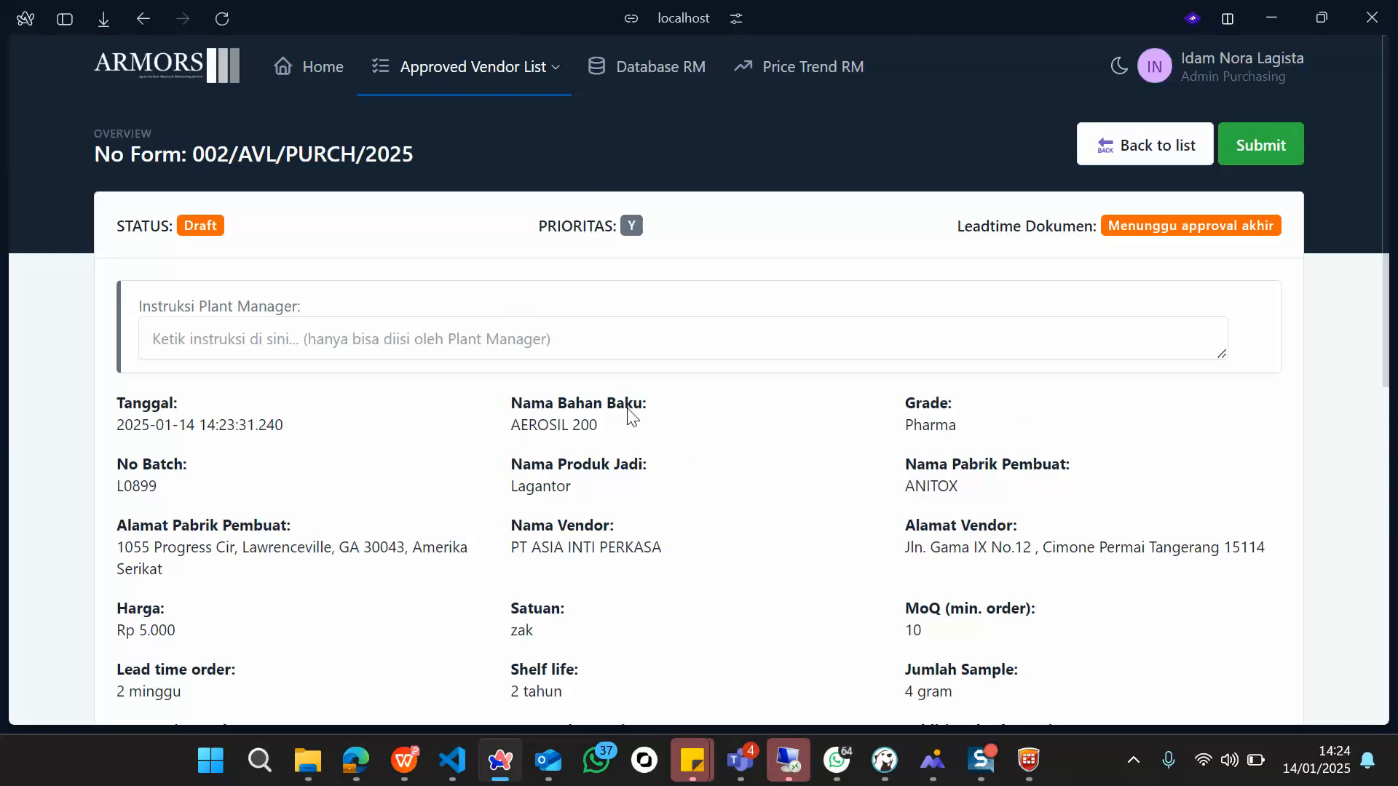
Step: Submit the form, confirm, and dismiss the 'Your submission has been sent' message
click(1270, 145)
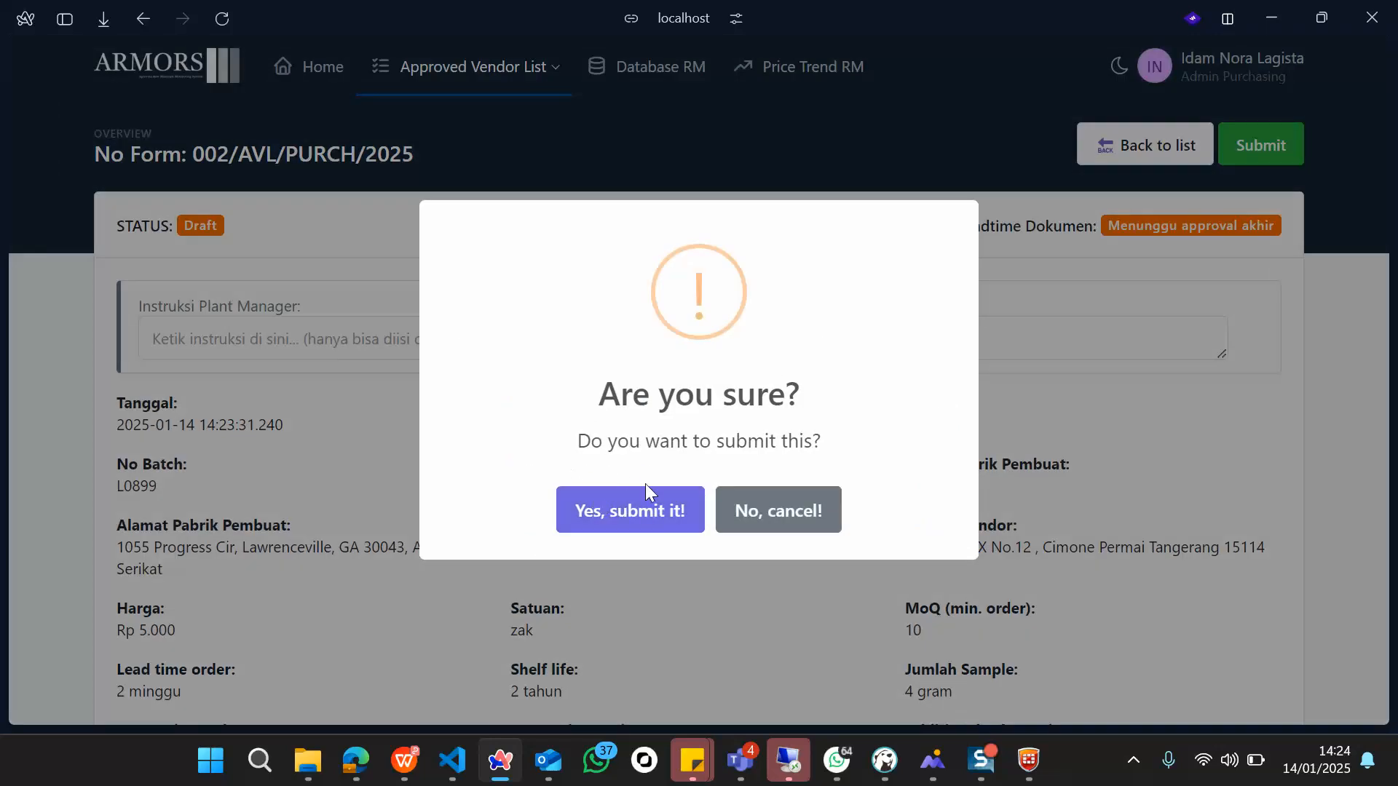
click(604, 532)
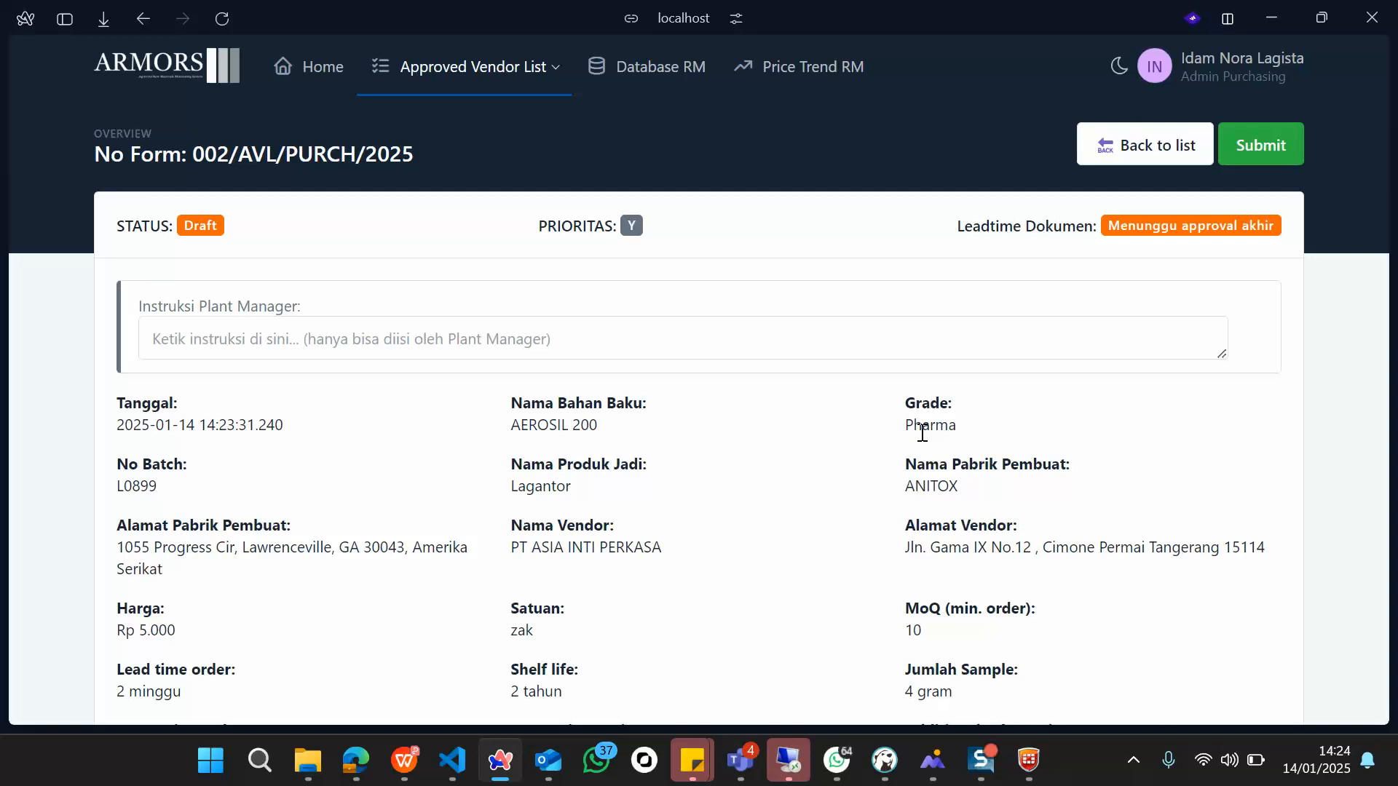
scroll(921, 433, down, 5)
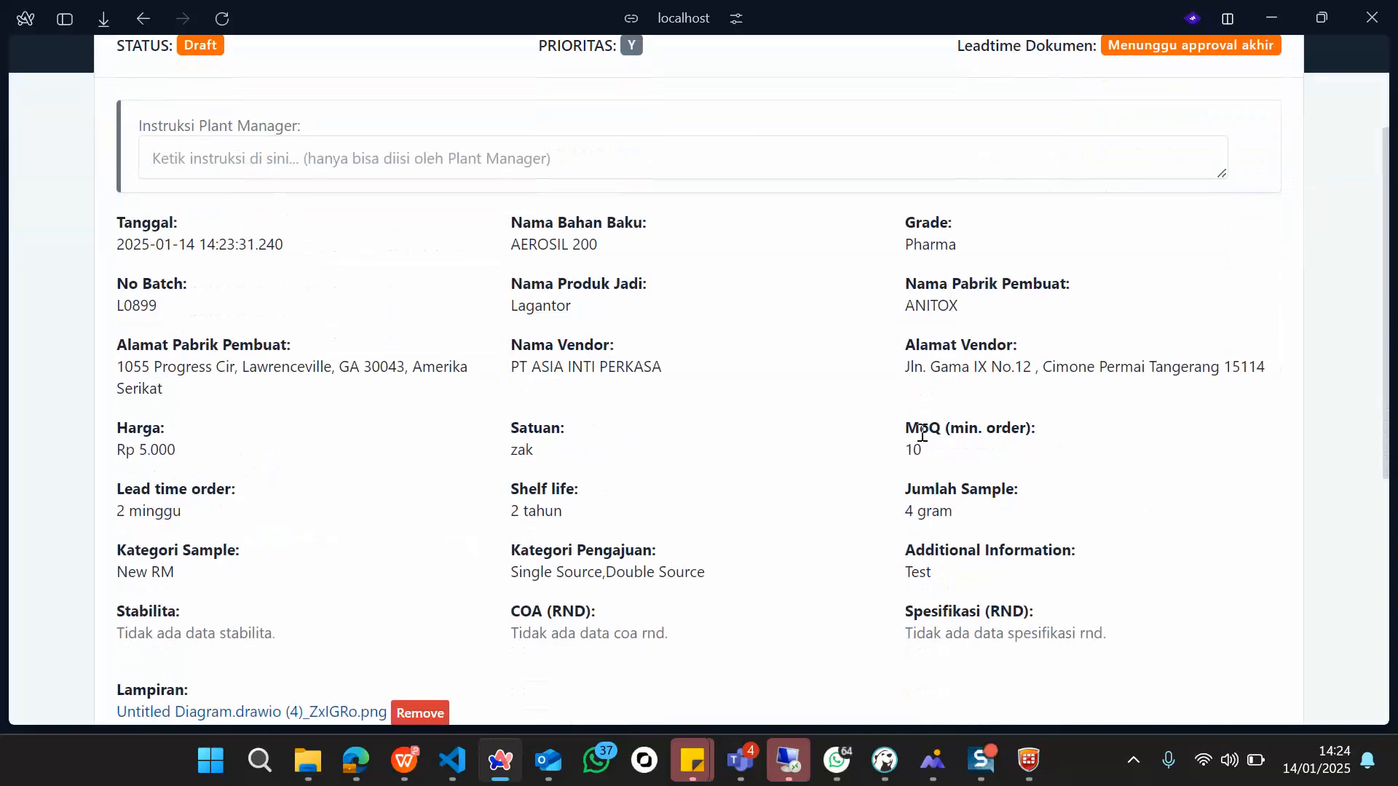
scroll(922, 432, down, 3)
scroll(922, 437, up, 8)
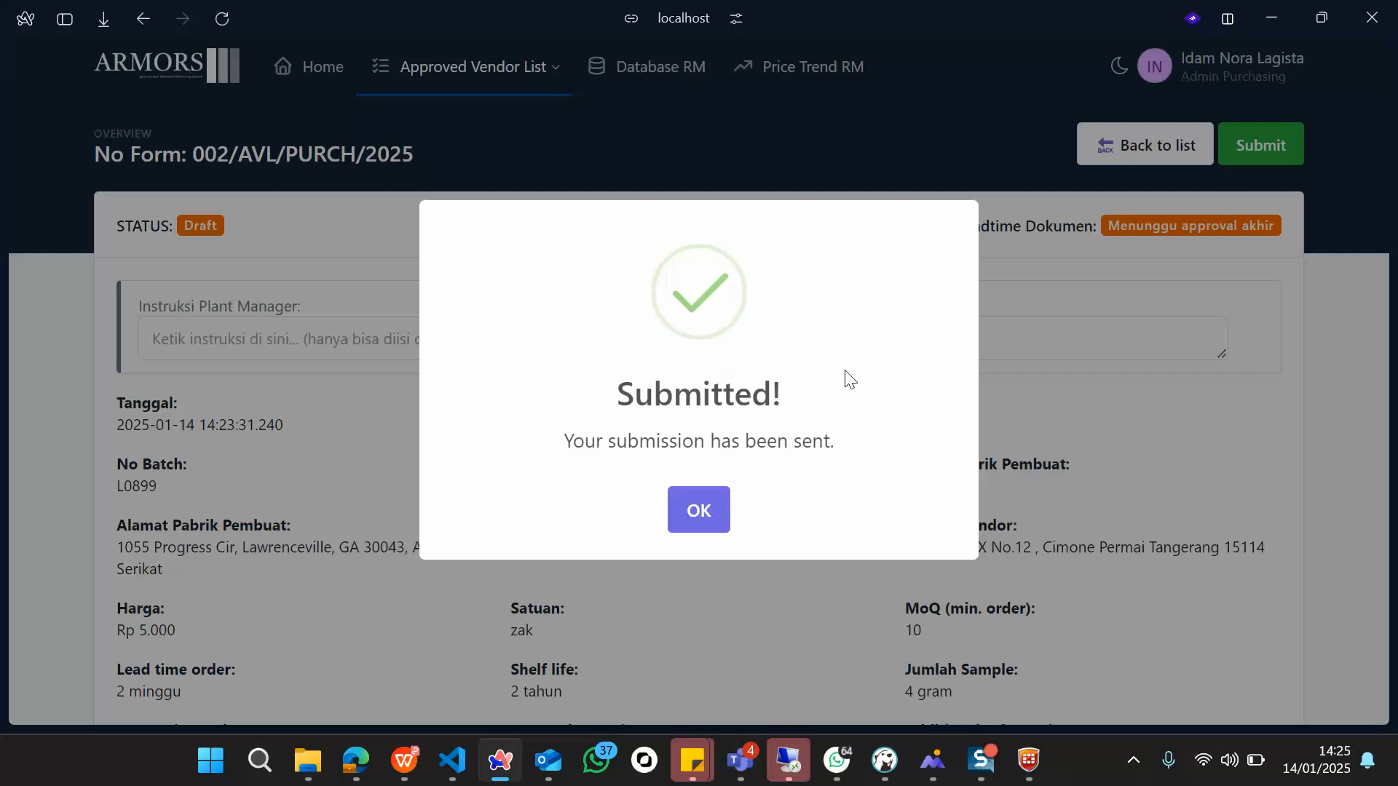
click(718, 512)
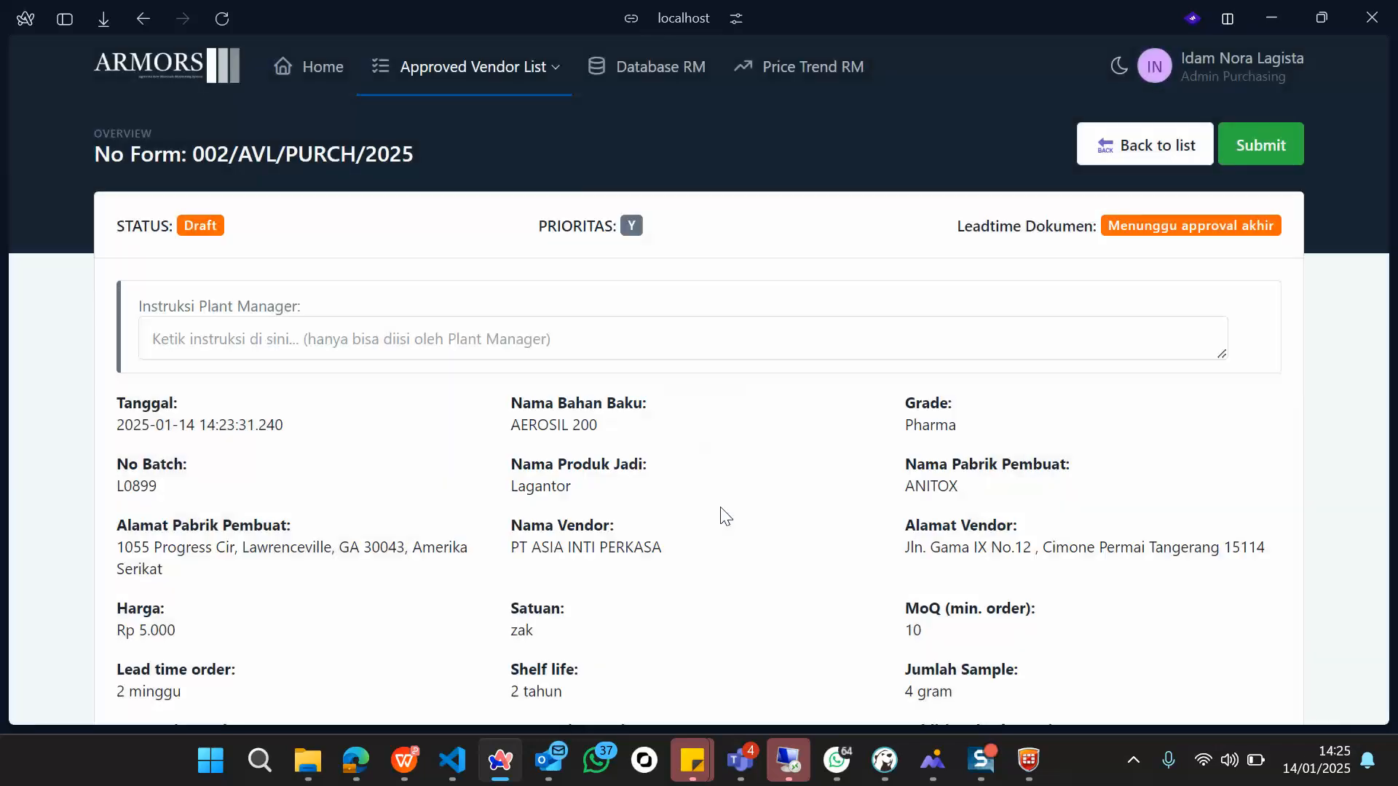
Step: Read the Outlook approval email for 002/AVL/PURCH/2025, then minimize Outlook back to ARMORS
scroll(755, 526, down, 2)
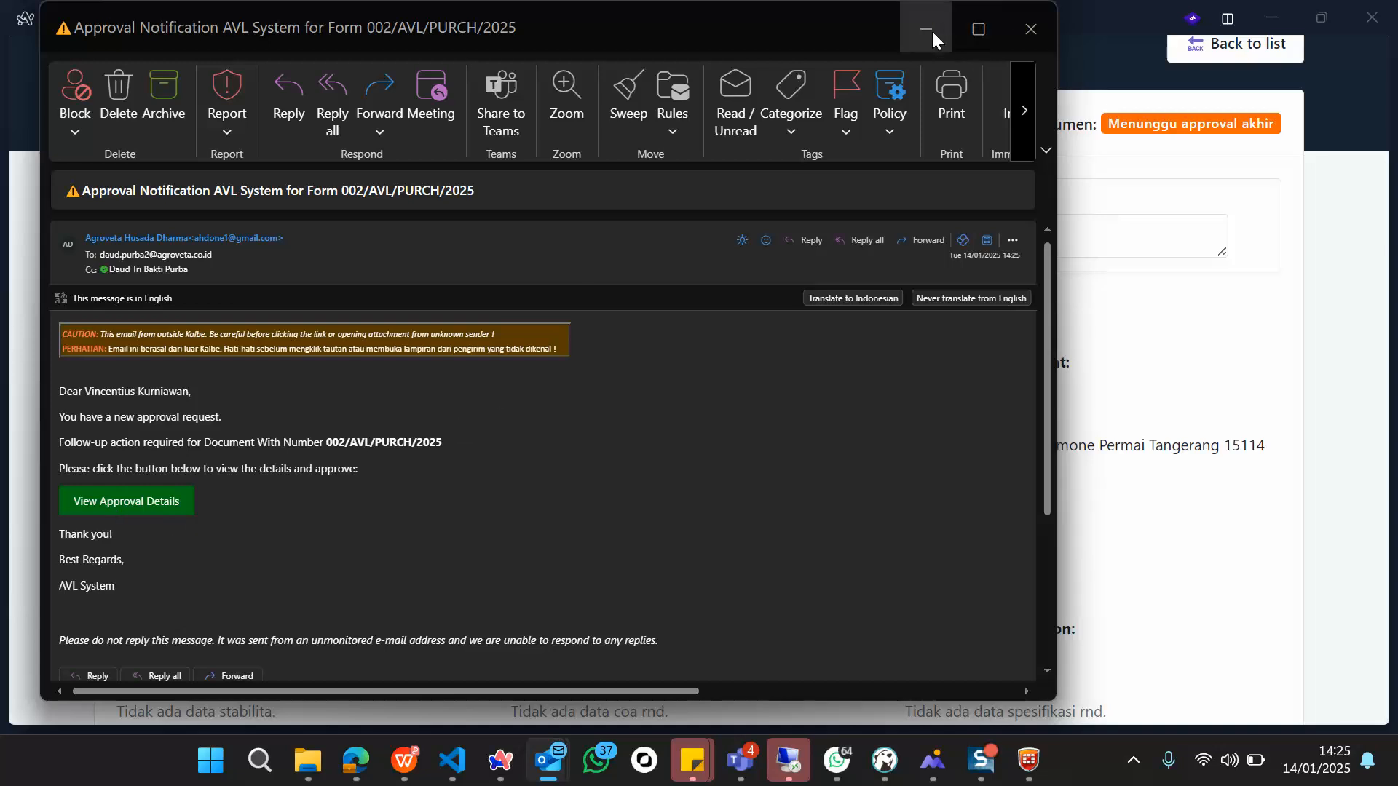
click(1088, 163)
scroll(731, 614, down, 5)
scroll(728, 606, down, 3)
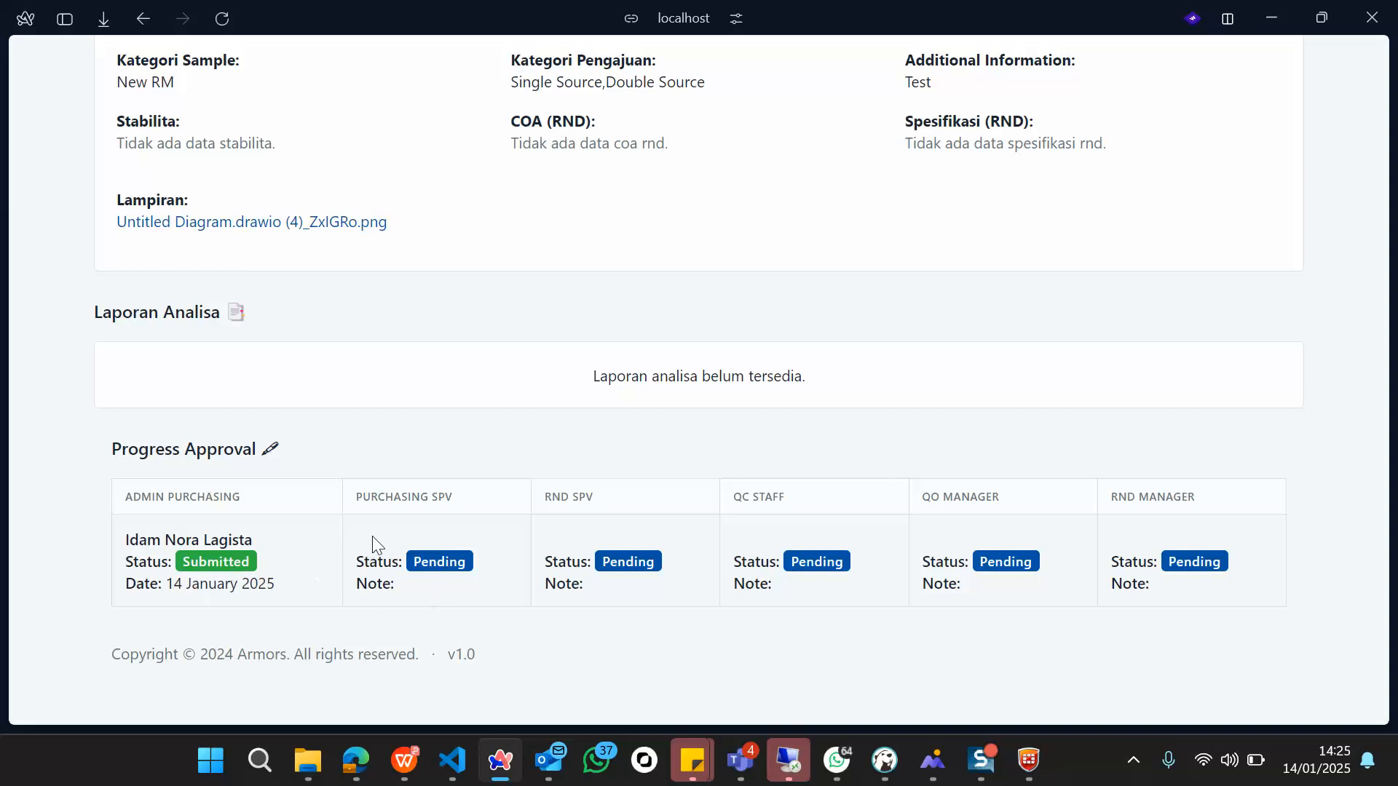
Step: Go back to Entry Data AVL, where 002/AVL/PURCH/2025 shows Menunggu approval Purchasing Spv
scroll(373, 536, up, 10)
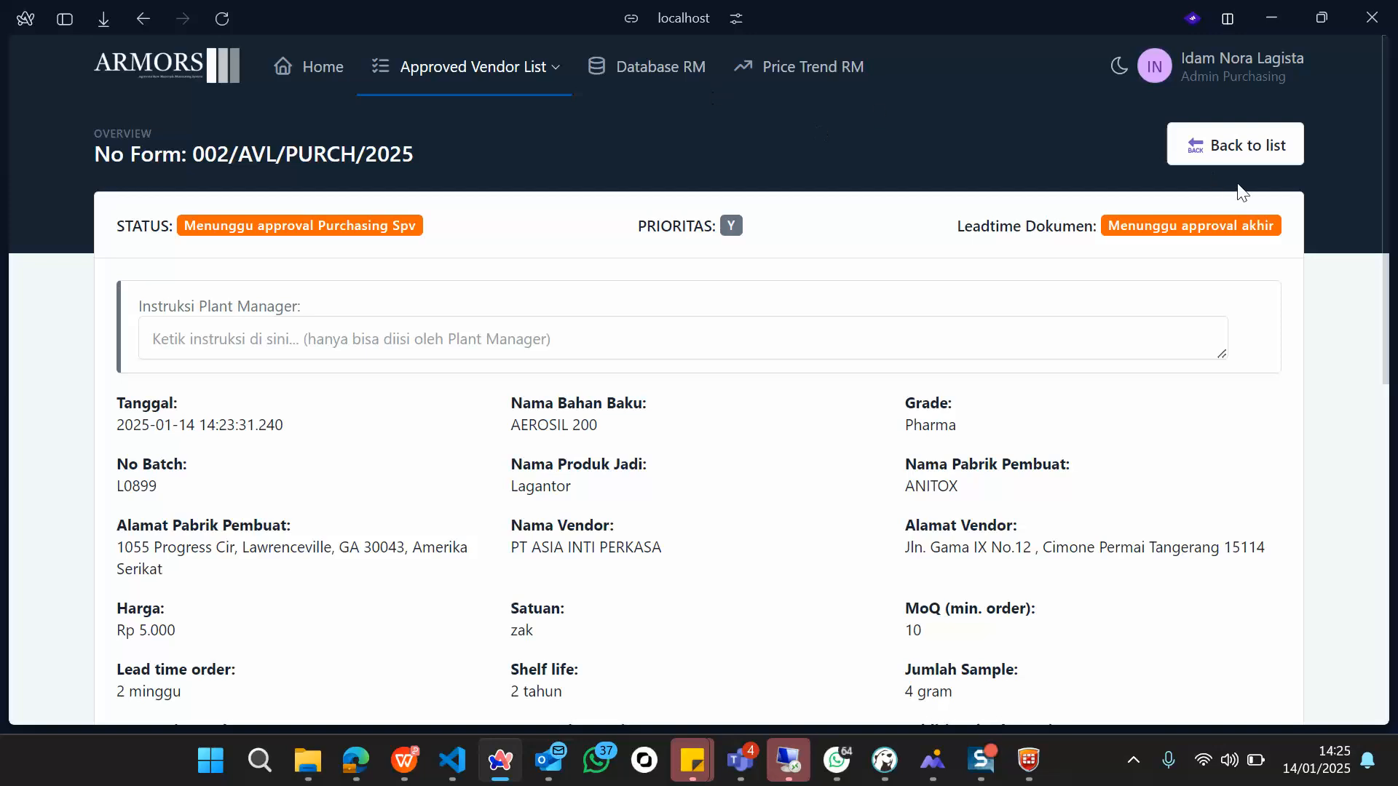
click(513, 82)
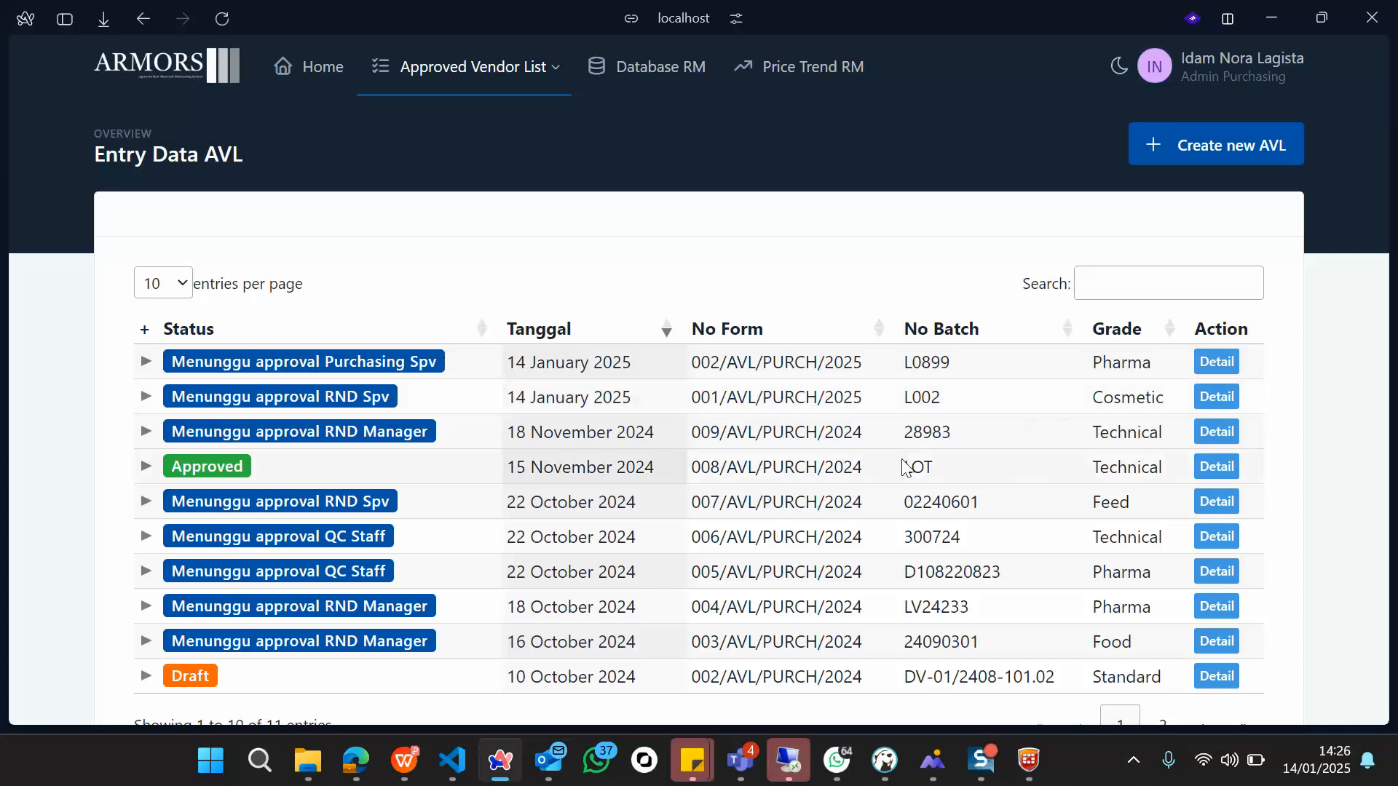
scroll(897, 431, down, 1)
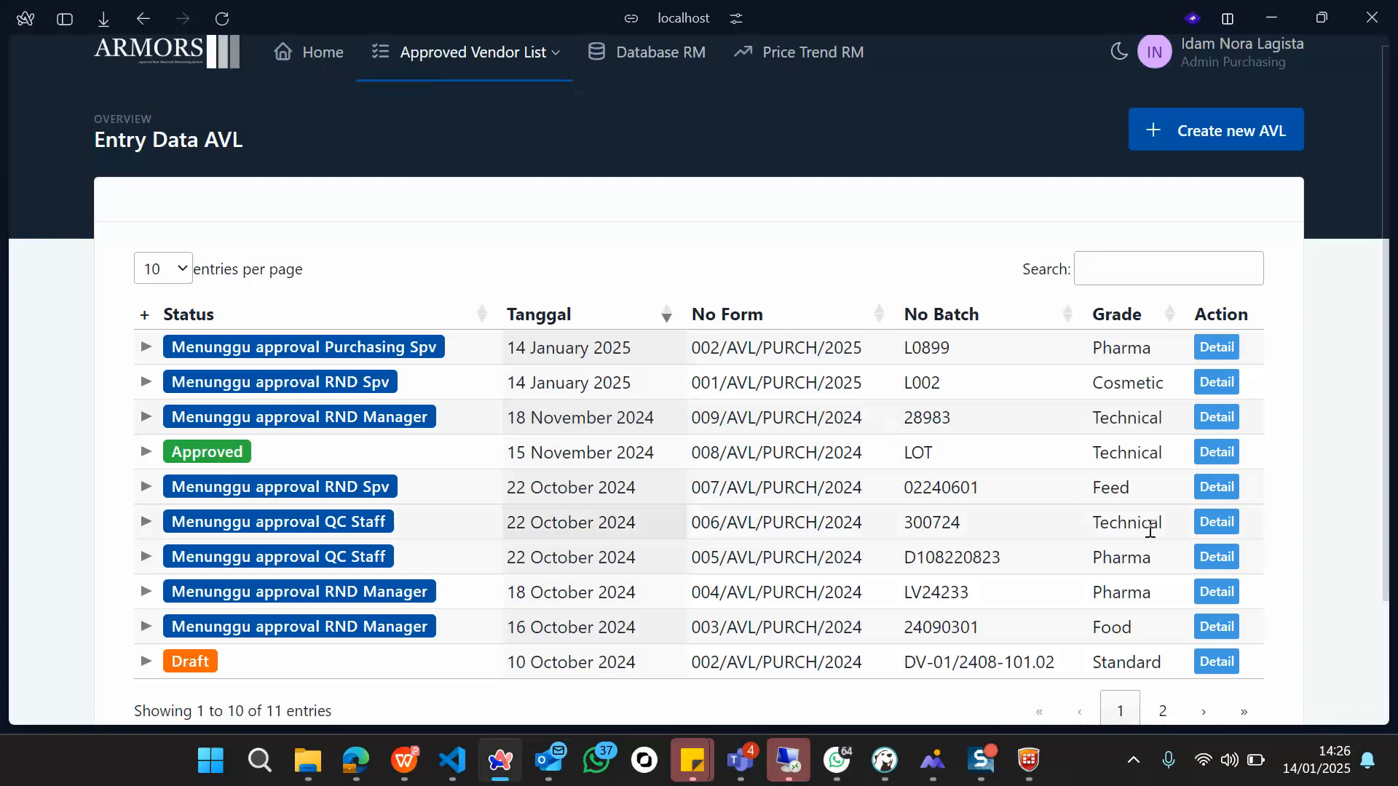
Step: Open the detail page of approved form 008/AVL/PURCH/2024 and look through it
click(1212, 455)
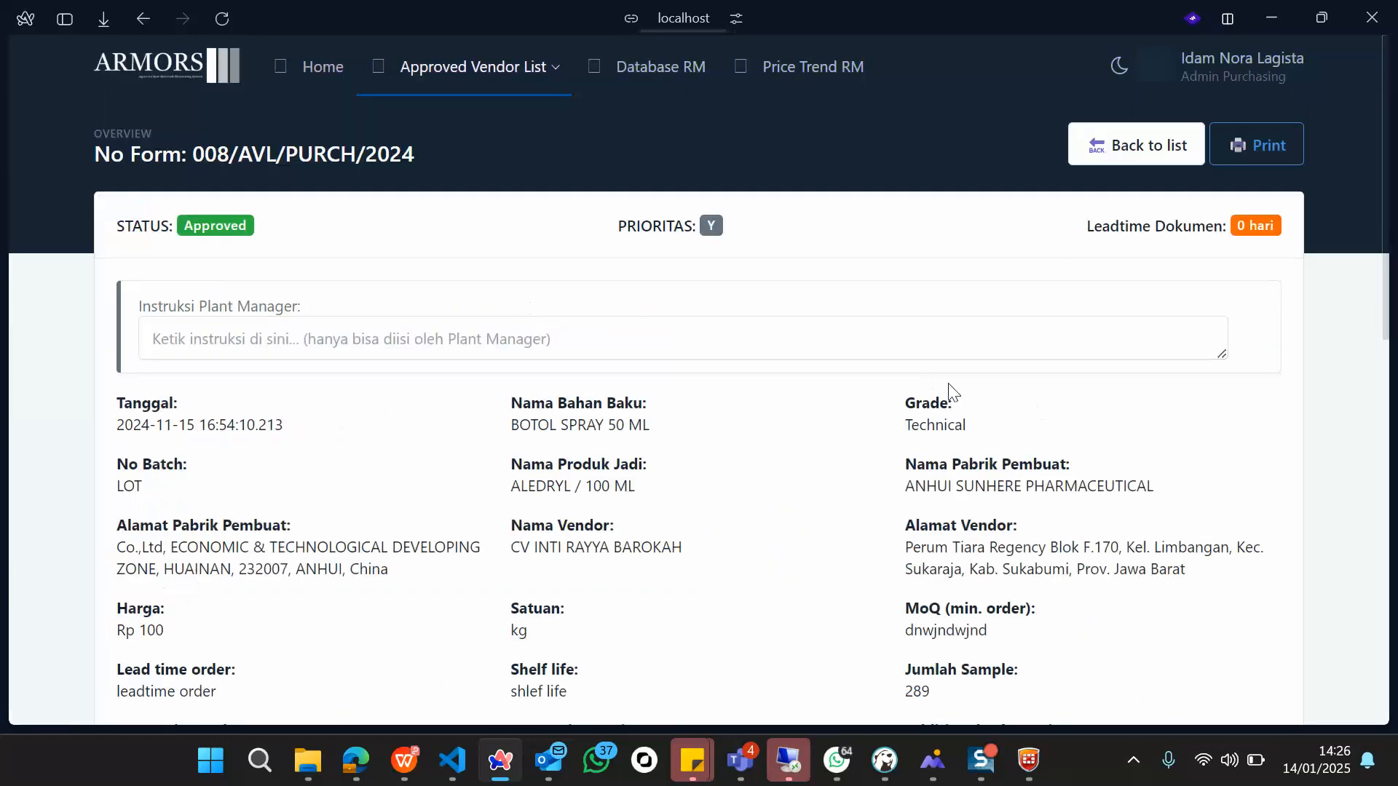
scroll(939, 478, down, 5)
scroll(940, 481, up, 4)
scroll(943, 484, down, 8)
scroll(939, 482, down, 3)
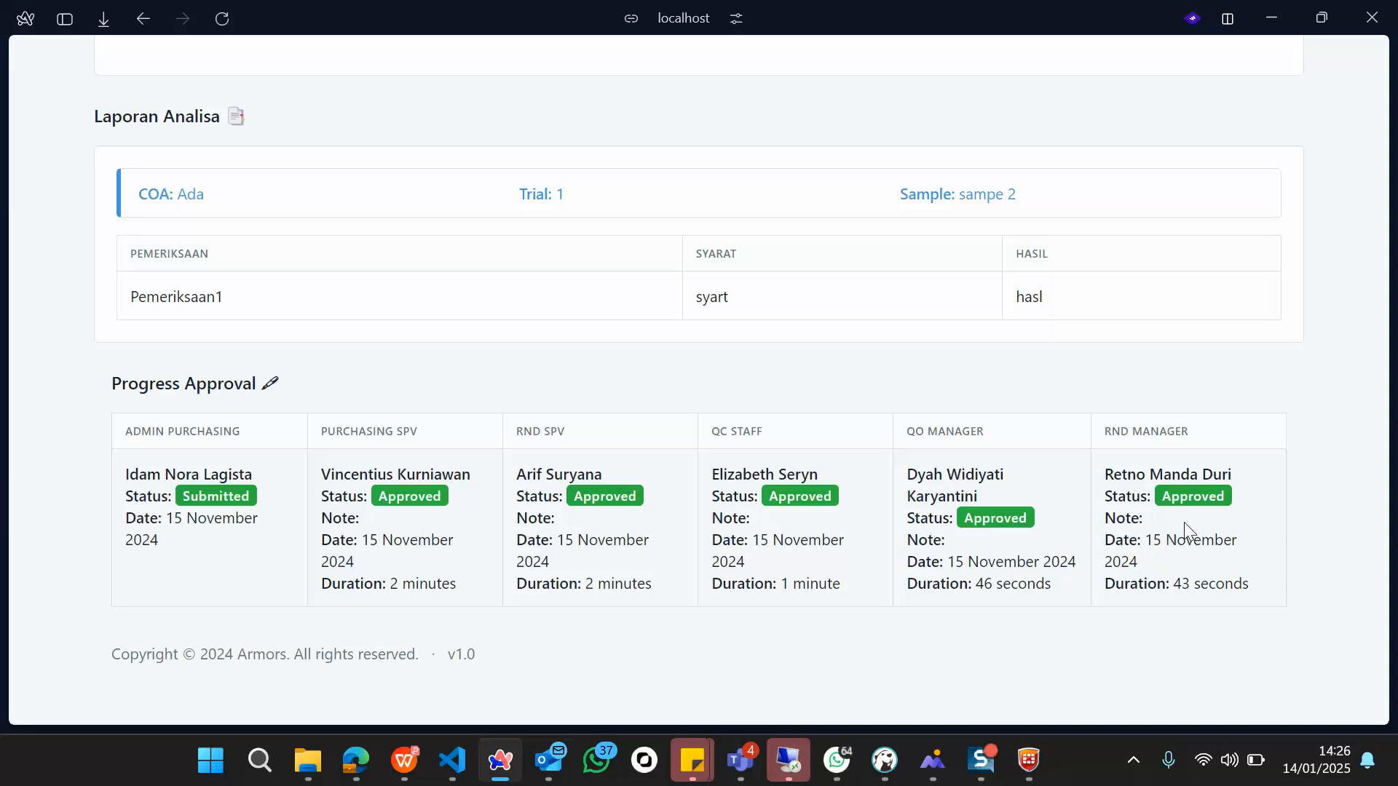
scroll(1184, 522, up, 4)
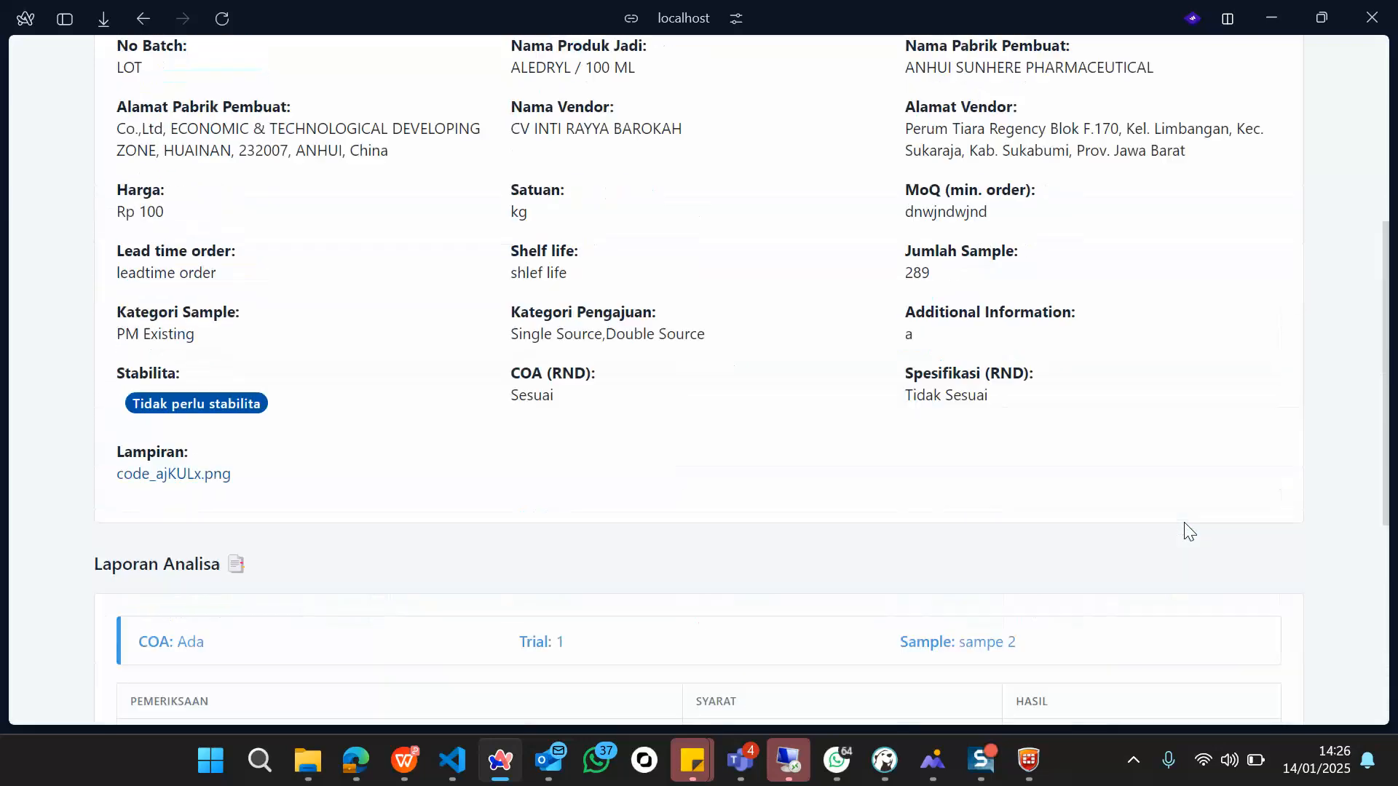
scroll(1184, 529, up, 7)
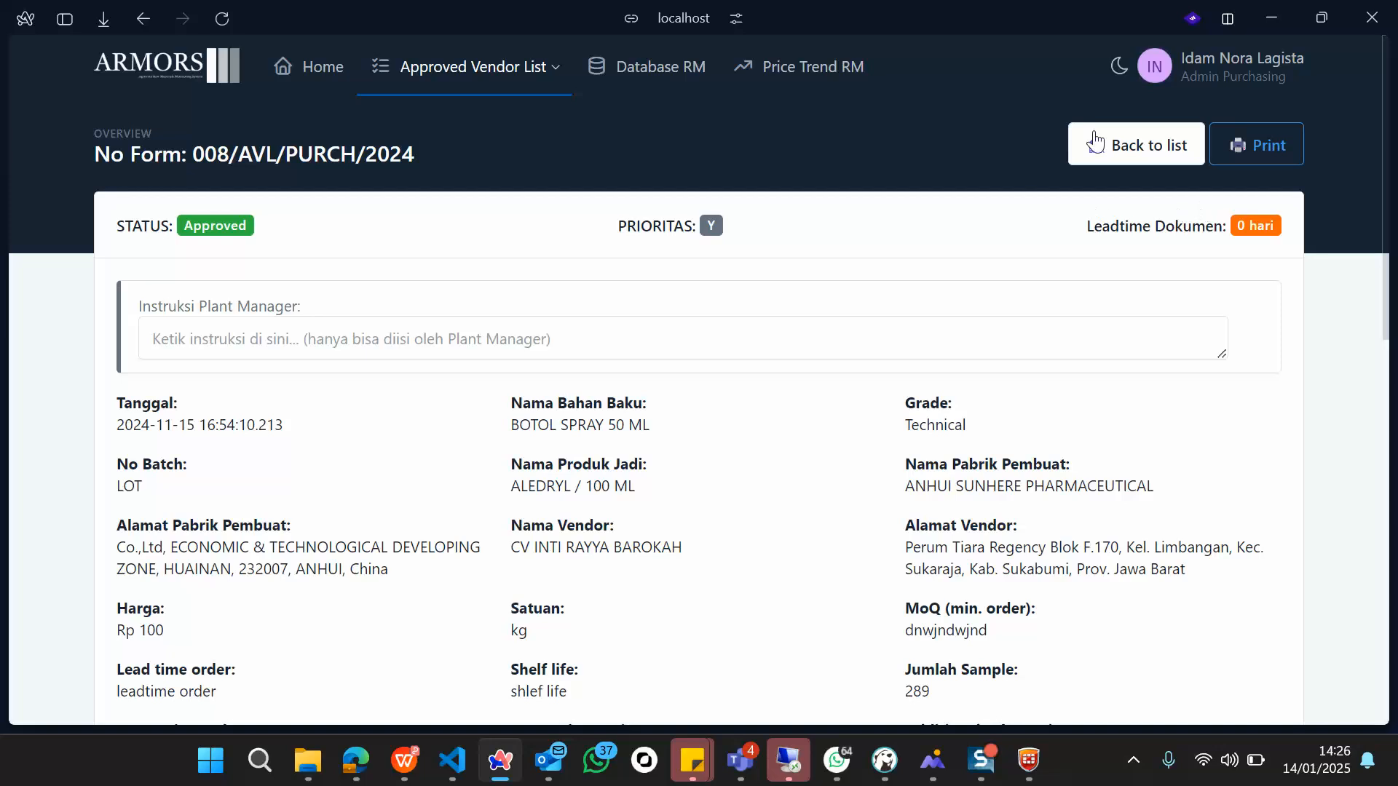
Step: View the form's printable version with every approver marked APPROVED, then return to its details
click(1259, 146)
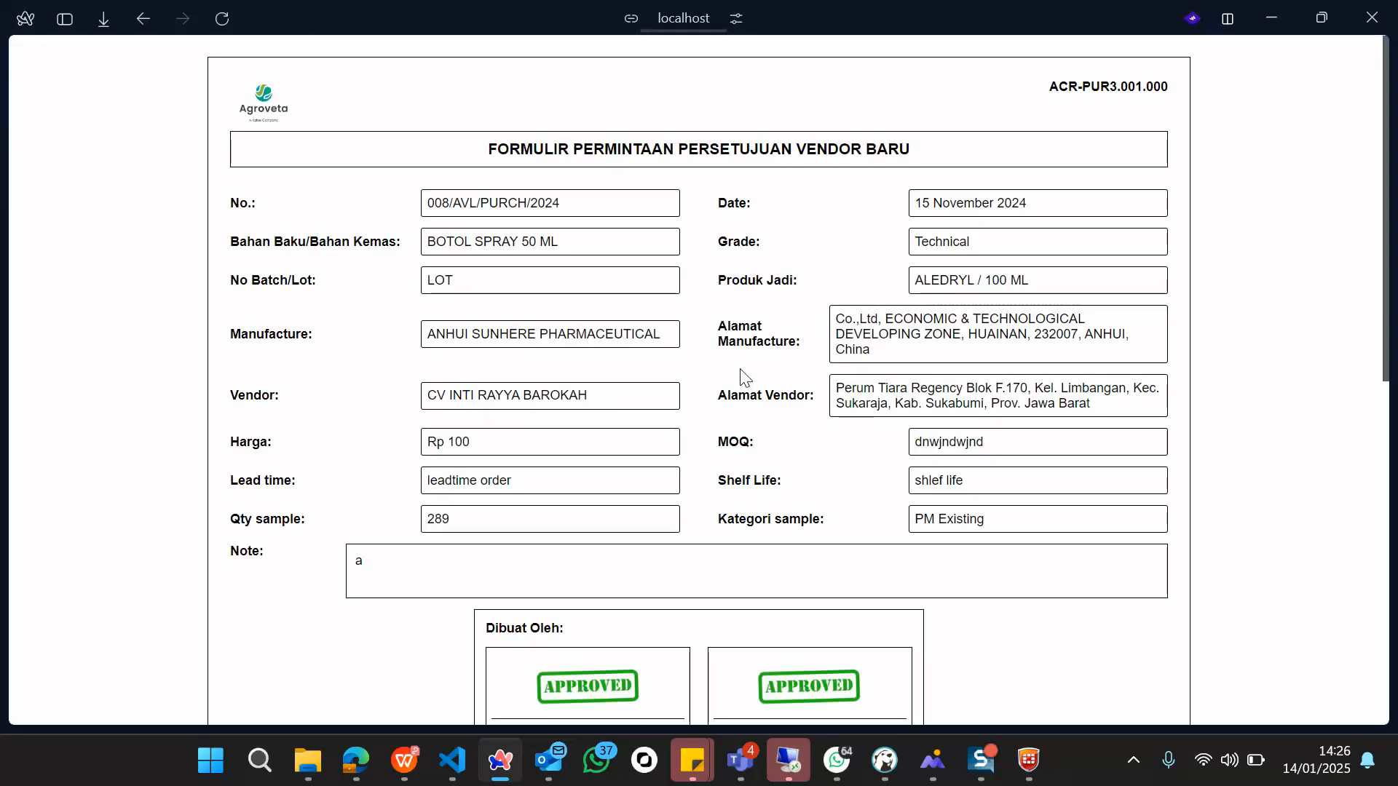
scroll(743, 375, down, 3)
scroll(743, 375, down, 5)
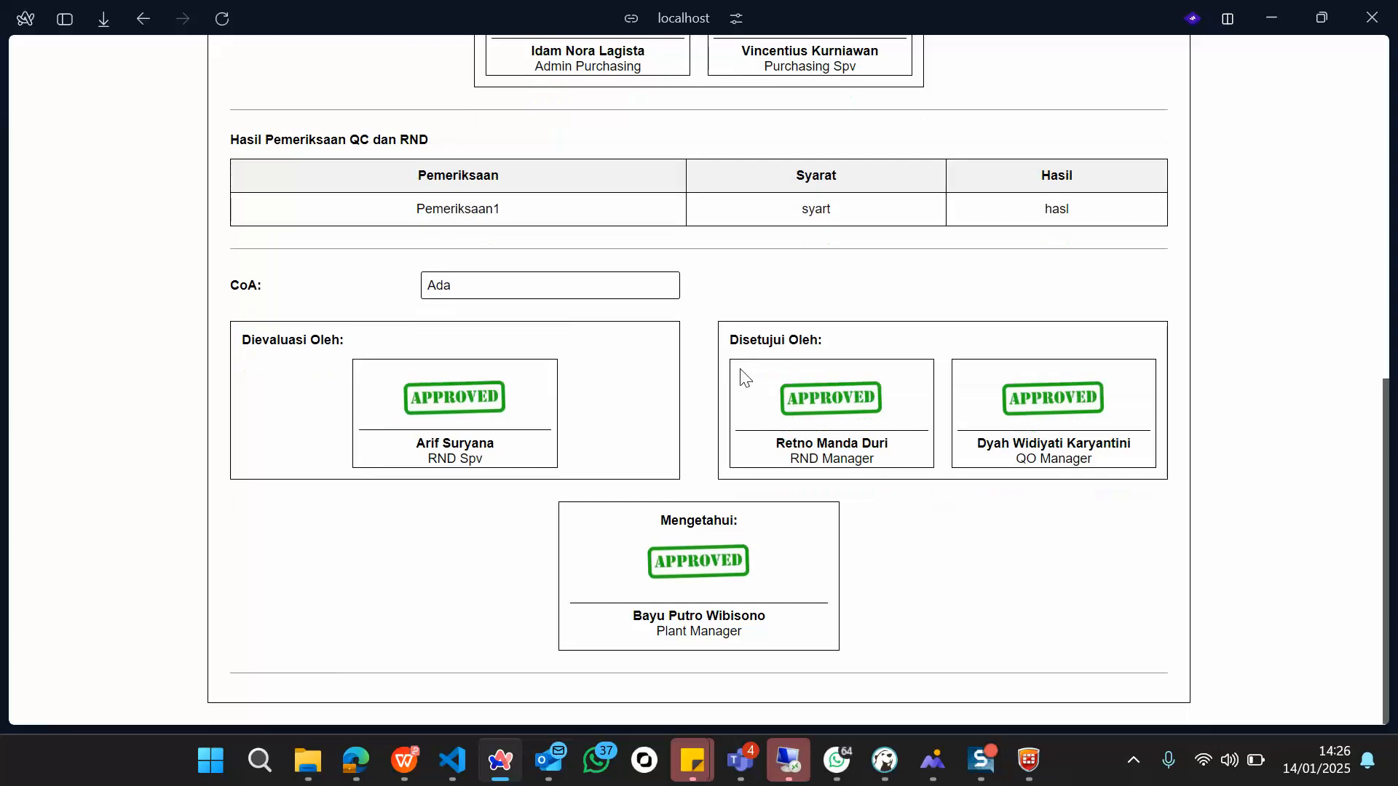
scroll(740, 377, up, 10)
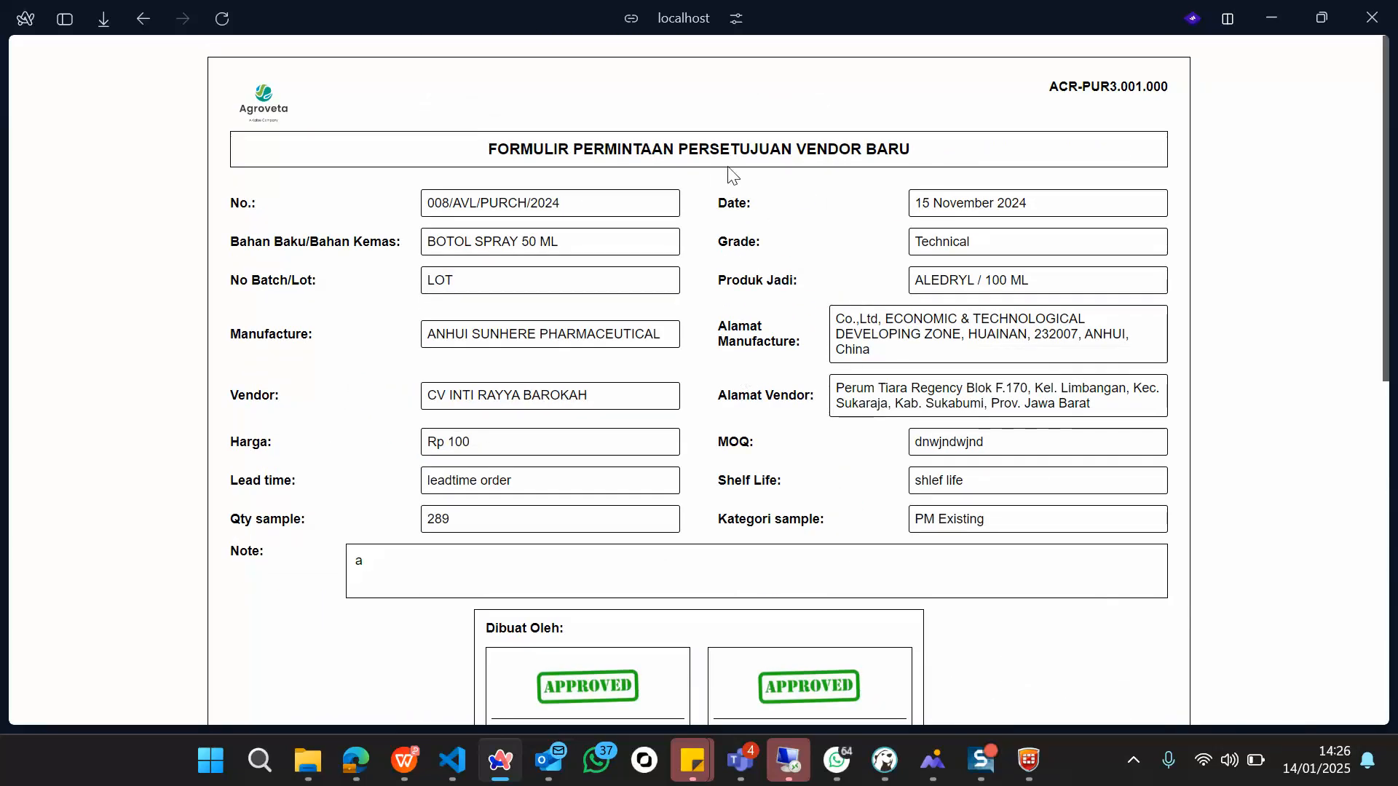
click(143, 20)
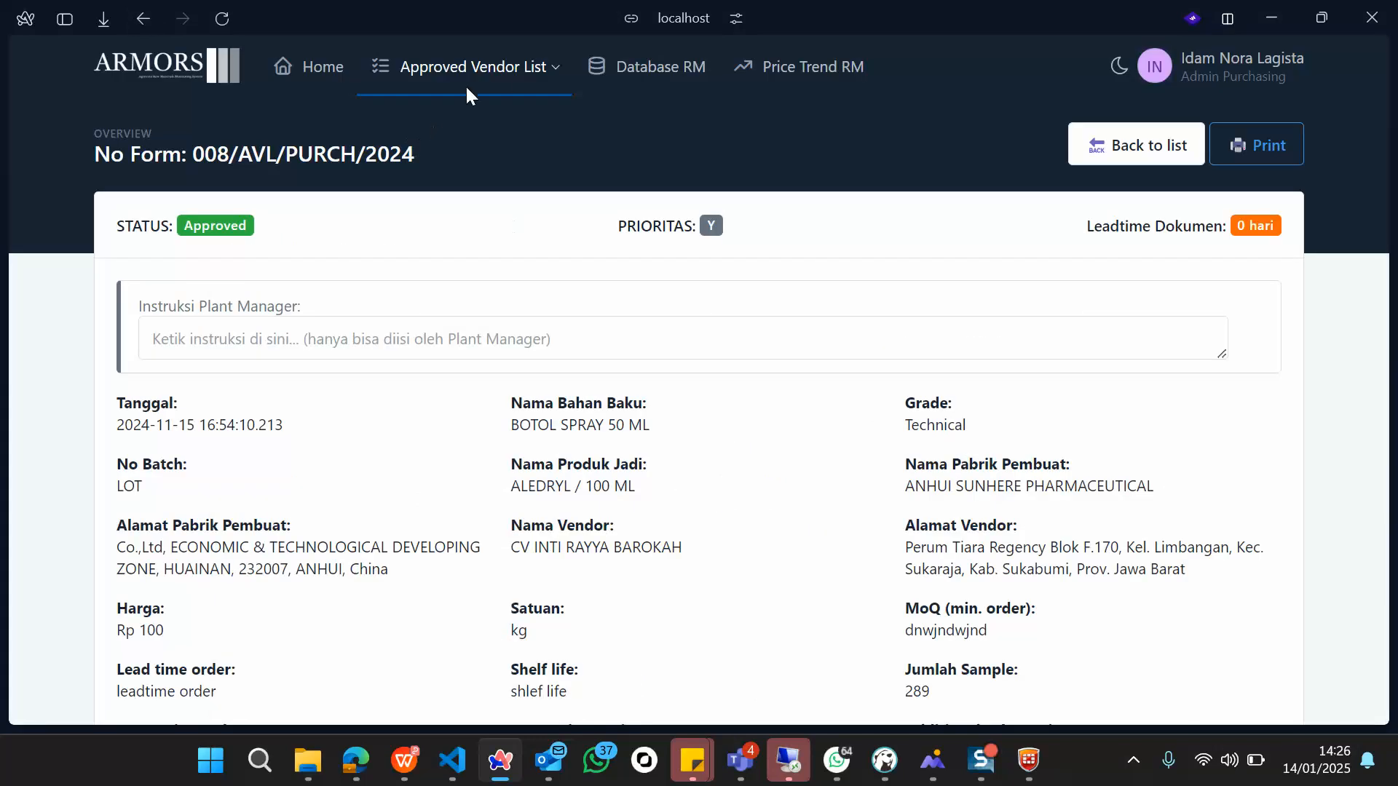
Step: Open the Dashboard AVL page under Approved Vendor List
click(501, 84)
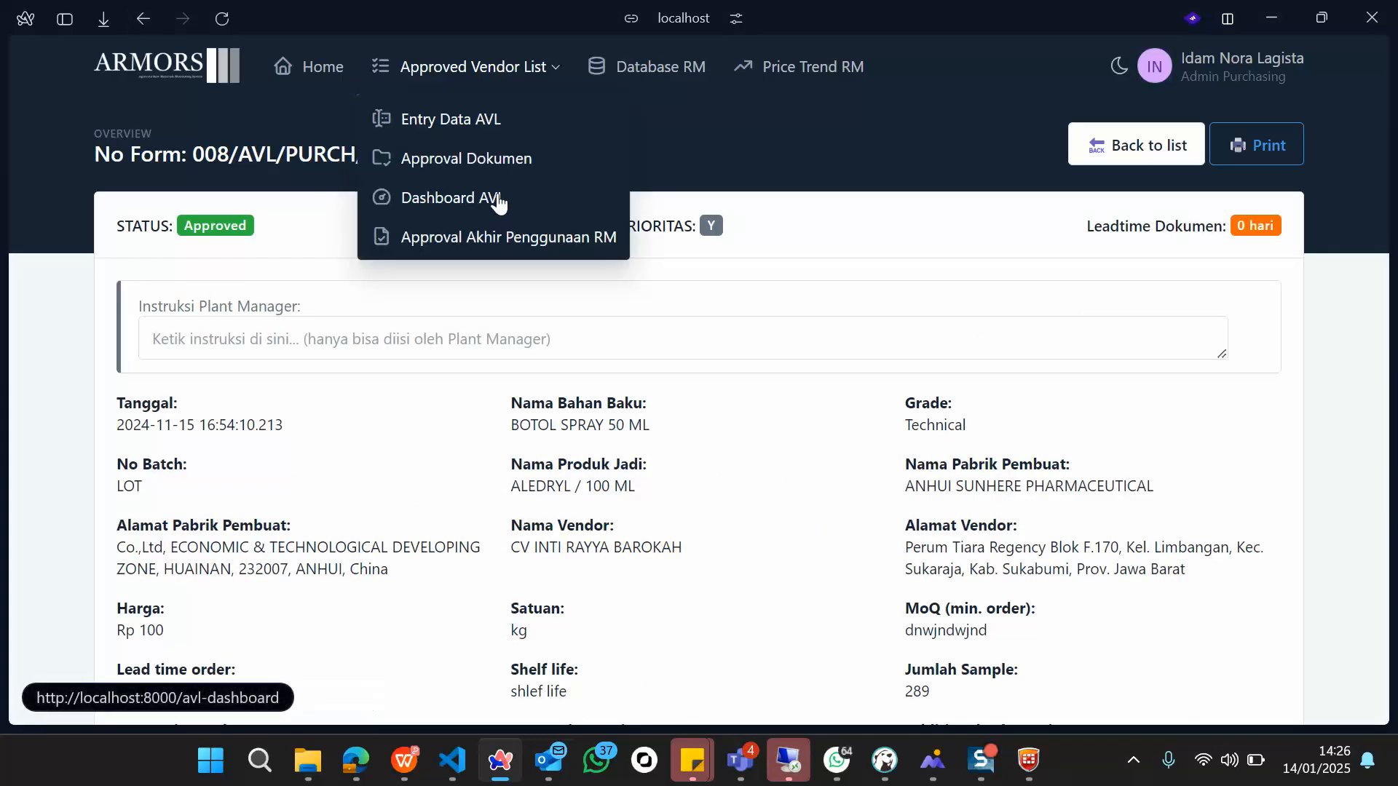
click(629, 246)
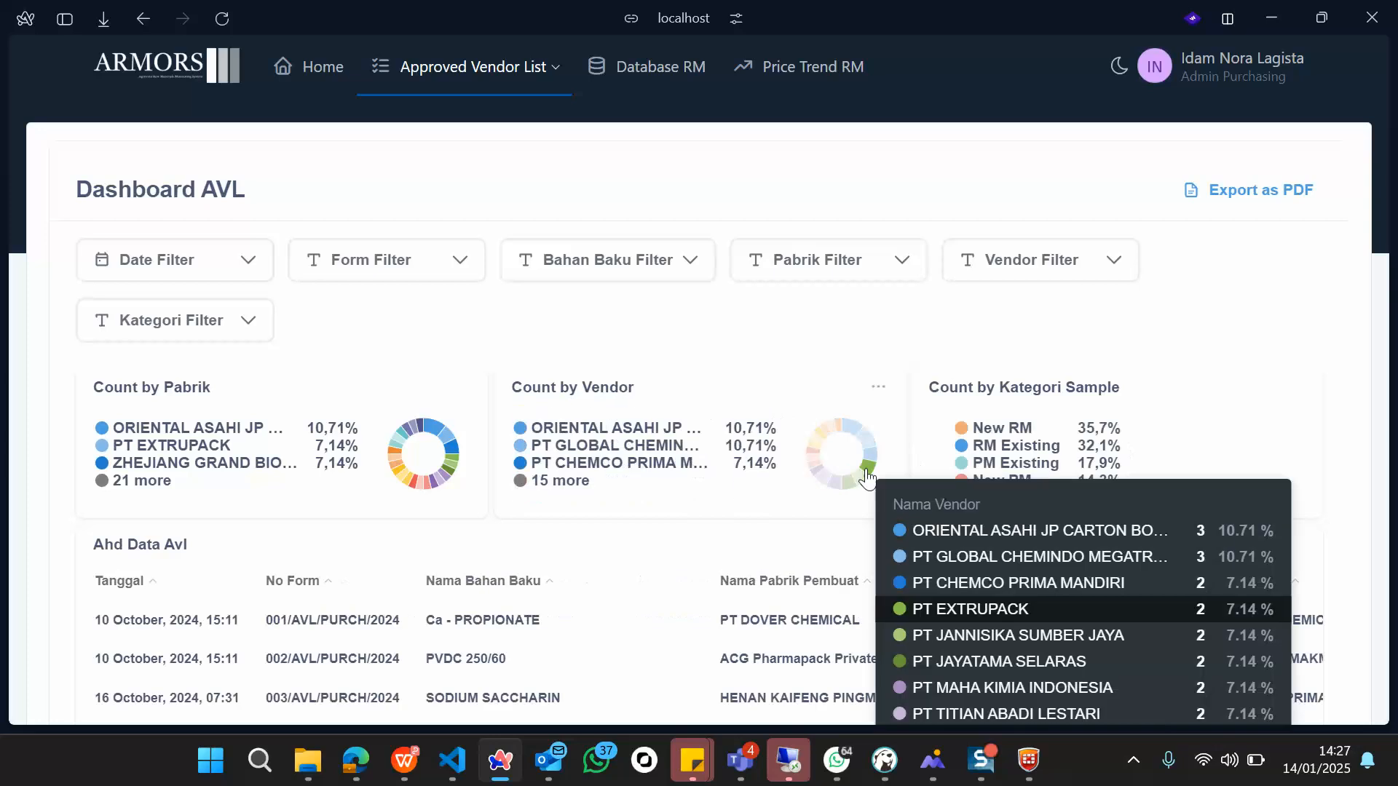
scroll(864, 475, down, 1)
scroll(724, 587, down, 2)
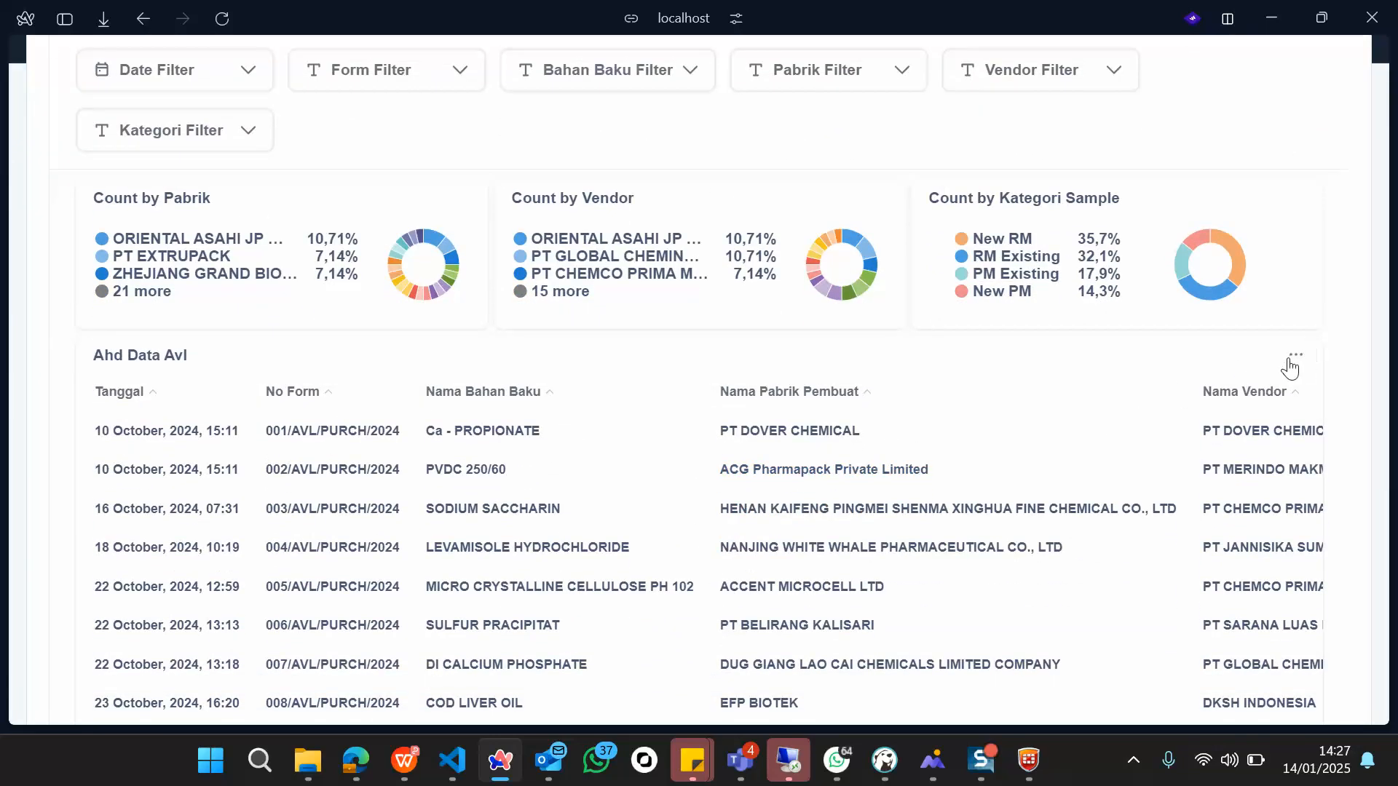
Step: Download the Ahd Data Avl table's results as an .xlsx file
click(1294, 359)
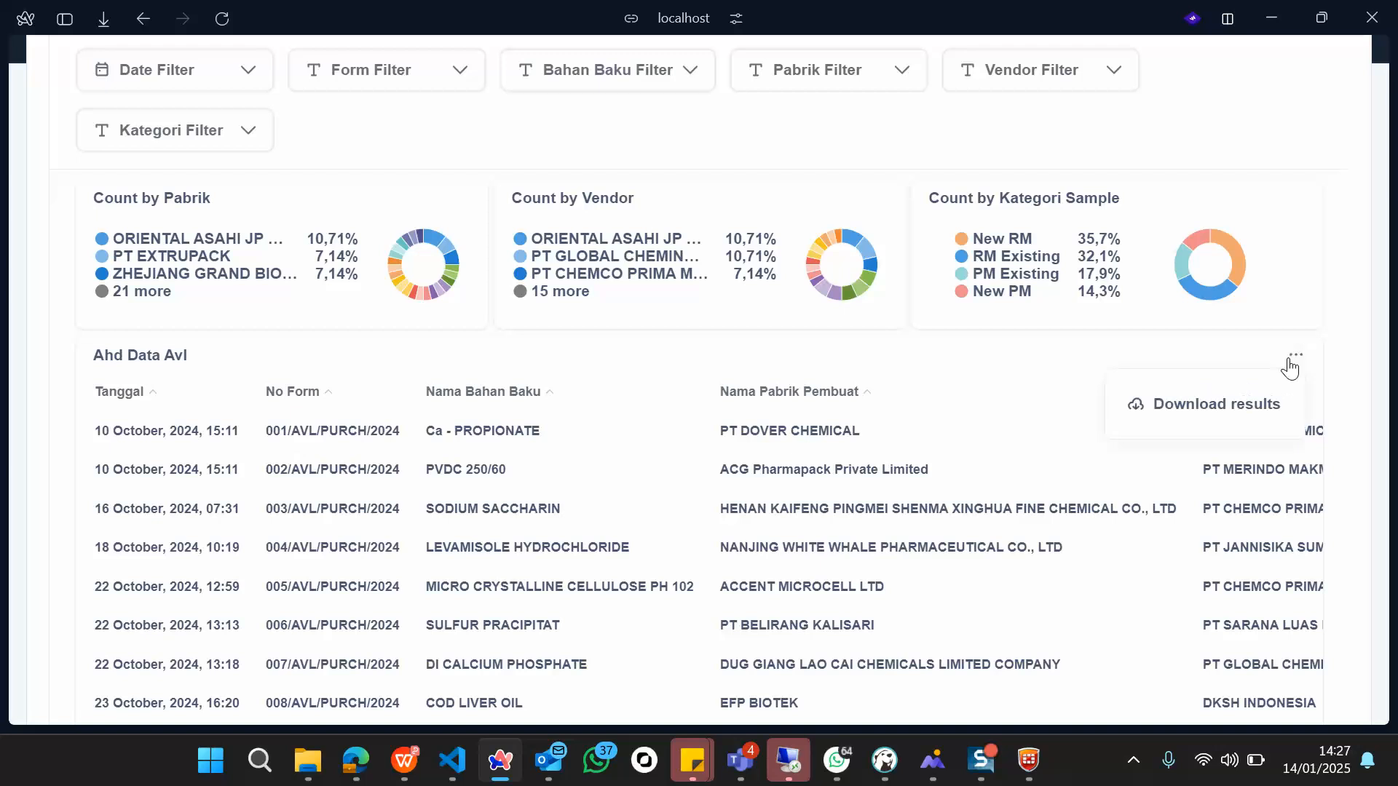
click(1170, 401)
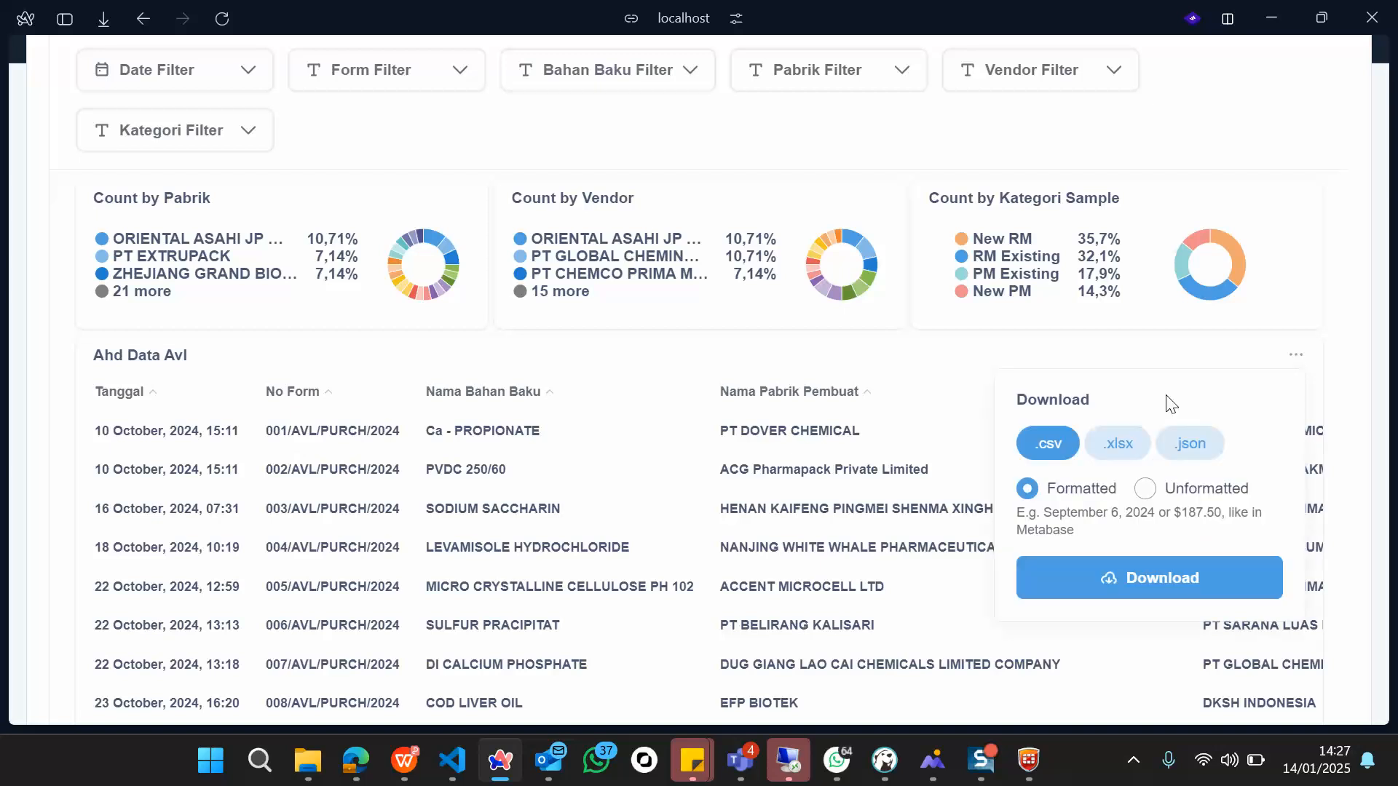
click(1110, 458)
click(1120, 591)
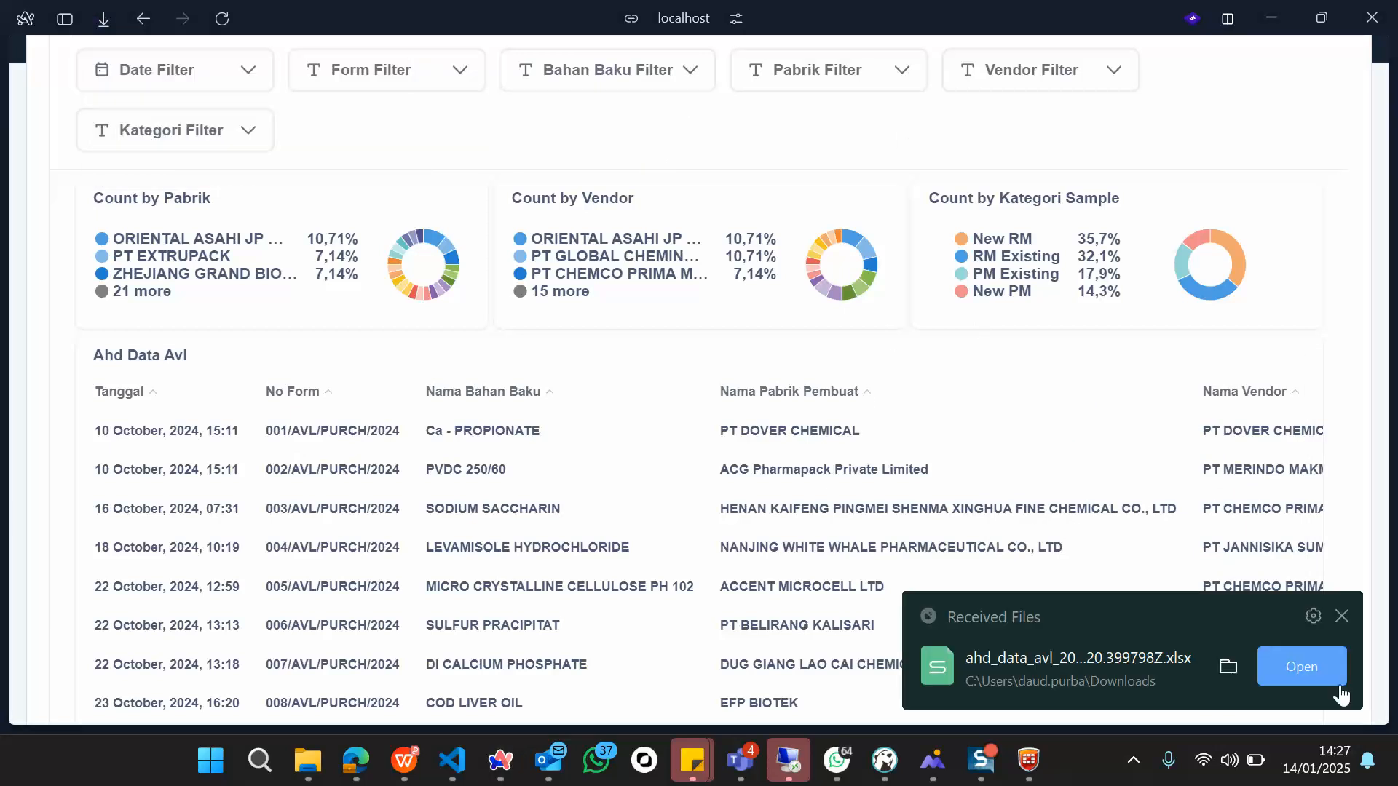
Step: Open the downloaded ahd_data_avl .xlsx in WPS Spreadsheets and scan the Query result columns
click(1301, 667)
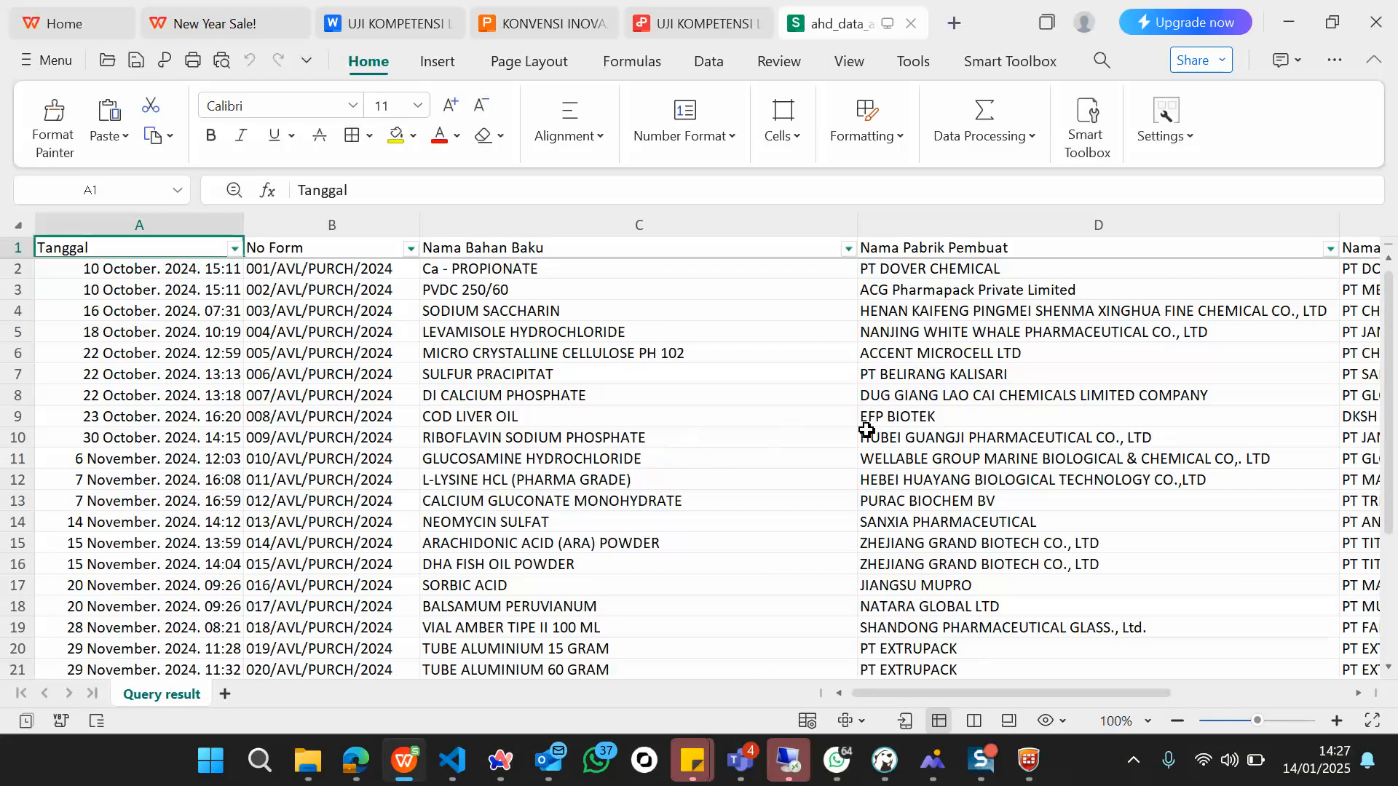
scroll(866, 431, right, 10)
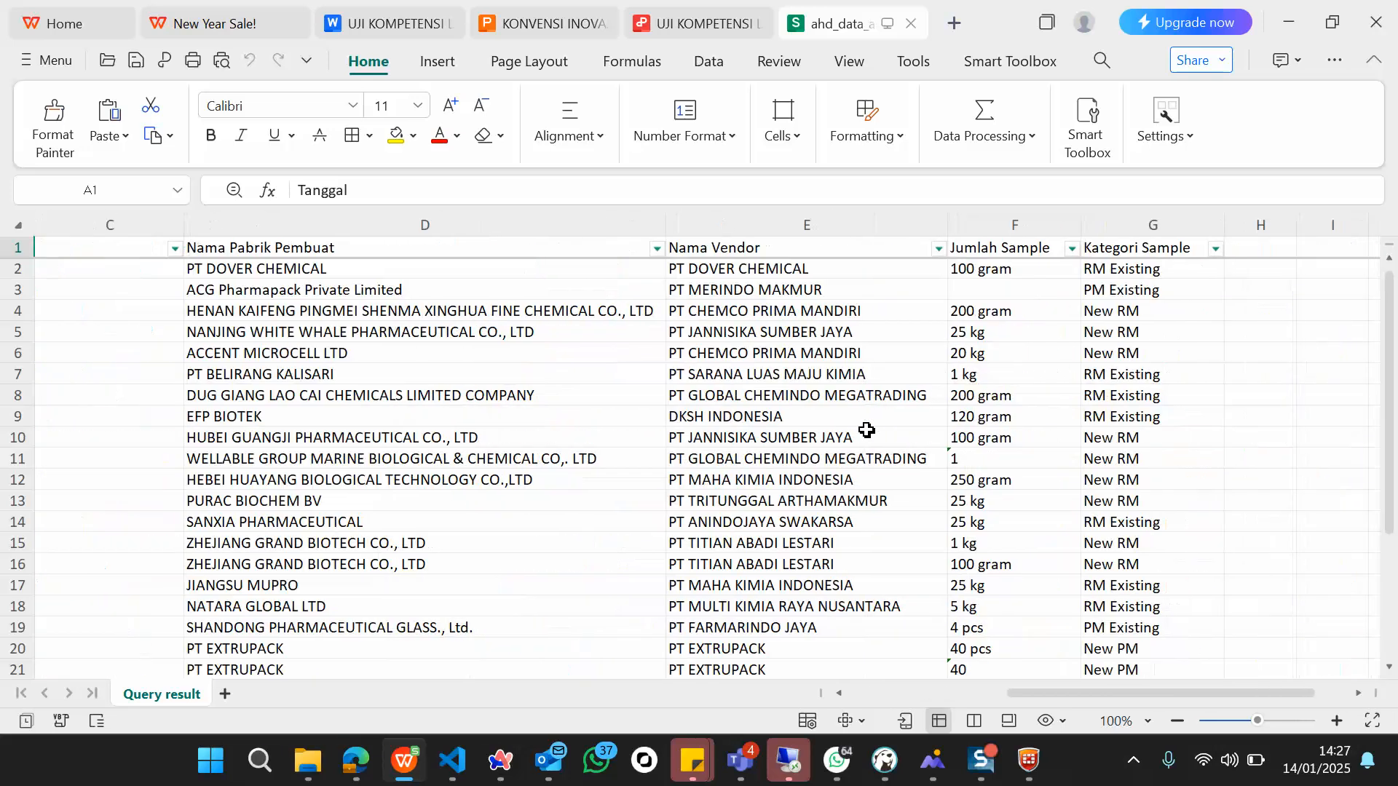
scroll(865, 431, left, 9)
scroll(866, 430, left, 2)
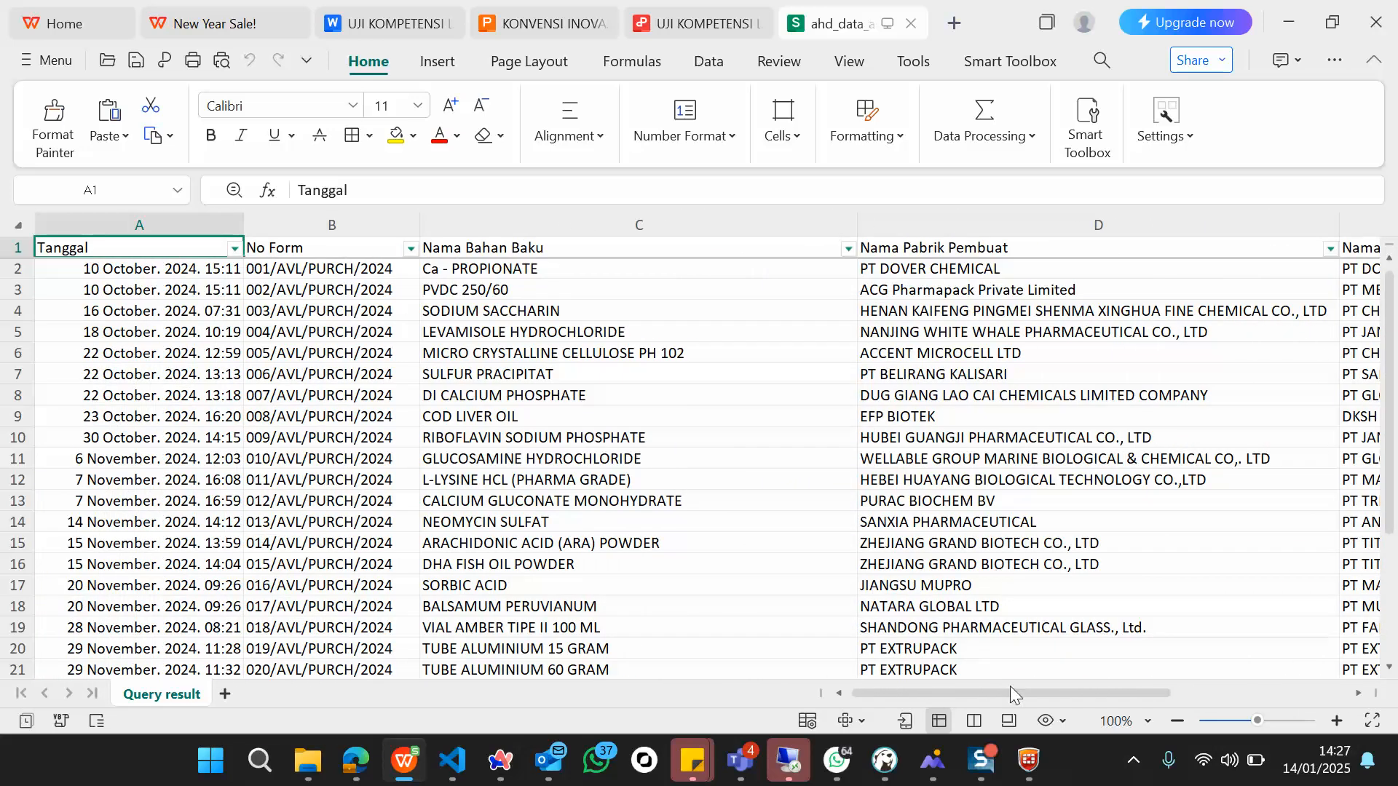